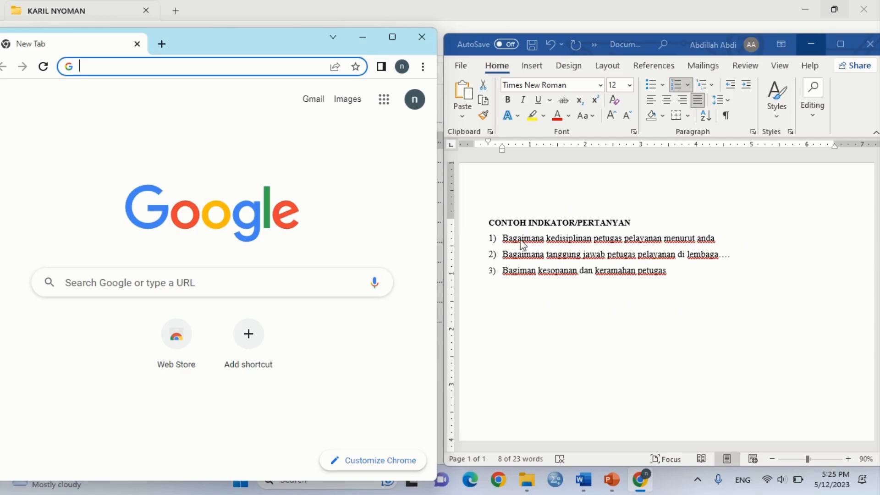
Copy the three numbered sample questions under "CONTOH INDKATOR/PERTANYAN" in the Word document
triple_click(509, 250)
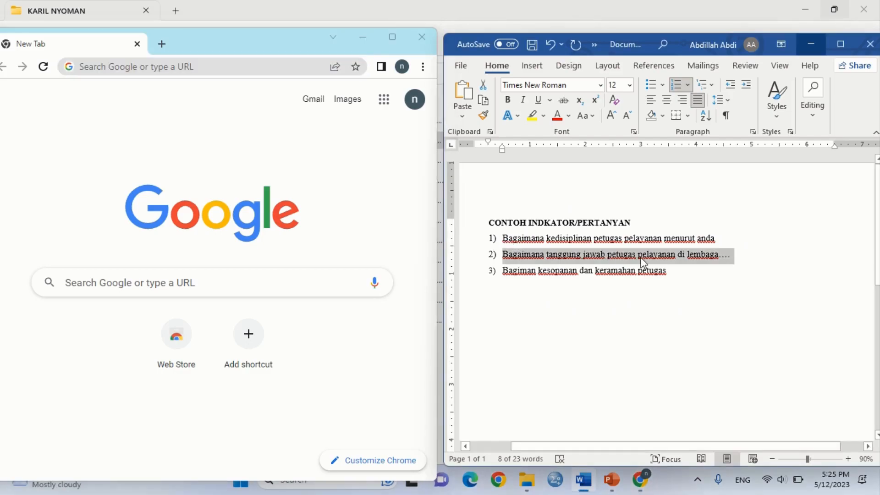
left_click(716, 239)
double_click(607, 238)
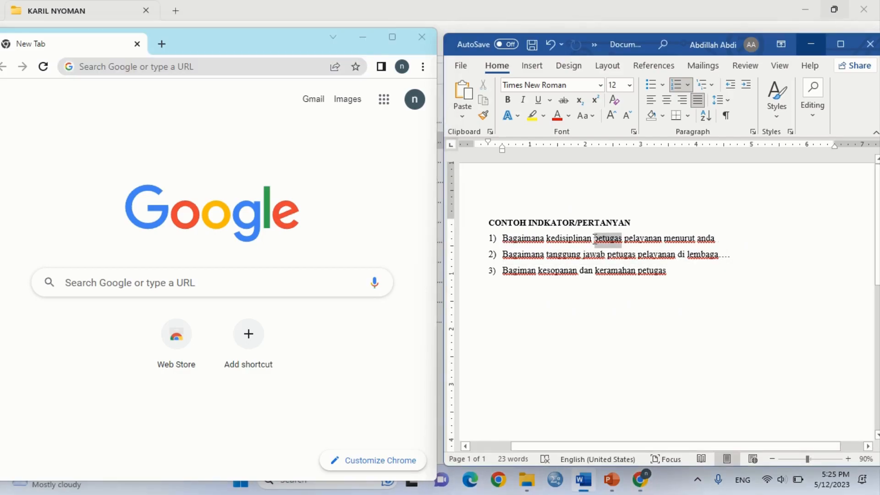
left_click(741, 238)
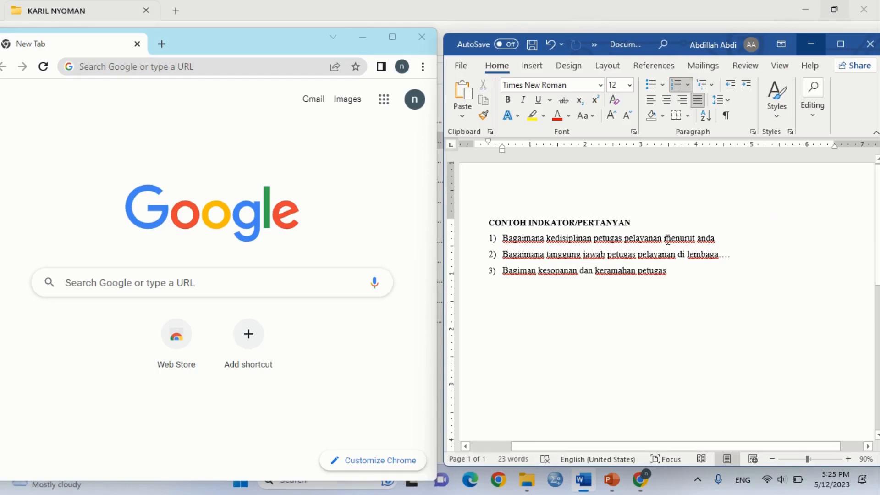
left_click_drag(742, 239, 517, 245)
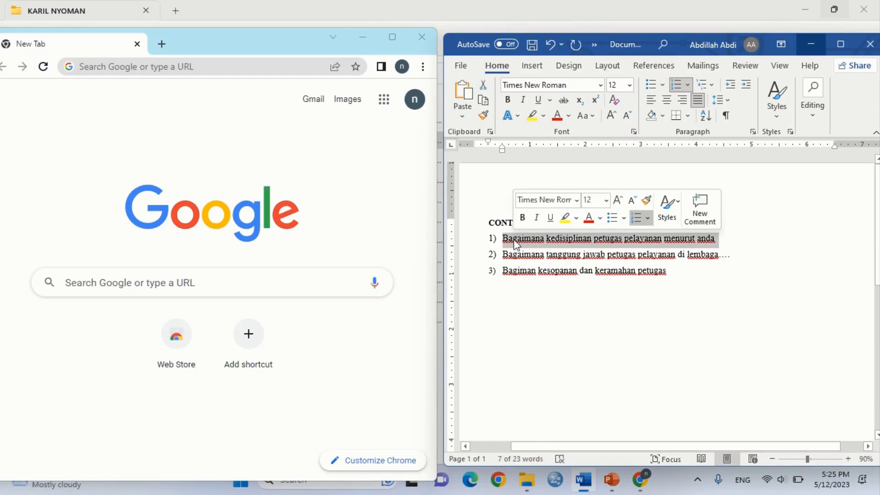
left_click_drag(679, 272, 507, 232)
right_click(507, 235)
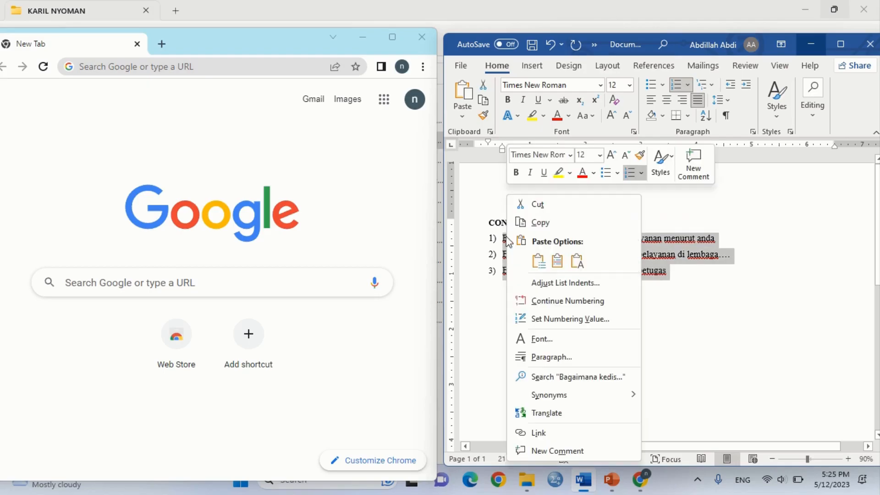
left_click(541, 223)
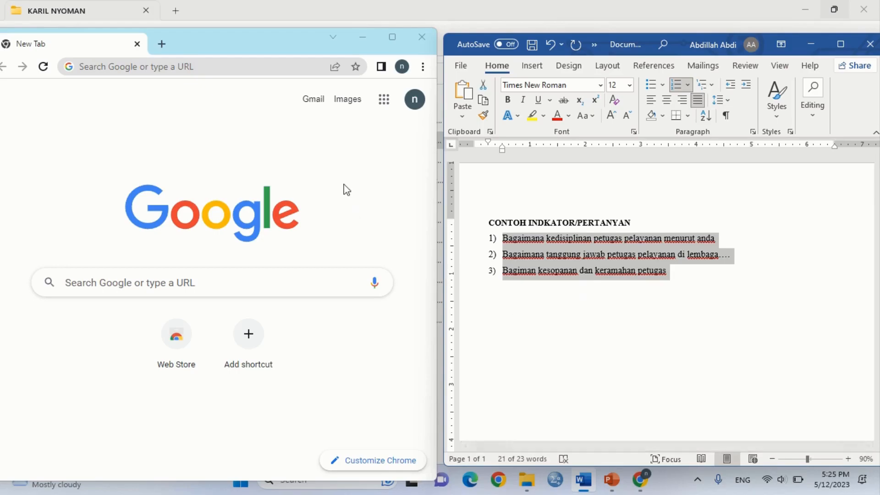
Switch to a maximized Chrome window, open Google Forms from the Google apps, and create a blank form
left_click(392, 37)
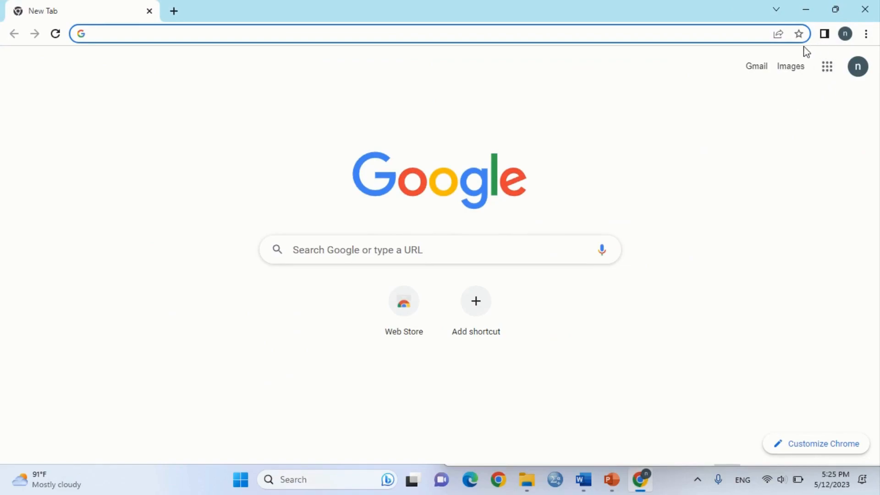
left_click(828, 74)
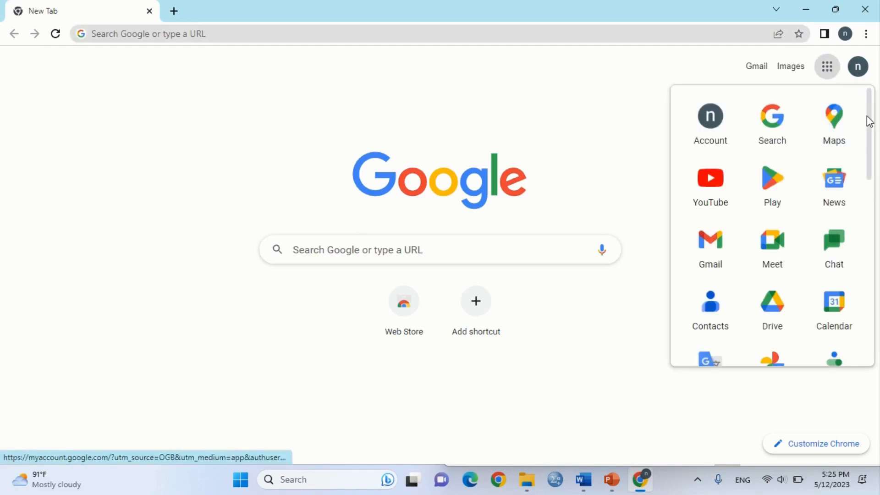
left_click_drag(867, 120, 859, 314)
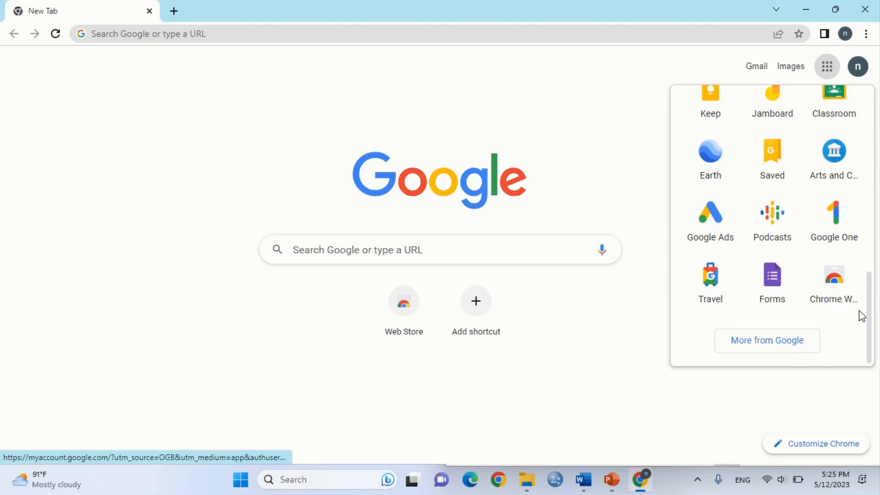
left_click(772, 280)
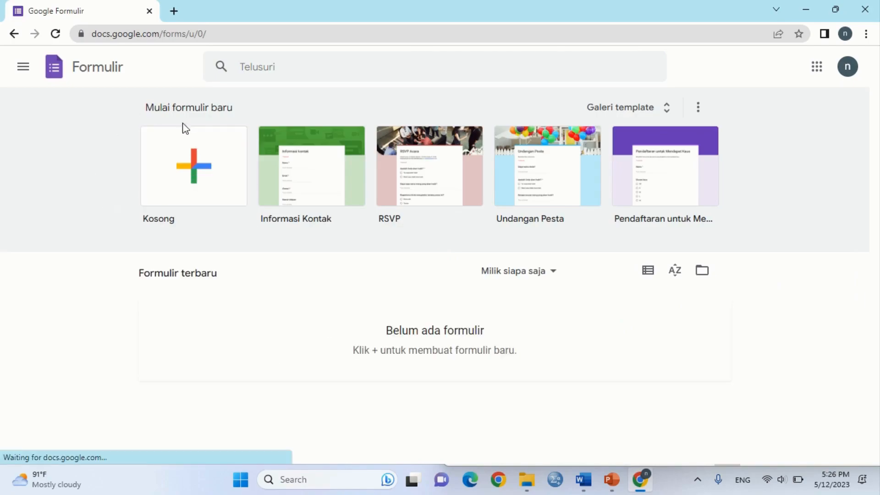
left_click(193, 174)
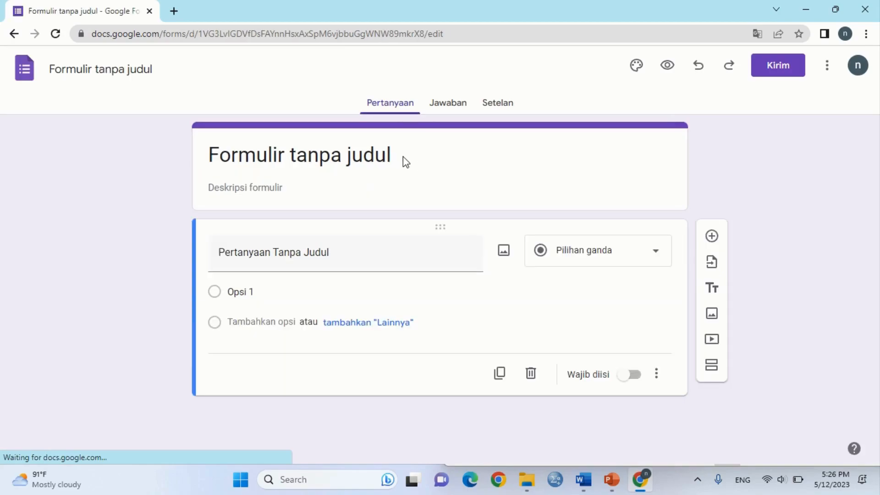
Title the form "Contoh Survey" and apply the same name to the form file
left_click_drag(402, 156, 210, 152)
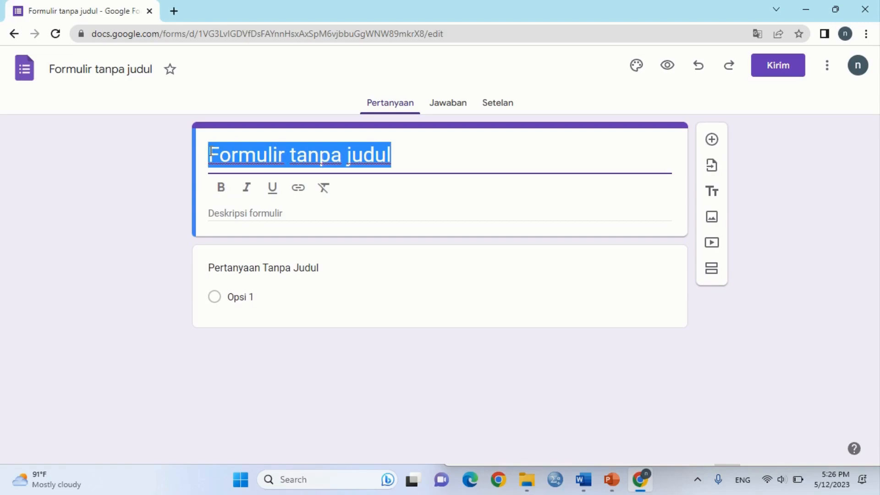
type("Con")
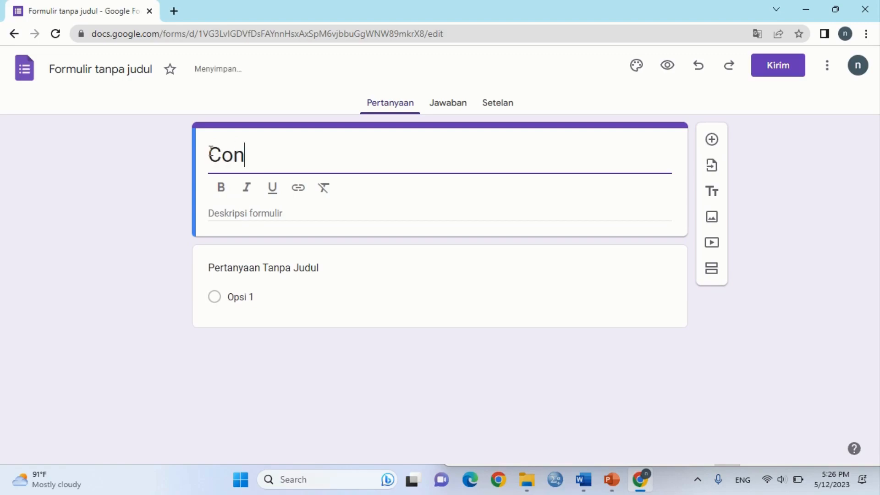
type("toh S")
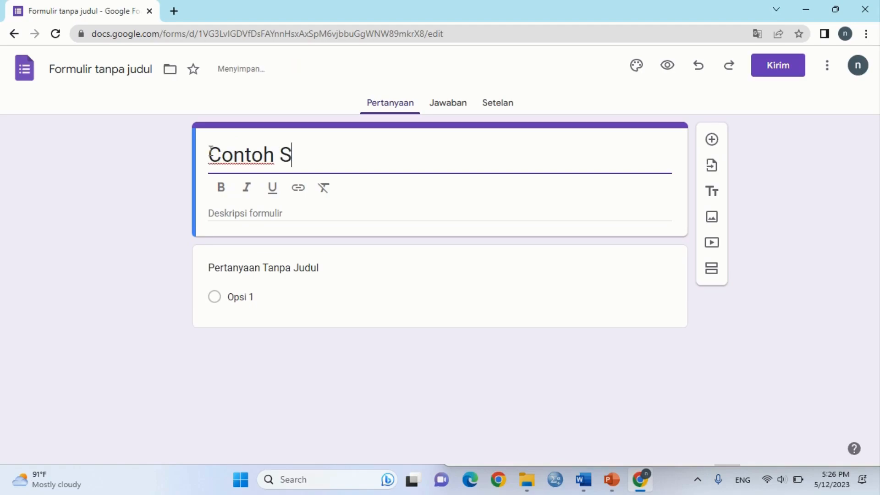
type("urvey")
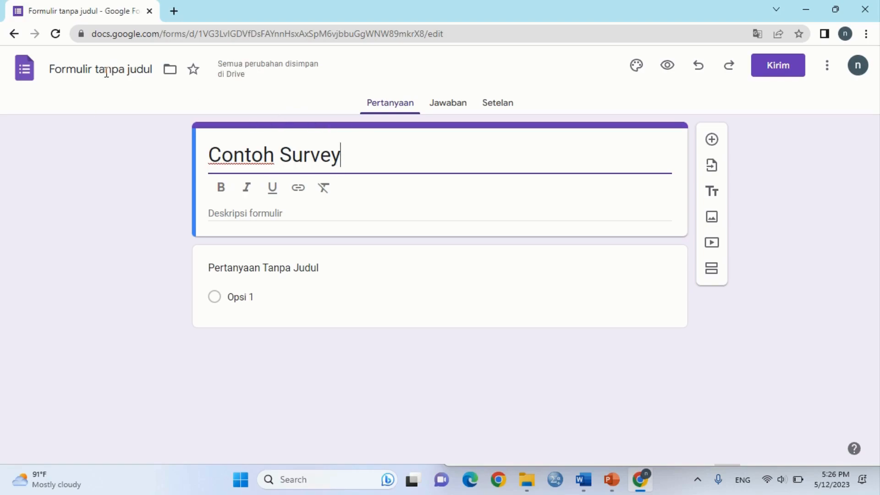
left_click(55, 69)
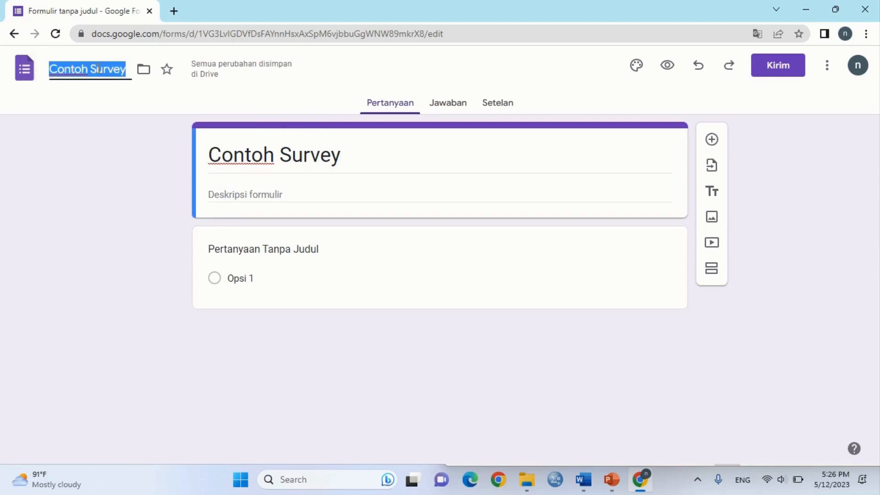
left_click(134, 87)
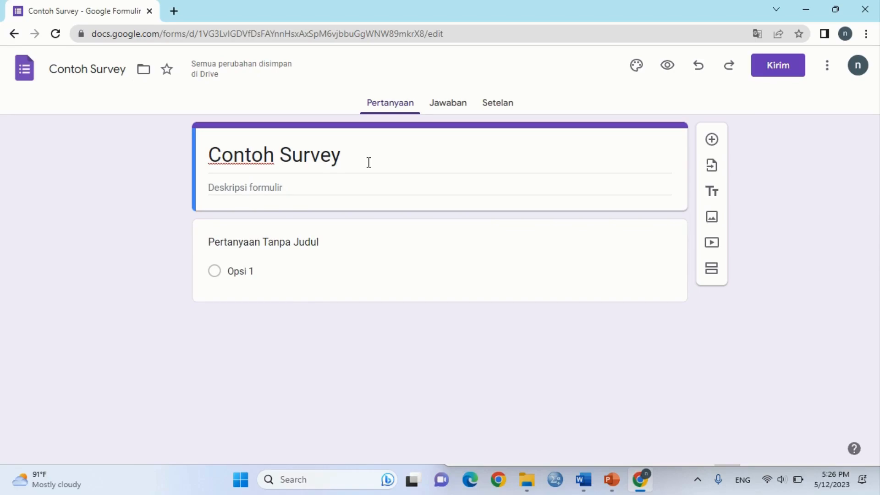
Enter "Ini adalah link survey" as the form description
left_click(303, 189)
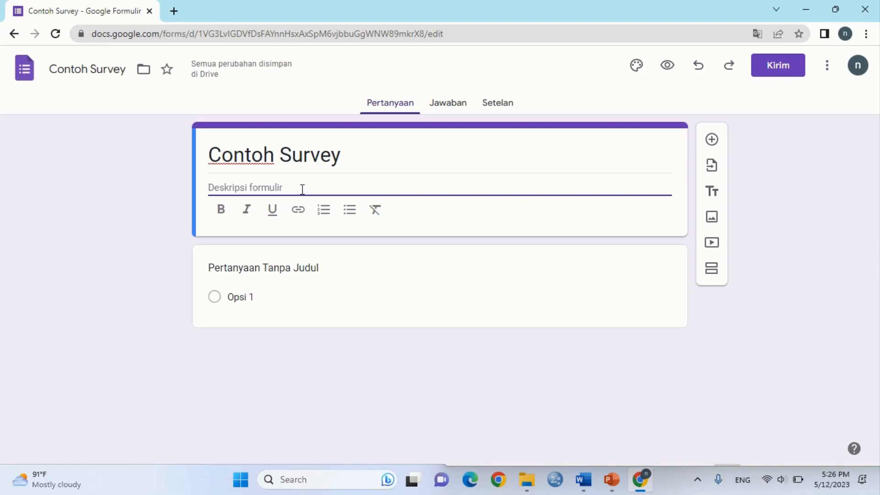
type("Ini ")
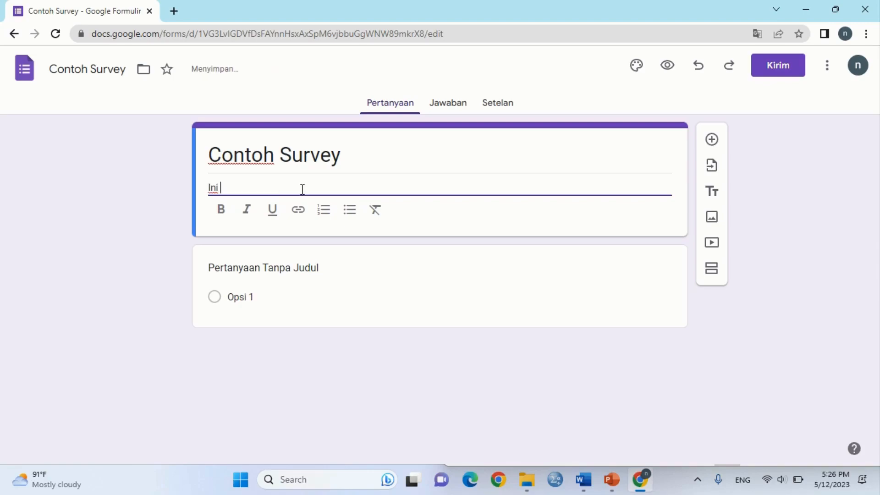
type("adala")
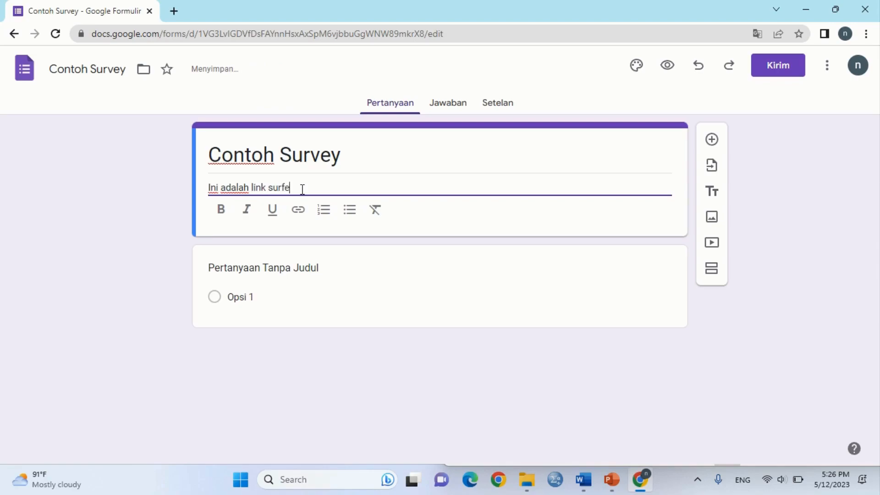
type("h link survewy")
key("BackSpace")
key("BackSpace")
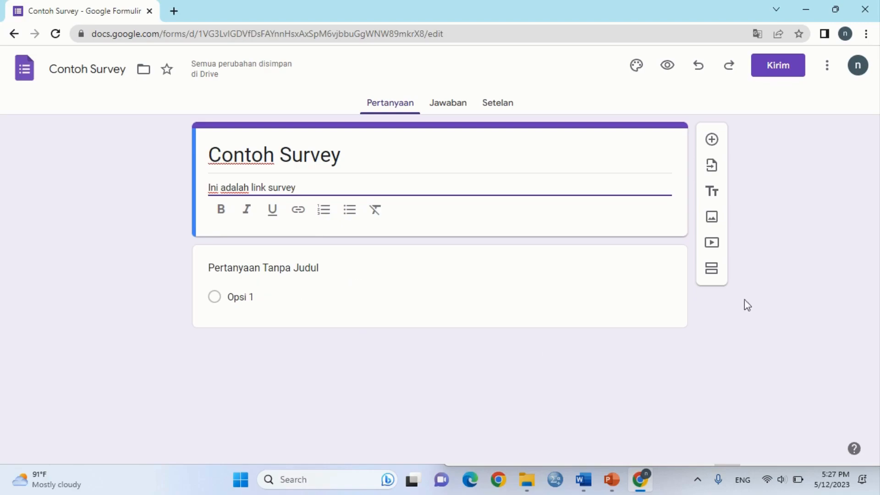
Add a new section below the form header and title it "DATA RESPONDEN"
left_click(712, 273)
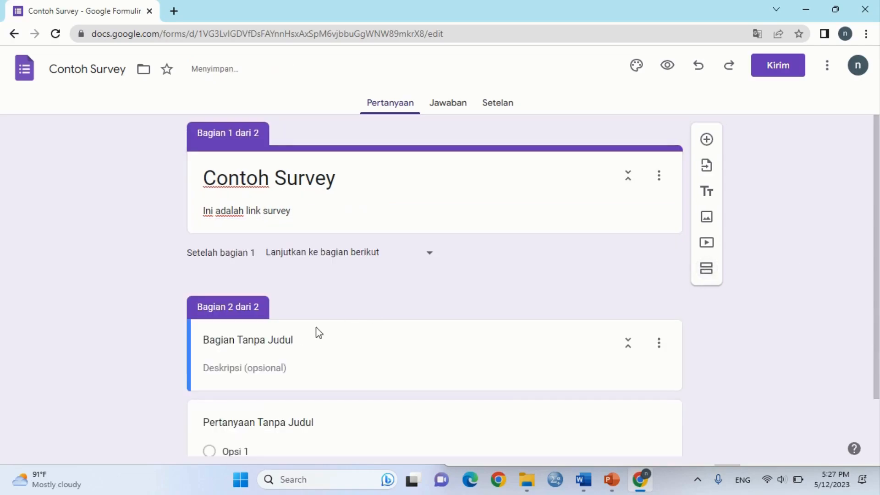
left_click_drag(296, 342, 203, 340)
type("D")
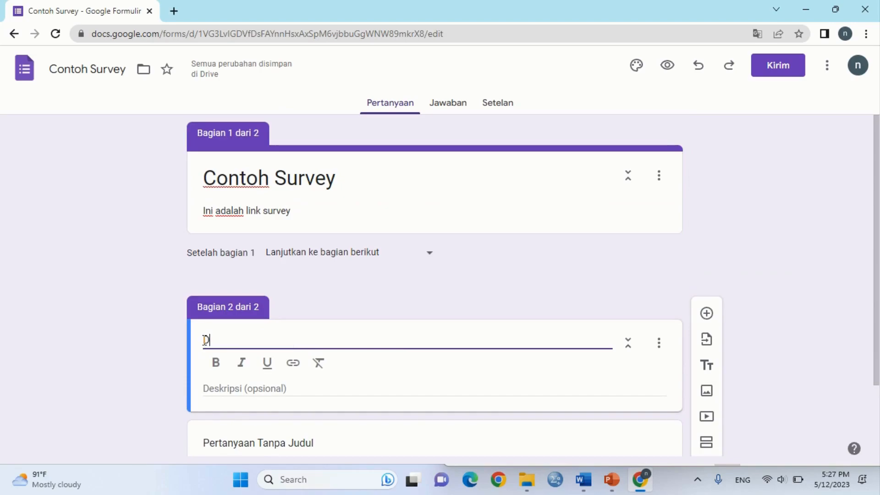
type("ATA RES")
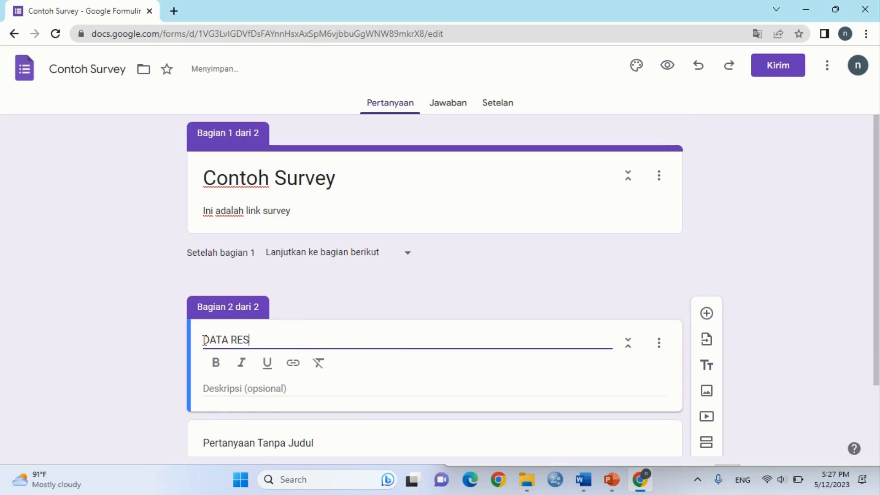
type("POND")
key("BackSpace")
type("DEN")
Replace the untitled question's text in the DATA RESPONDEN section with "Nama"
scroll(877, 277, "down", 2)
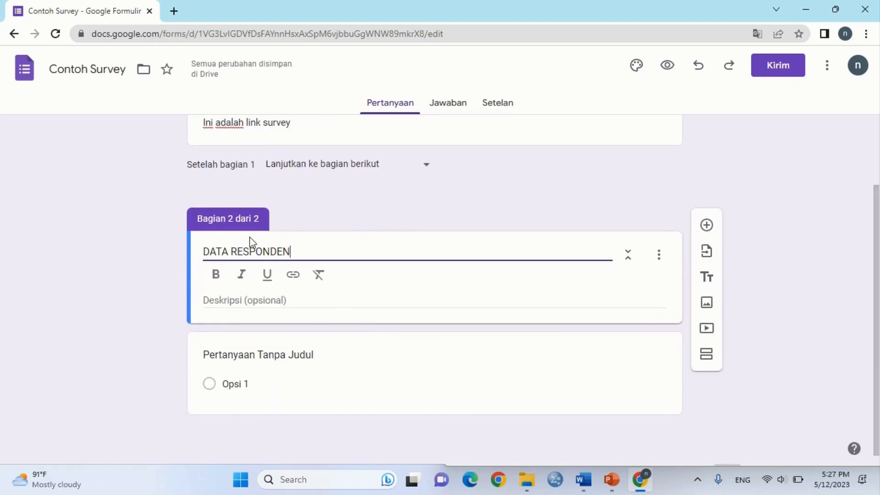
left_click(368, 363)
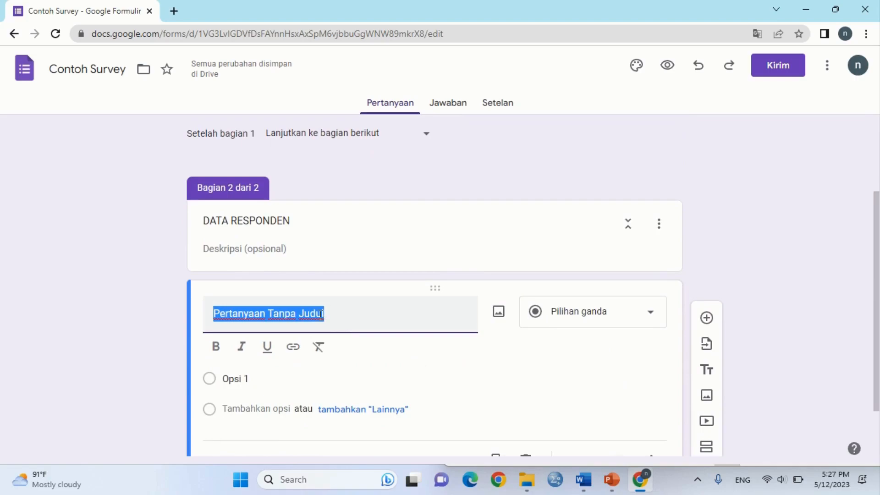
type("n")
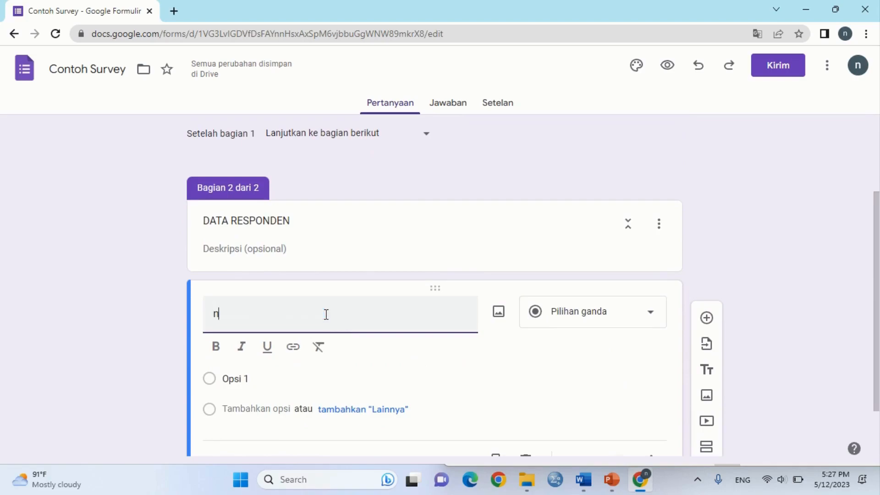
key("BackSpace")
type("nN")
key("BackSpace")
key("BackSpace")
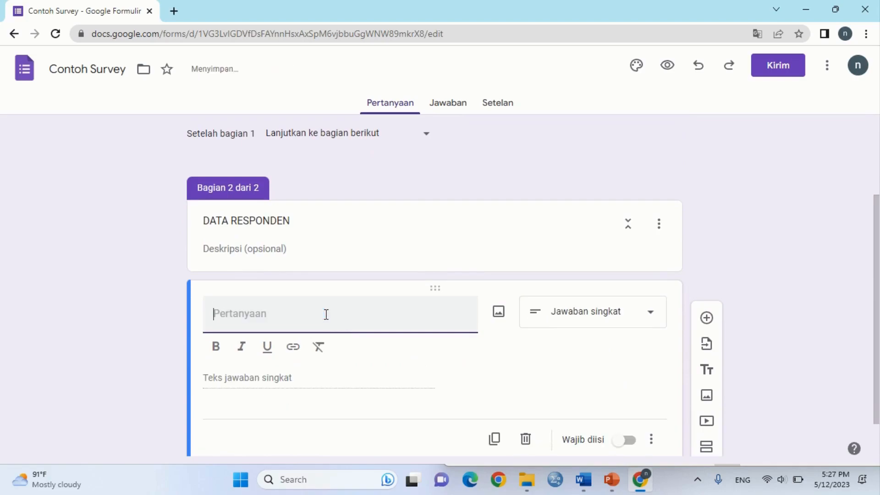
type("Nama L")
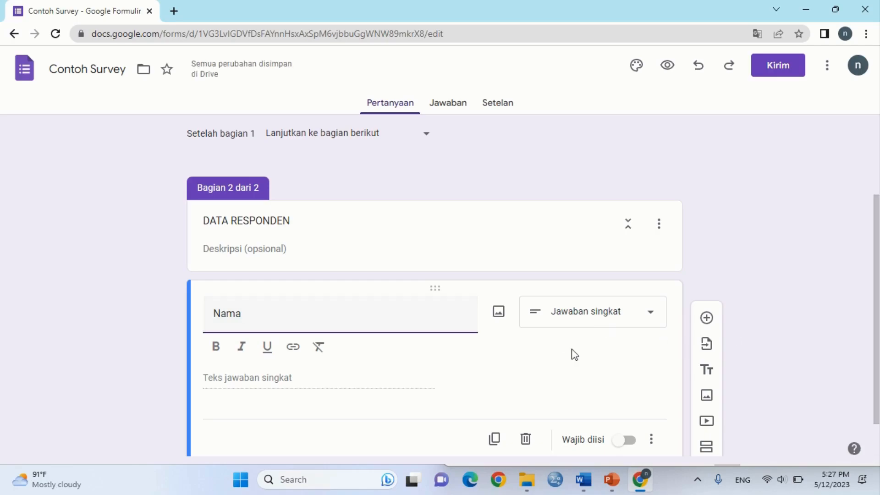
Make the question in the DATA RESPONDEN section required
scroll(878, 308, "down", 1)
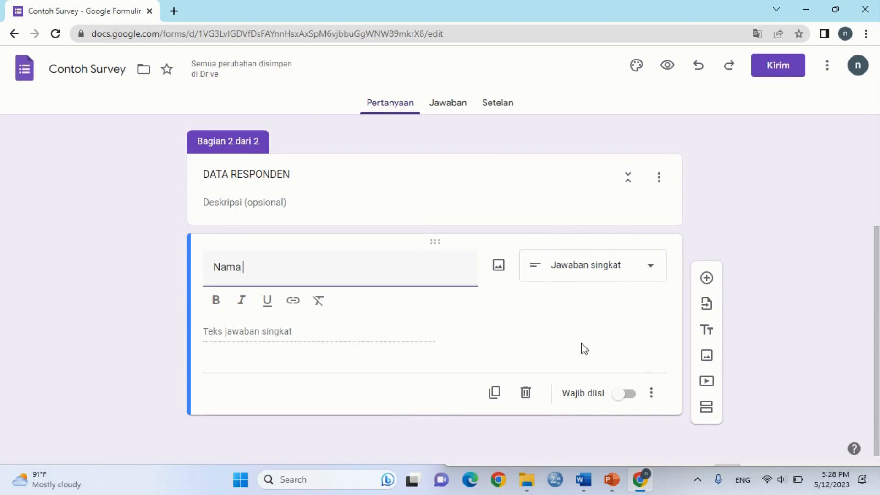
left_click(619, 399)
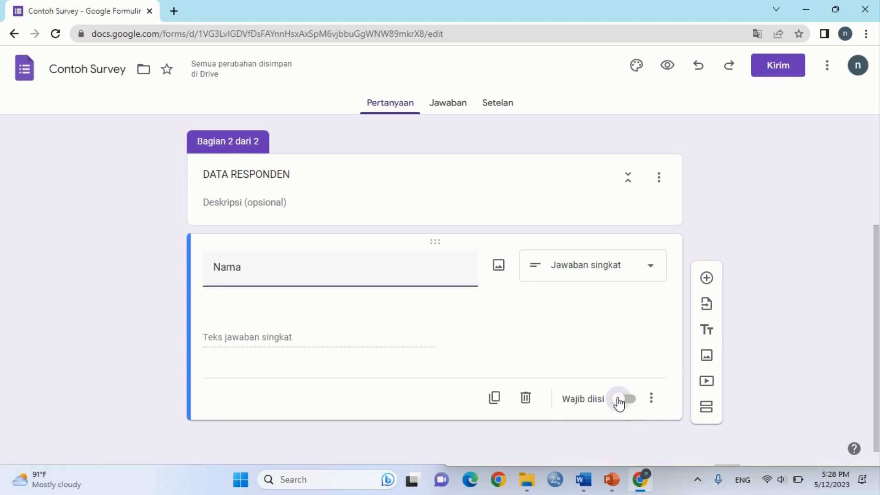
left_click(627, 397)
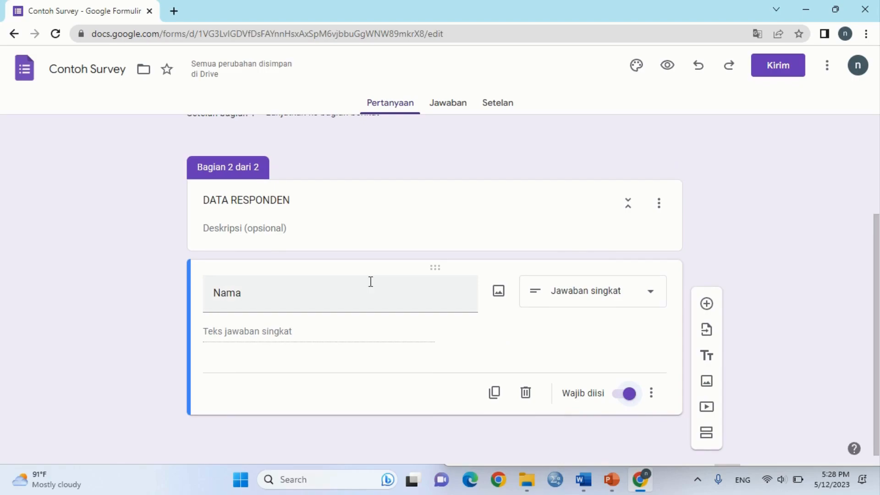
Replace the "Nama" question's text in the DATA RESPONDEN section with "Jenis Kelamin", keeping the Pilihan ganda answer type
left_click(255, 297)
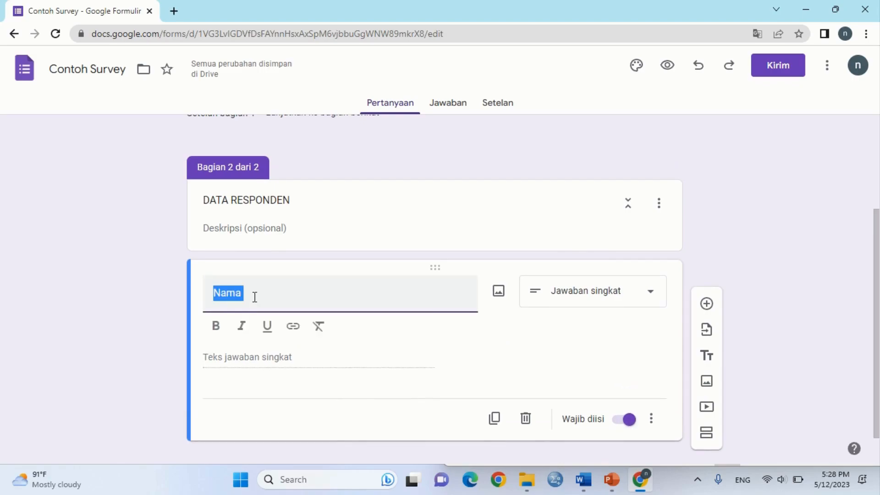
type("J")
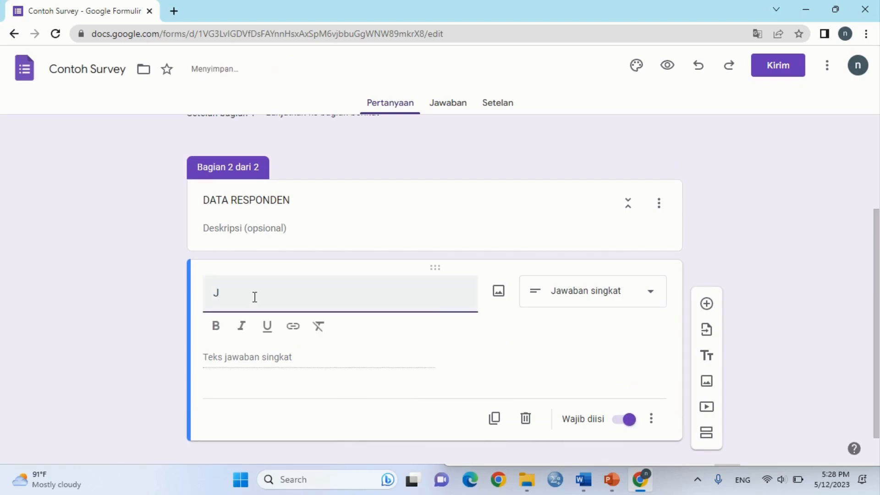
type("eni")
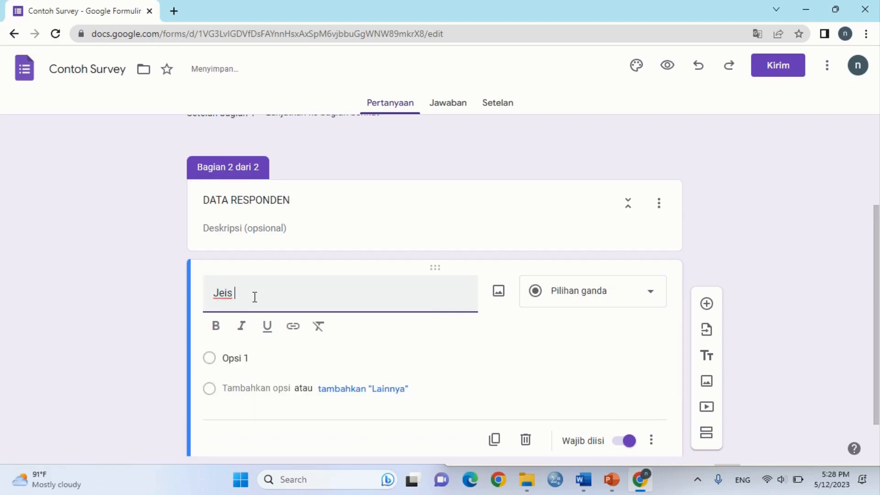
key("BackSpace")
key("BackSpace")
key("BackSpace")
type("nis ")
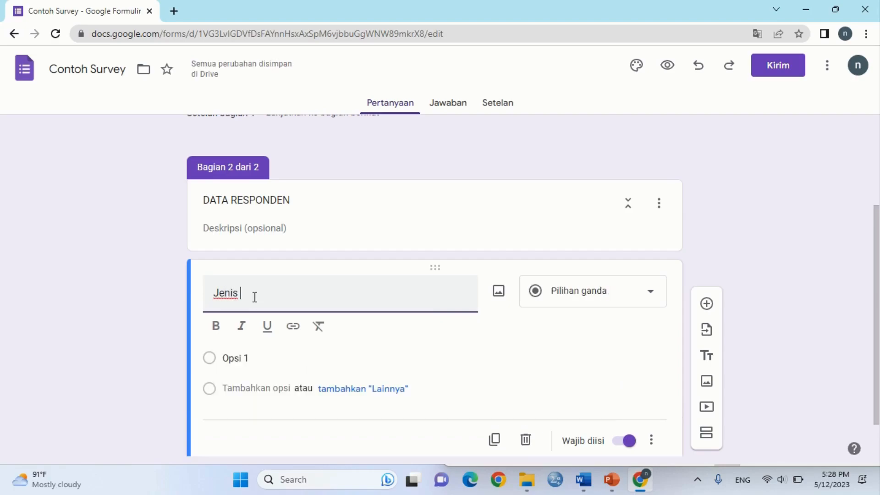
type("Kelamuin")
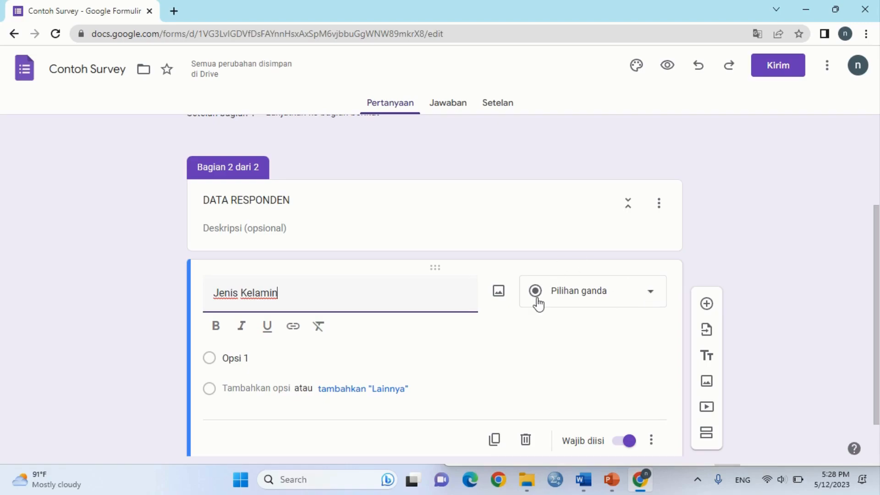
left_click(650, 296)
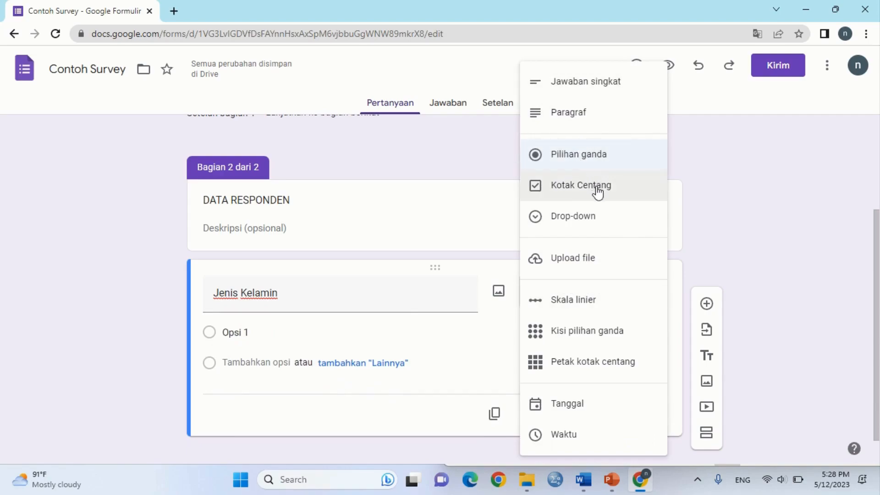
left_click(446, 371)
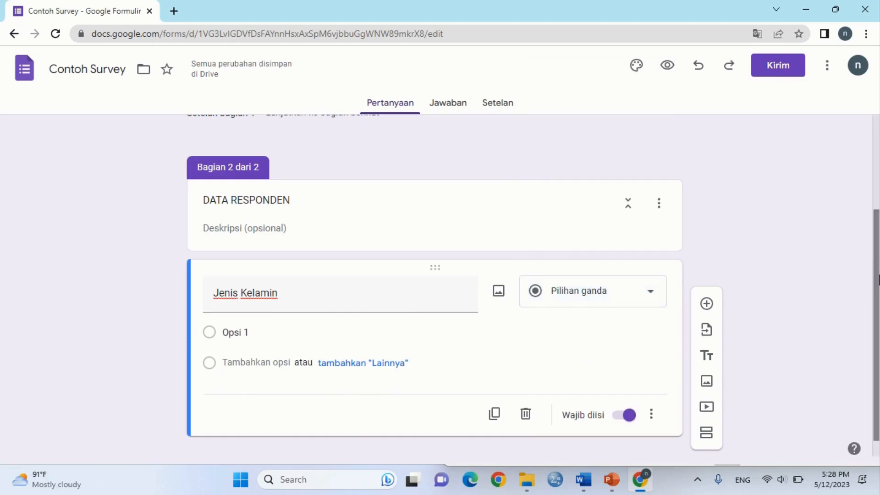
Give the Jenis Kelamin question two answer options, "Pria" and "Wanita"
scroll(878, 279, "down", 1)
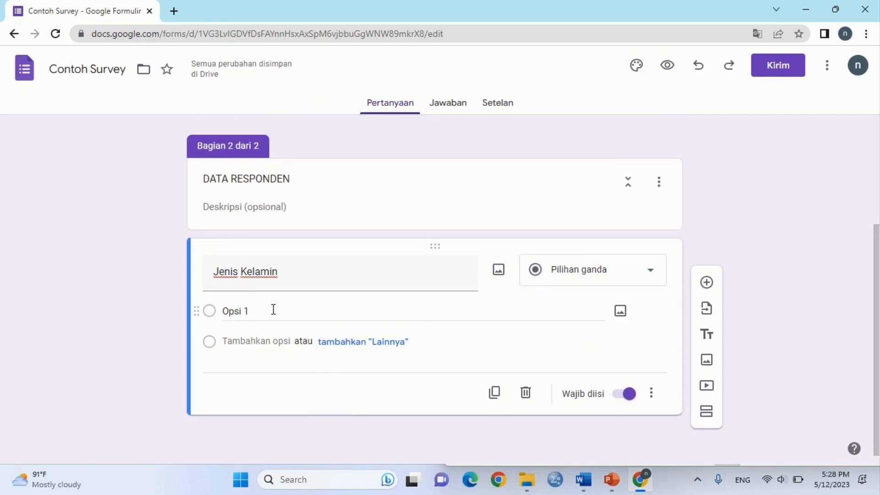
left_click(229, 308)
type("PR")
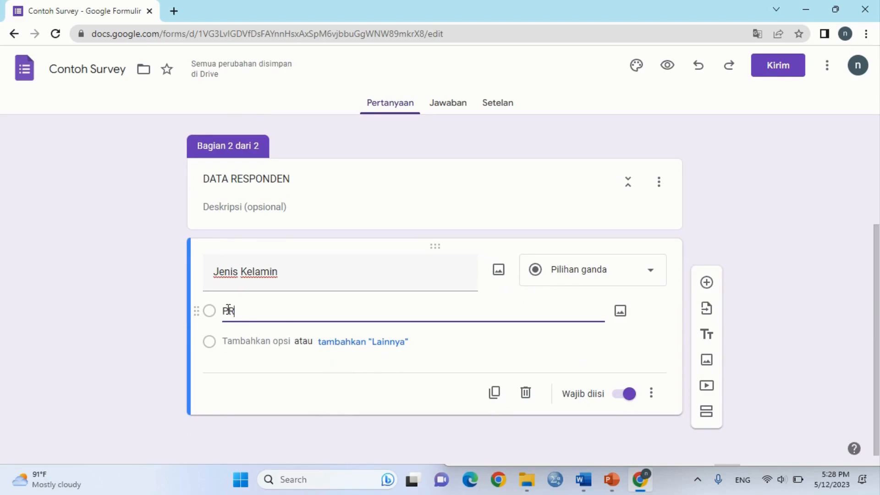
key("BackSpace")
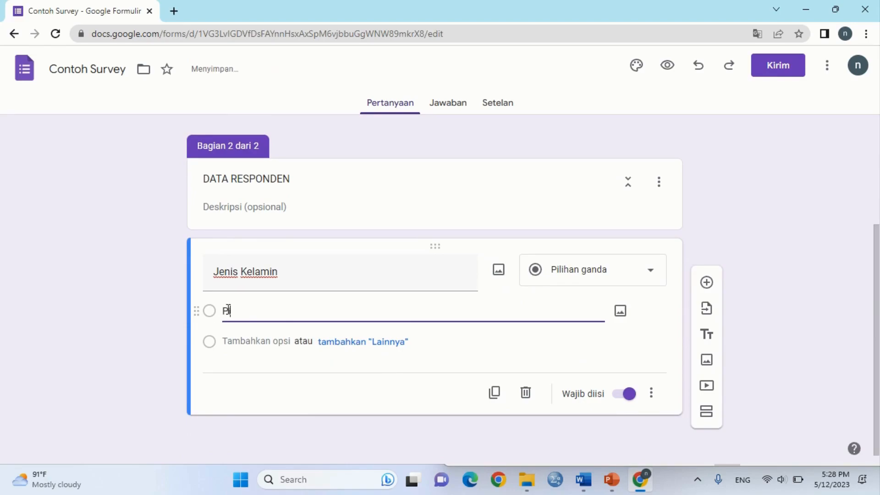
type("ria")
left_click(250, 367)
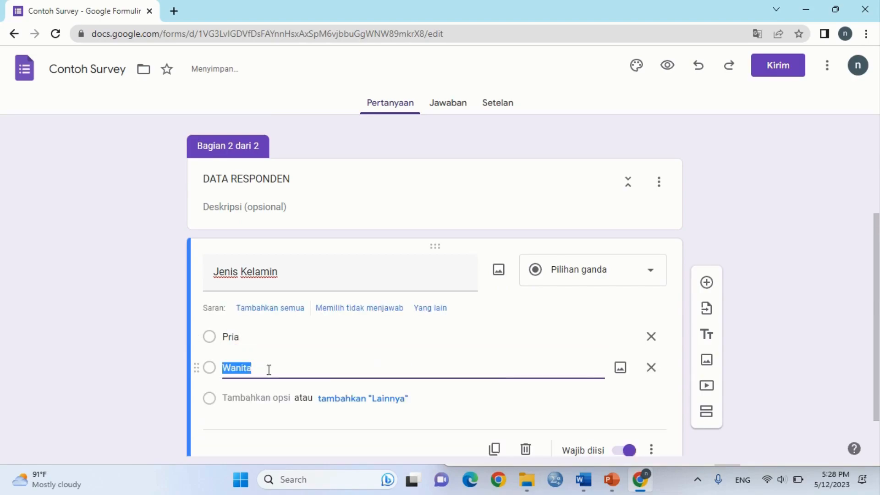
left_click(269, 369)
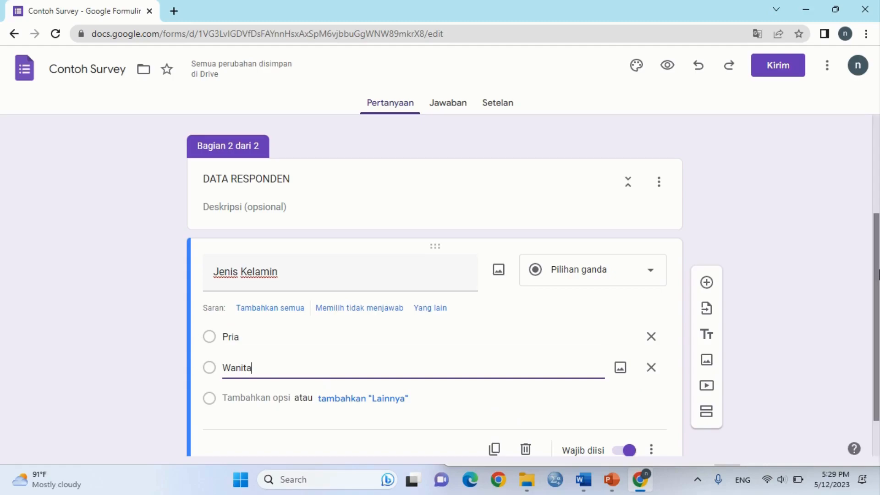
Duplicate the Jenis Kelamin question and retitle the copy "Asal Daerah"
left_click_drag(879, 275, 878, 312)
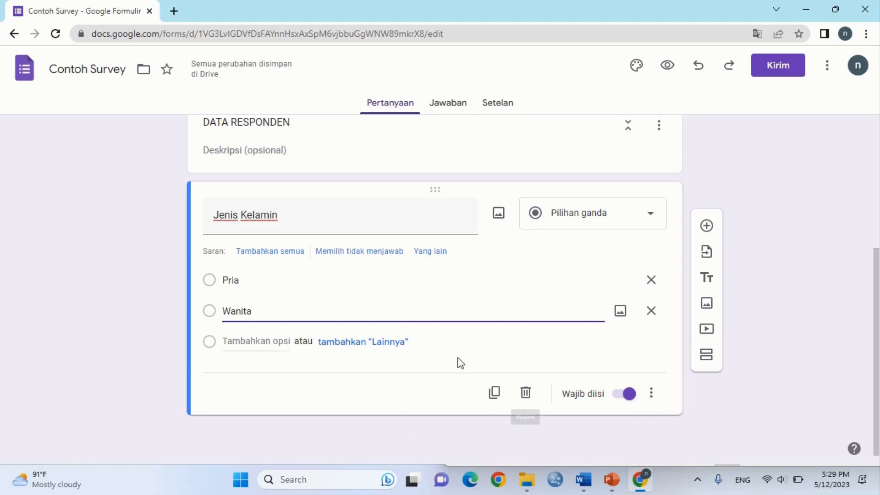
left_click(494, 395)
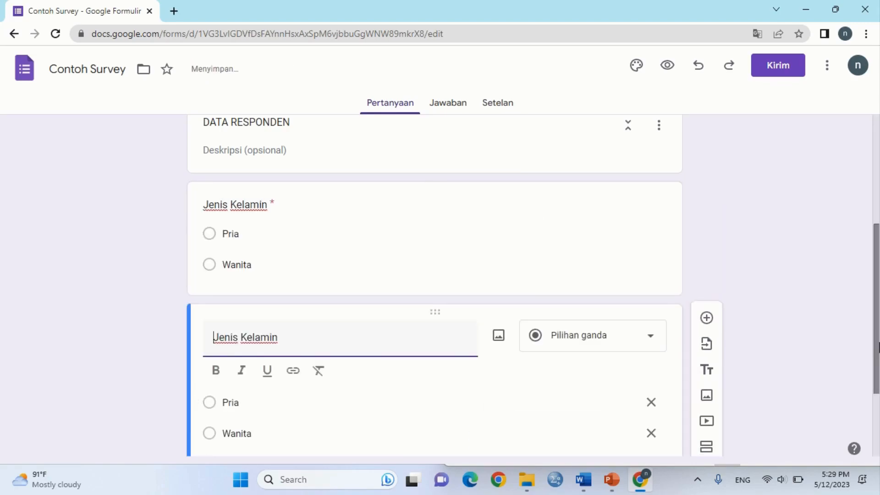
left_click_drag(290, 323, 214, 323)
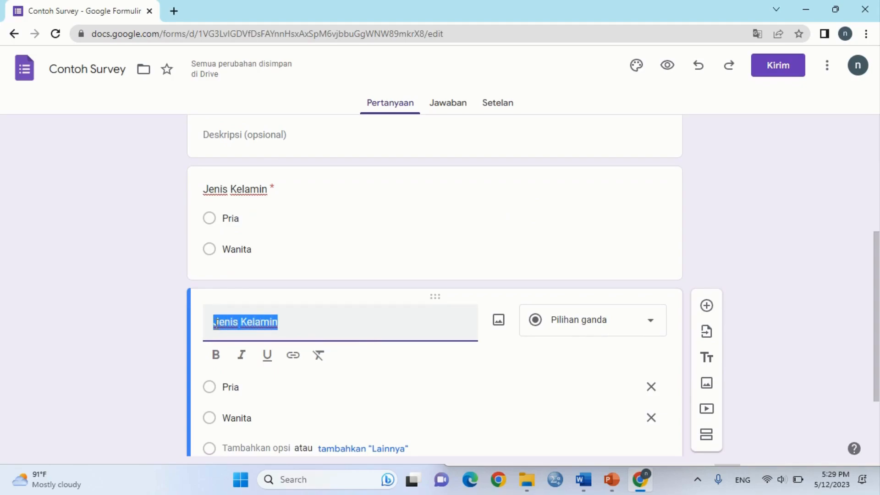
type("AA")
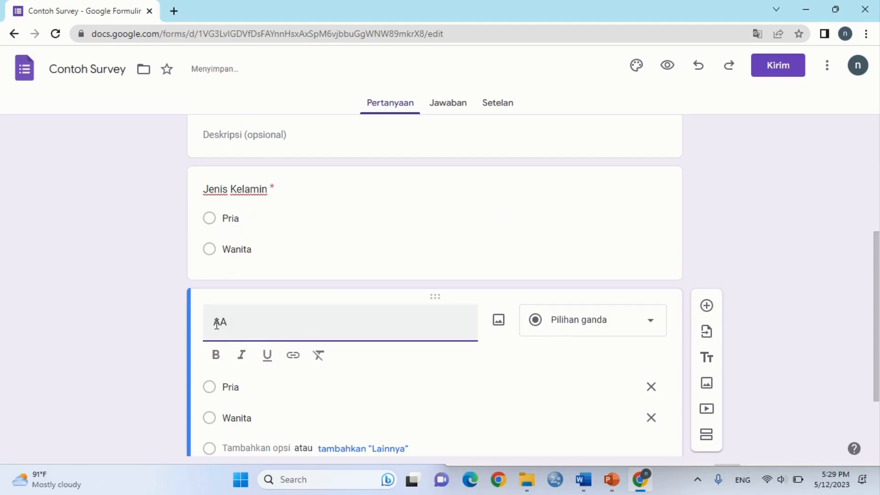
type("Ssal ")
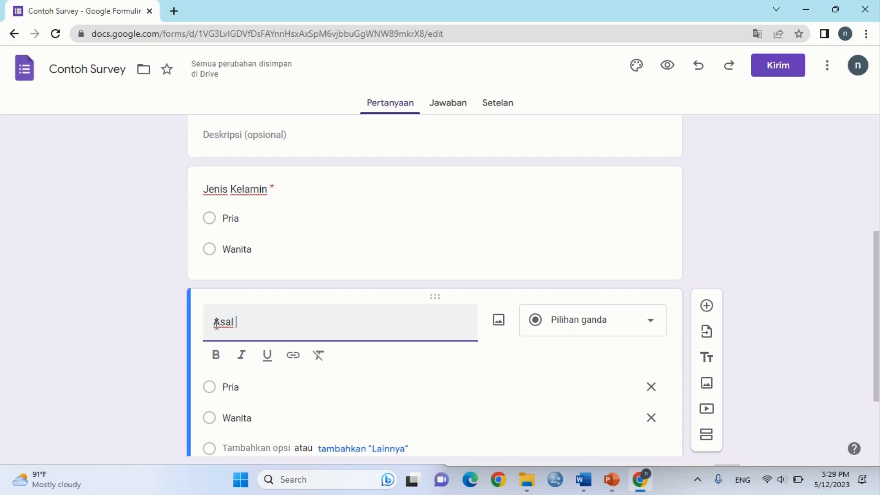
type("DAER")
key("BackSpace")
key("BackSpace")
type("aerah")
Switch the Asal Daerah question to the Kotak Centang answer type and rename its first option "Kota A"
left_click(646, 329)
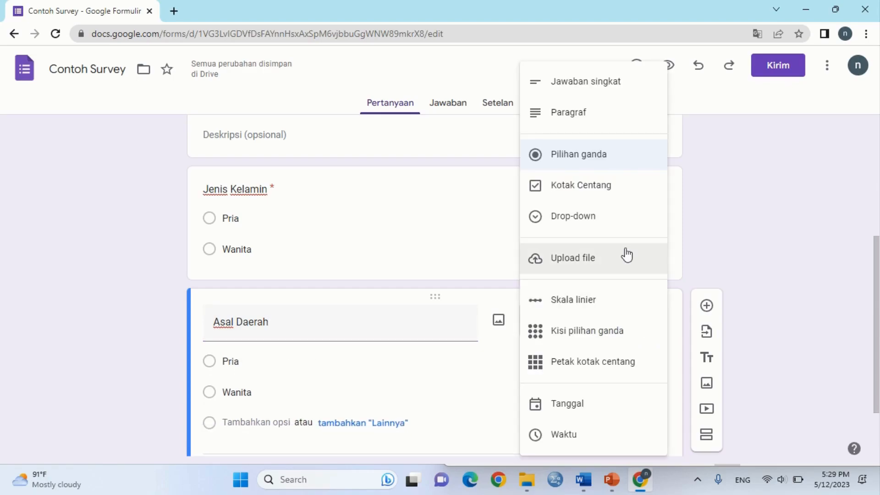
left_click(563, 192)
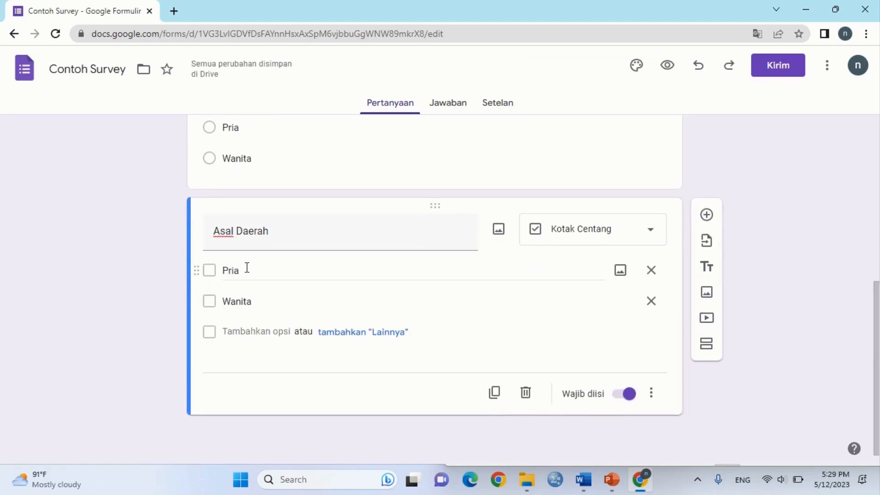
left_click(243, 268)
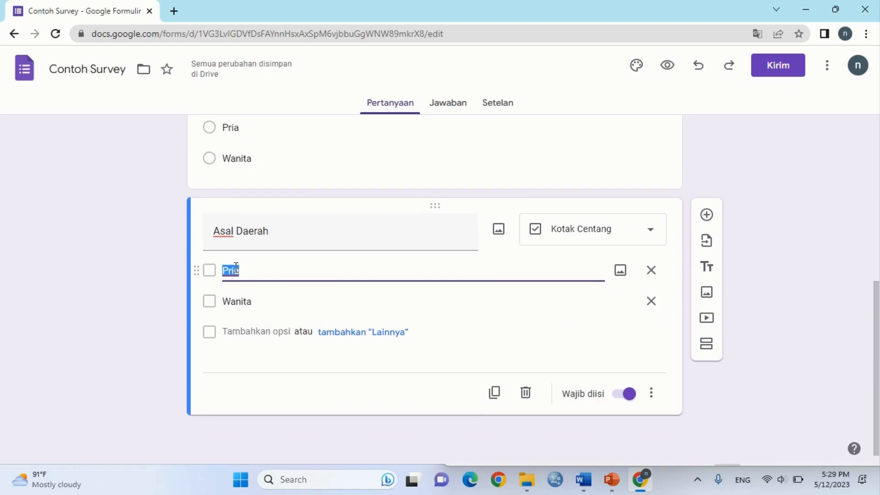
type("Kota")
key("BackSpace")
key("BackSpace")
type("a ")
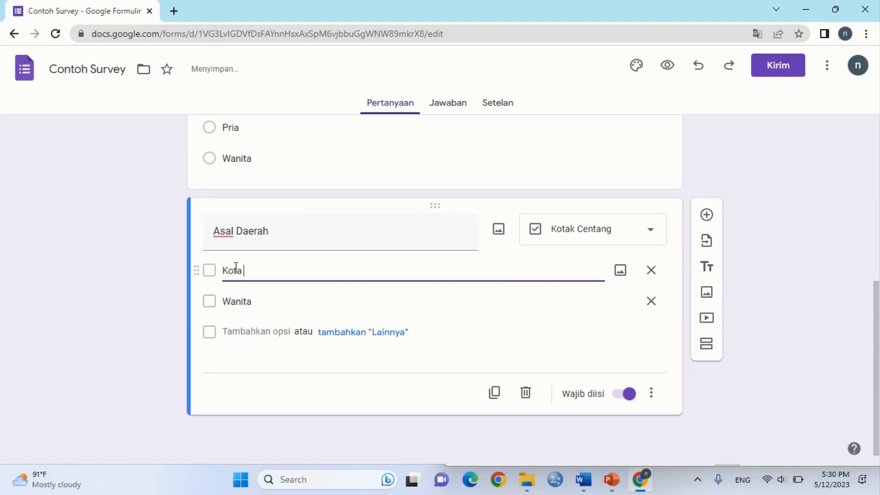
type("A")
Rename the Asal Daerah question's second option "Kota B" and add a third option "Kota C"
left_click(260, 303)
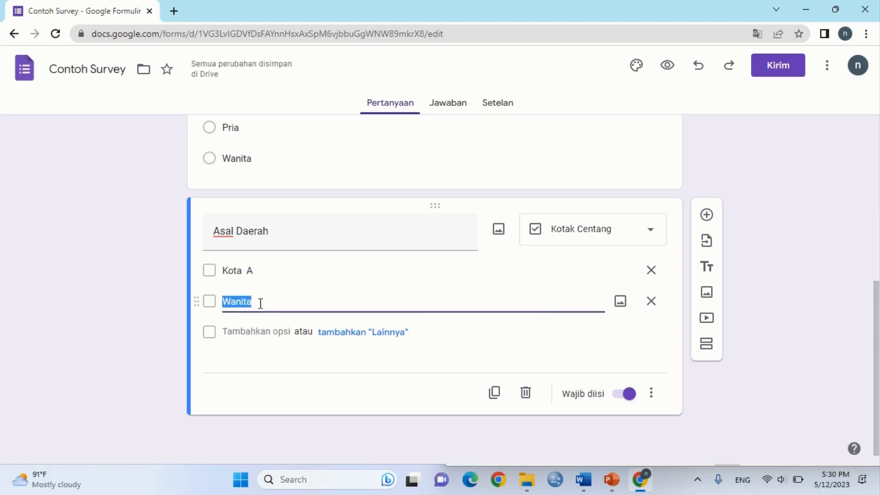
type("b")
type("B")
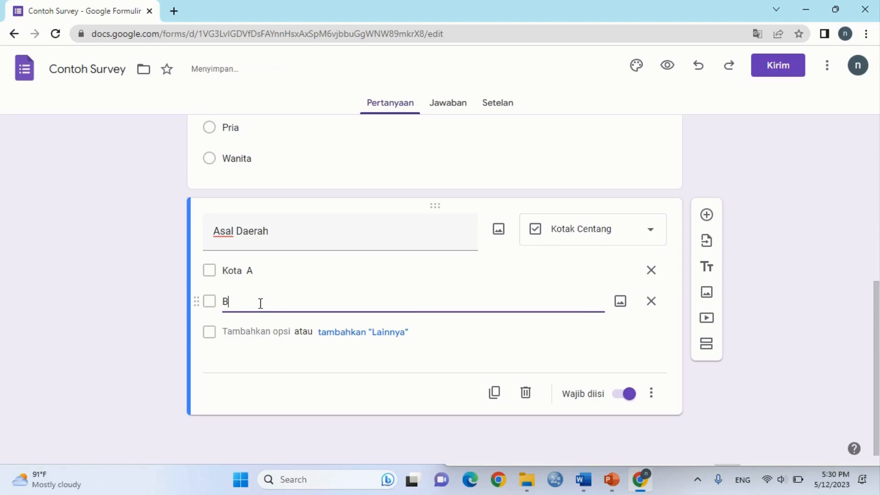
left_click(225, 301)
type("ko")
key("BackSpace")
key("BackSpace")
type("Kota")
left_click(275, 335)
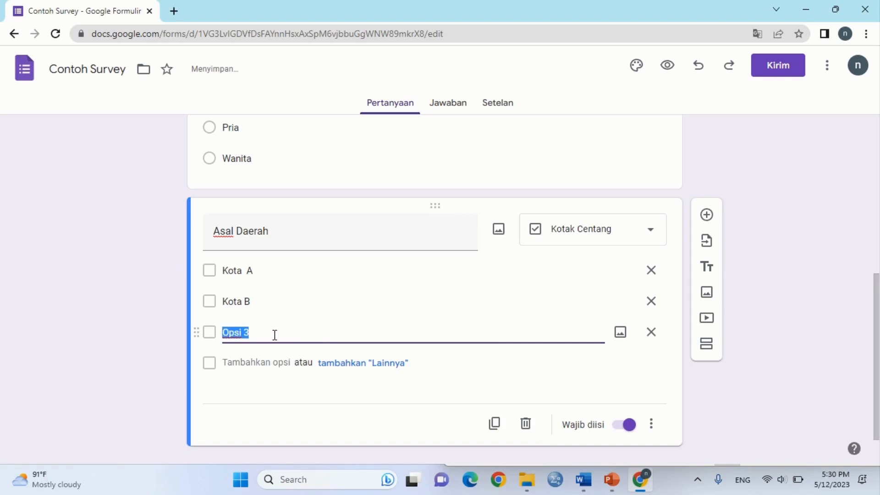
type("Kota C")
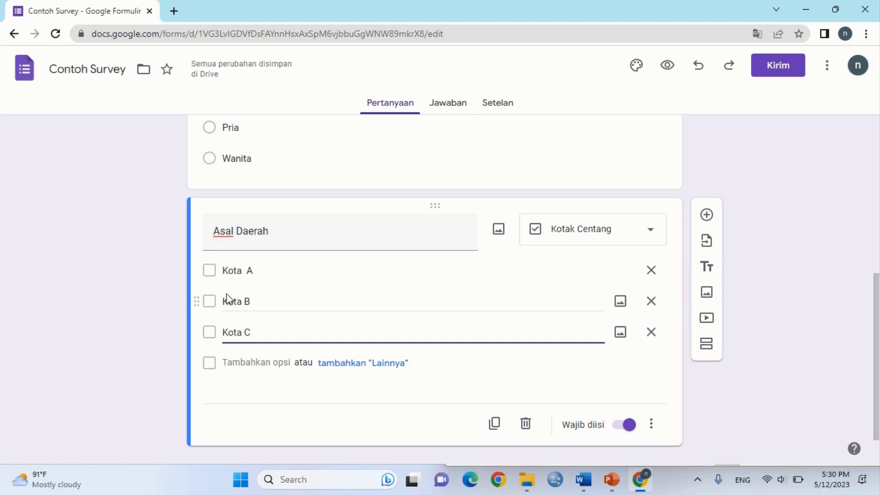
Change the Asal Daerah question's answer type to Pilihan ganda
left_click(653, 233)
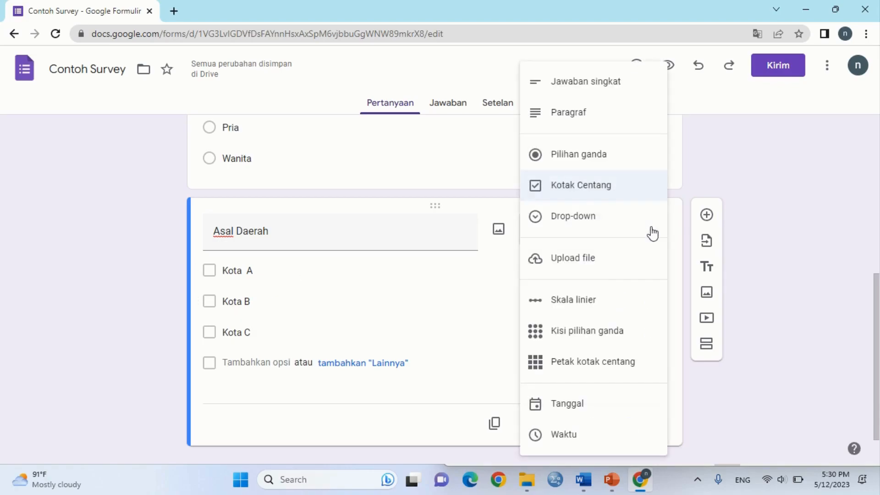
left_click(576, 155)
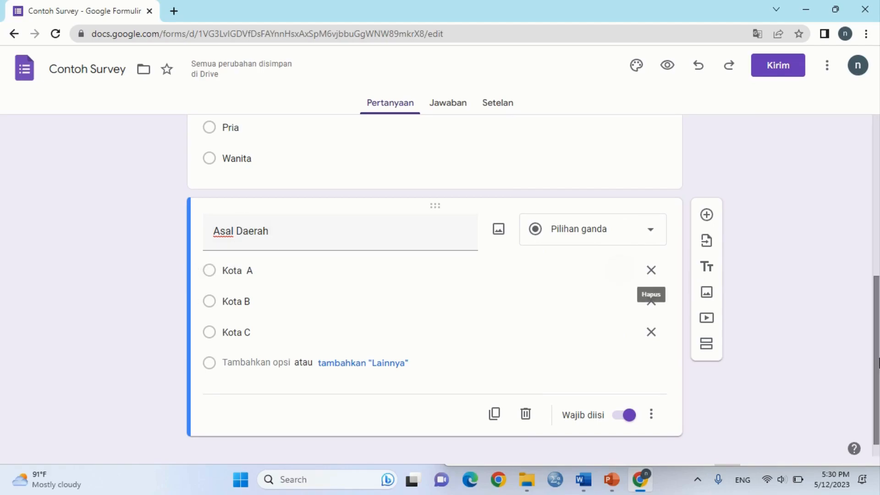
Add a new question titled "Hobi" below Asal Daerah and set its answer type to Kotak Centang
scroll(878, 366, "down", 1)
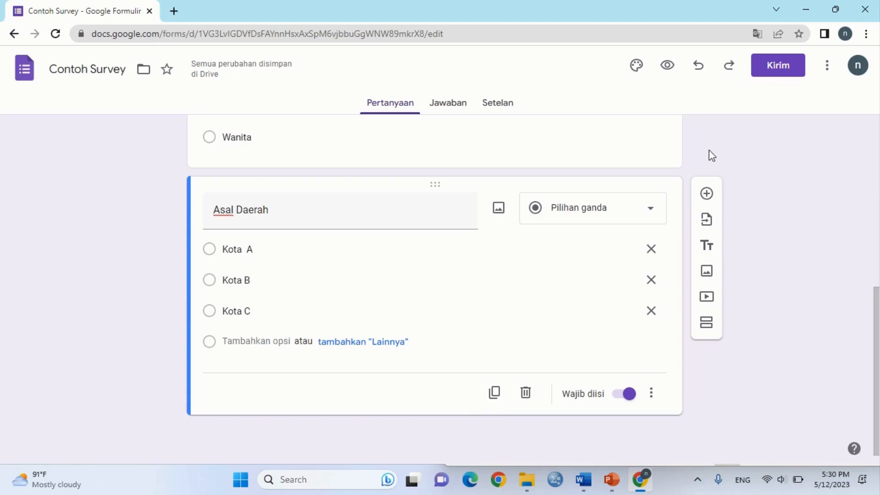
left_click(707, 195)
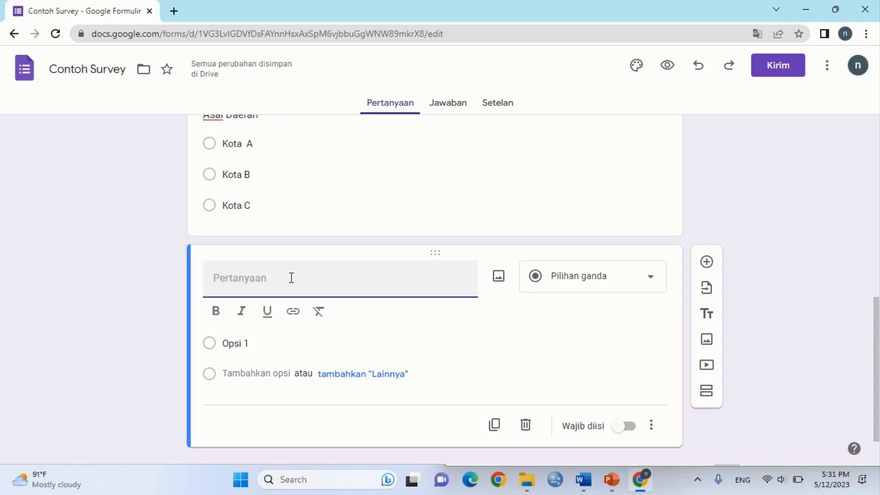
type("Hobi")
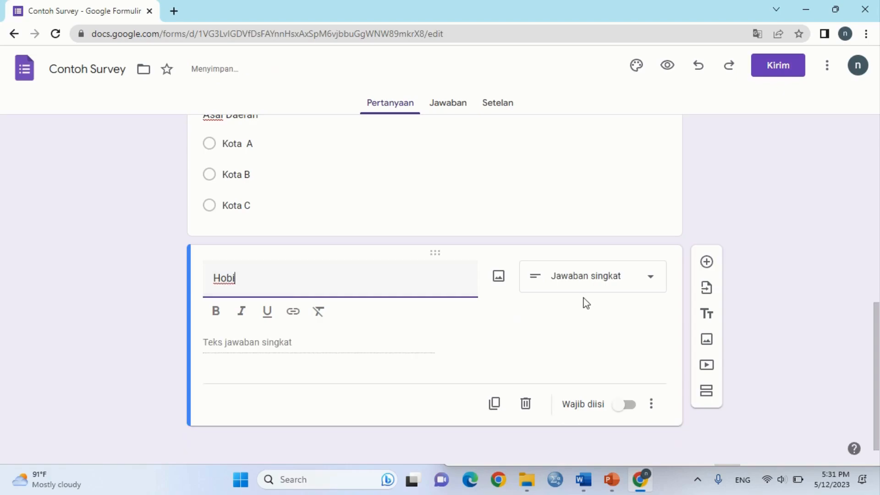
left_click(641, 284)
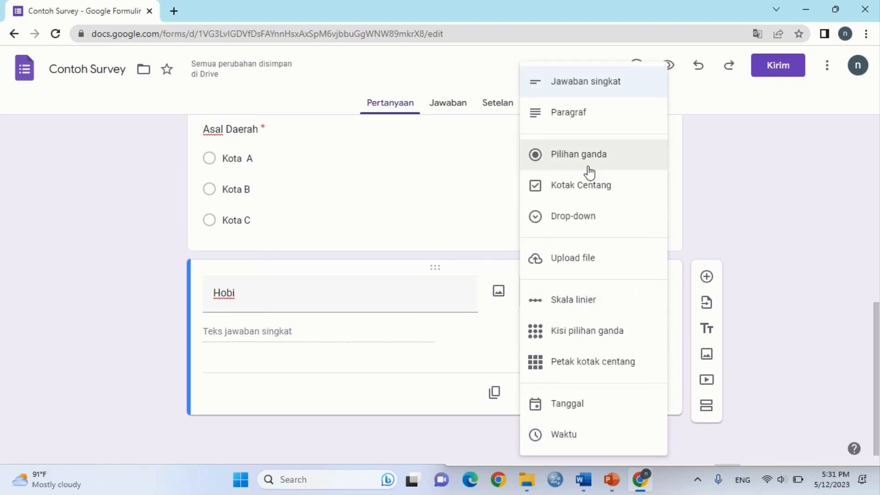
left_click(566, 193)
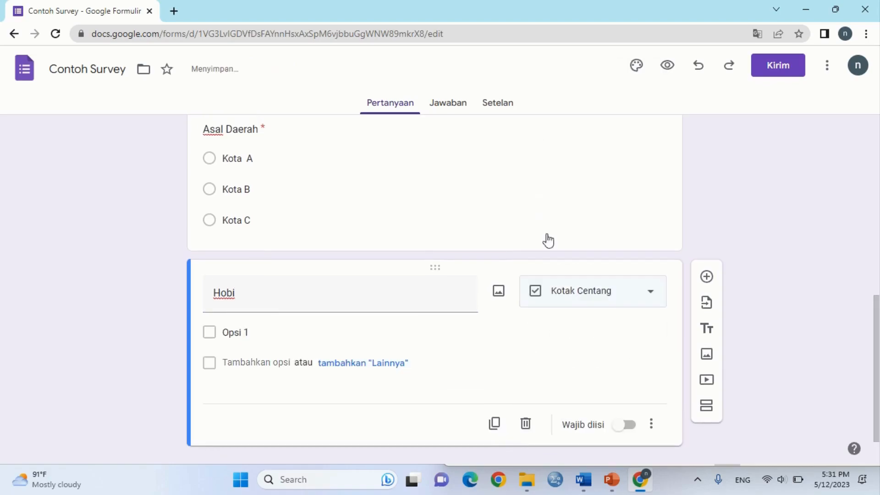
Rename the Hobi question's first option "Makan" and add a second option "Minum"
left_click(254, 333)
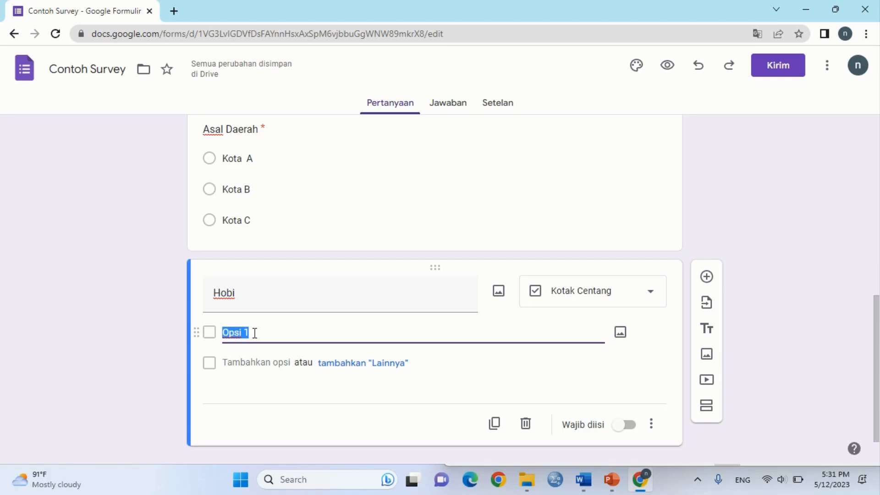
type("Makan")
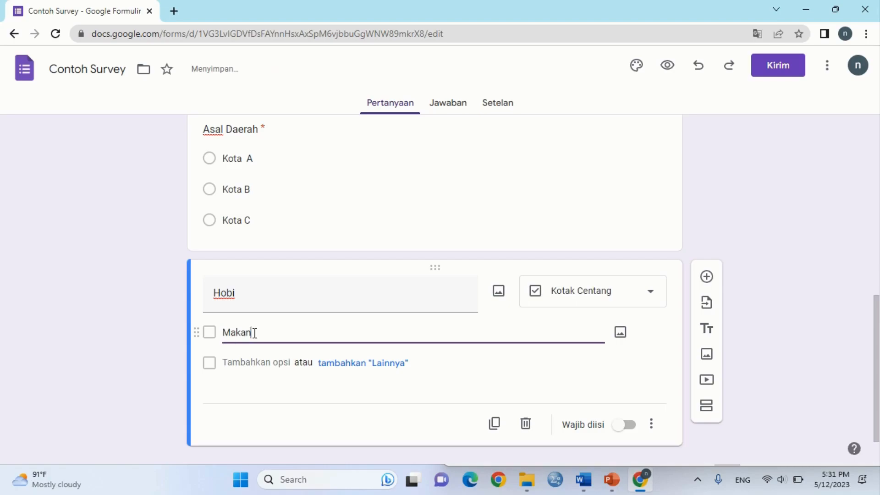
left_click(255, 362)
type("Mi")
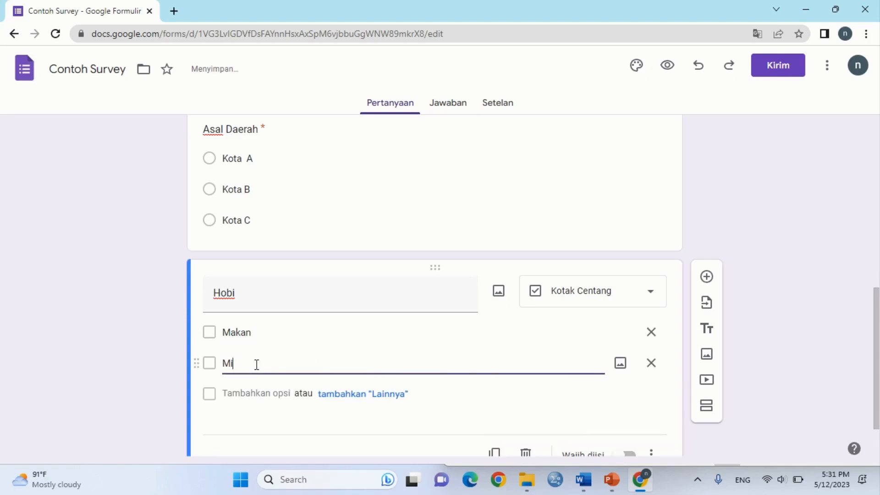
type("num")
Add a third option "Olahraga" to the Hobi question
left_click(258, 392)
type("O")
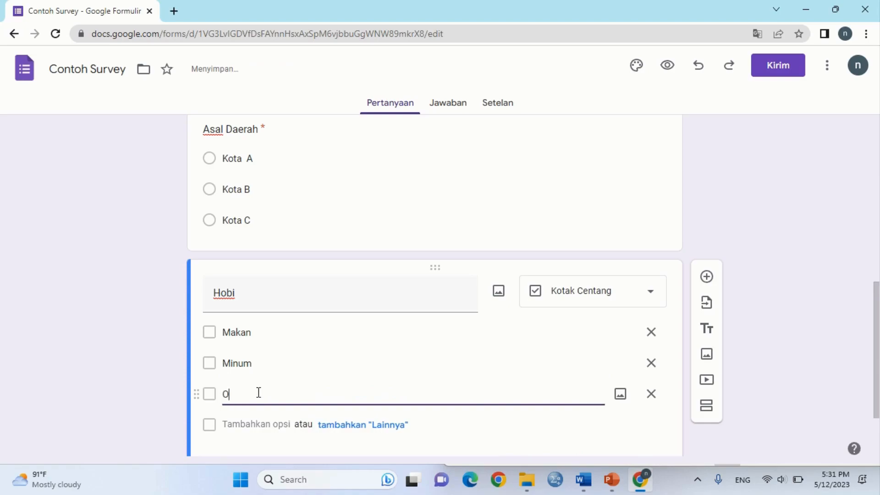
type("lhar")
type("a")
key("BackSpace")
type("ga")
key("BackSpace")
key("BackSpace")
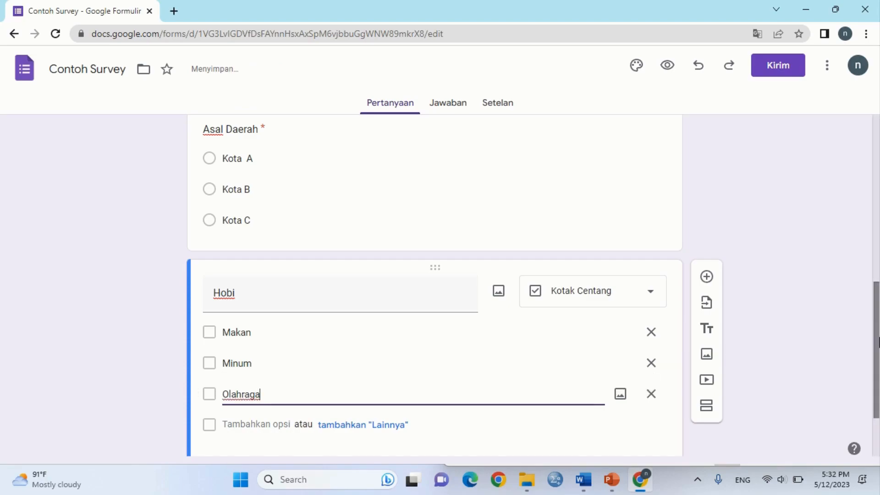
Give the Hobi question the description "Bolih Pilih lebih dari 1 jawaban" and make it required
left_click_drag(877, 341, 877, 385)
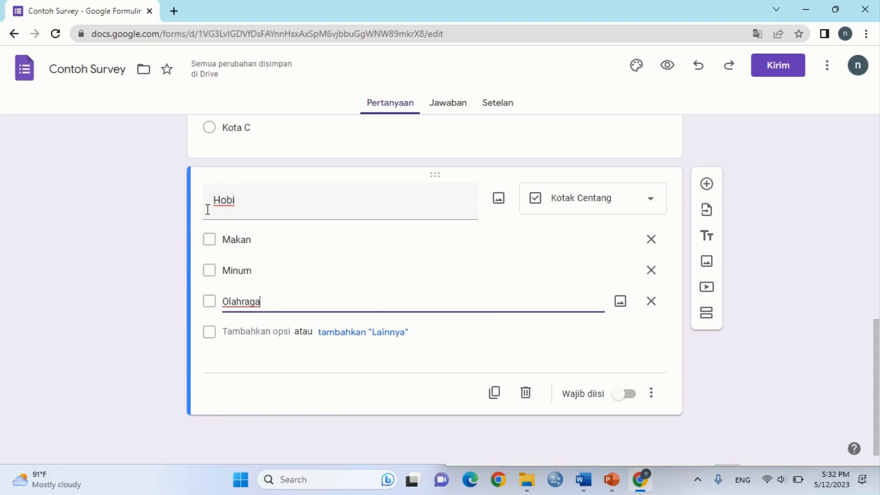
left_click(653, 397)
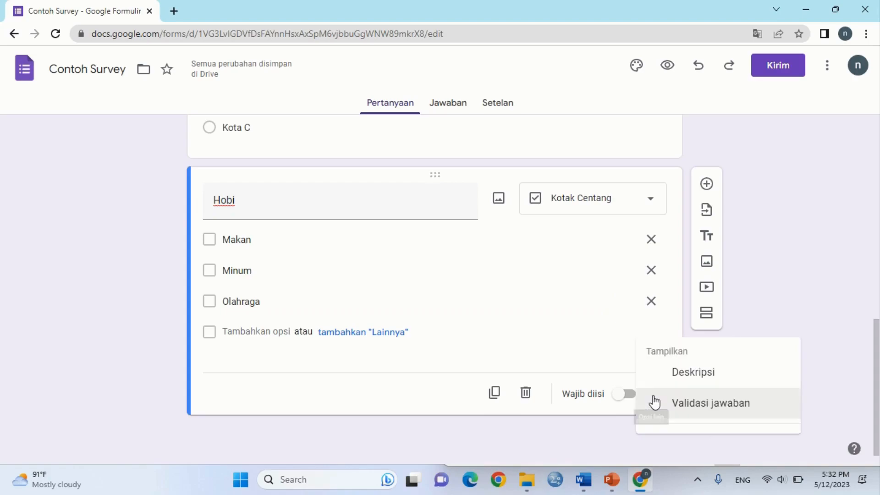
left_click(707, 362)
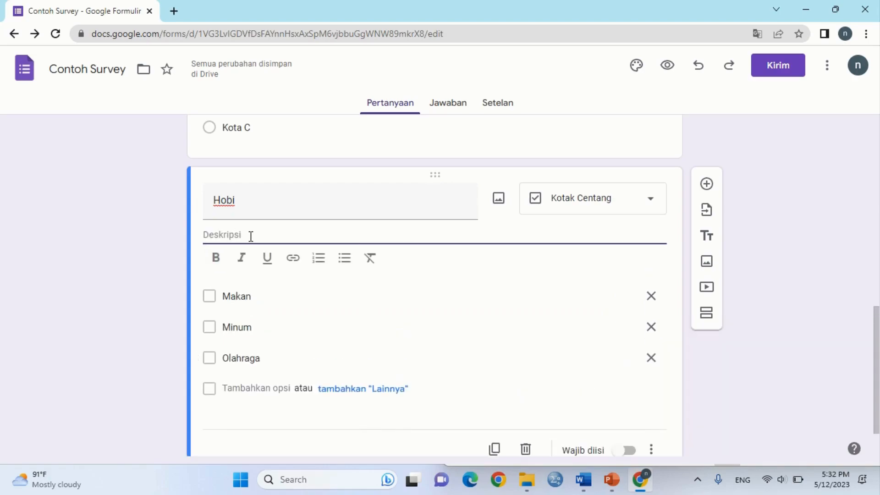
type("Bo")
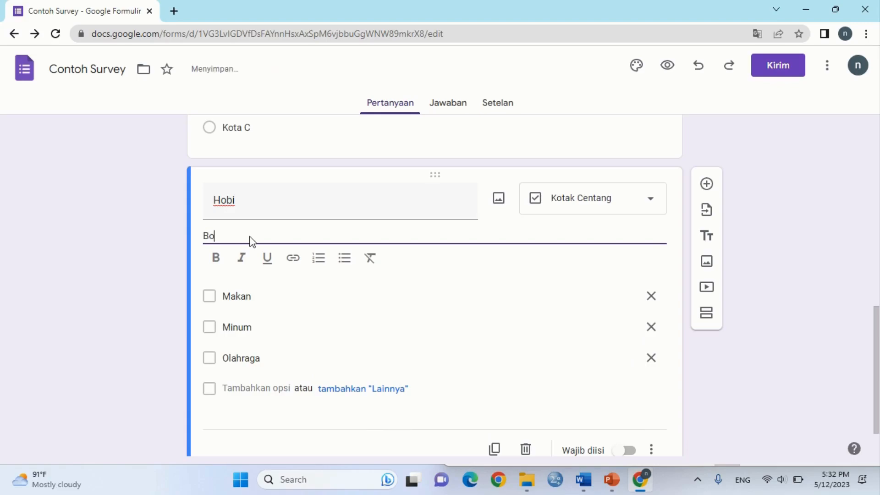
type("lih Pilih lebih dari ")
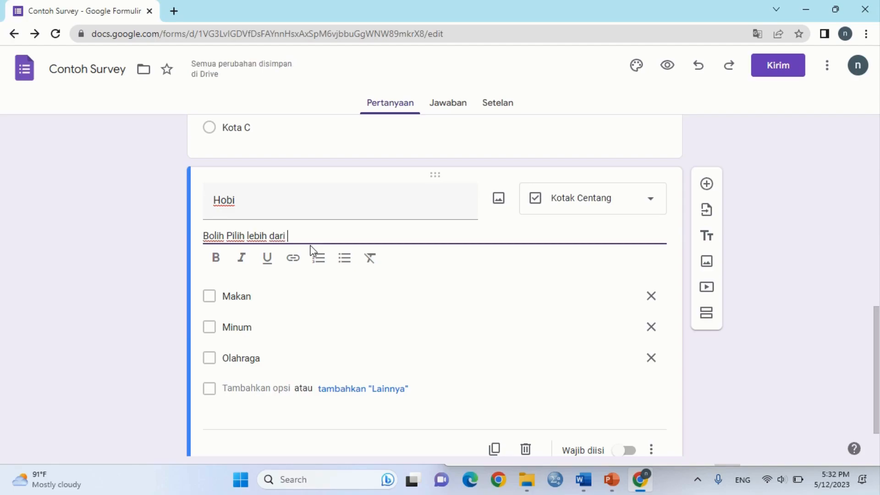
type("1 ja")
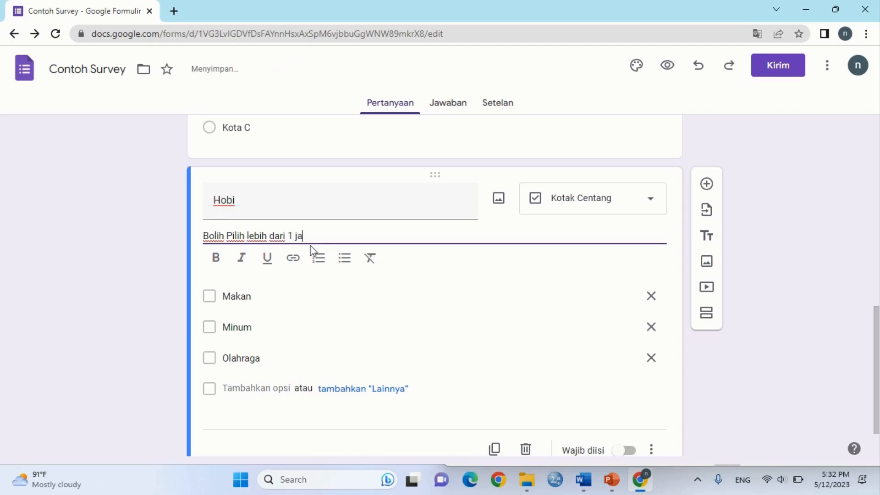
type("waban")
left_click_drag(879, 341, 879, 378)
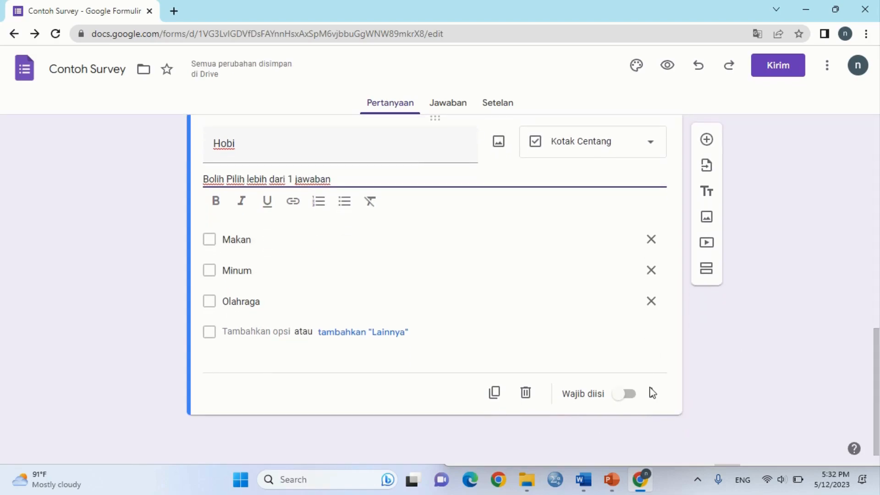
left_click(632, 394)
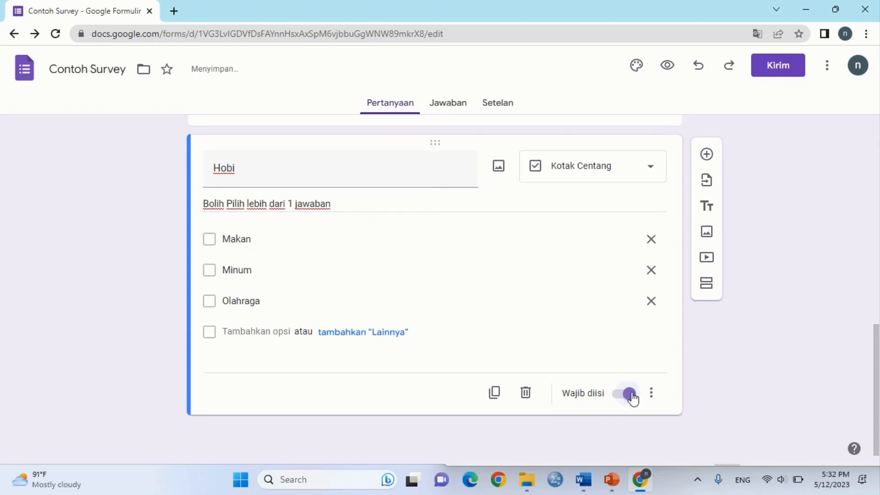
Add a new section after the Hobi question and title it "DATA PERSEPSI"
left_click_drag(879, 401, 879, 431)
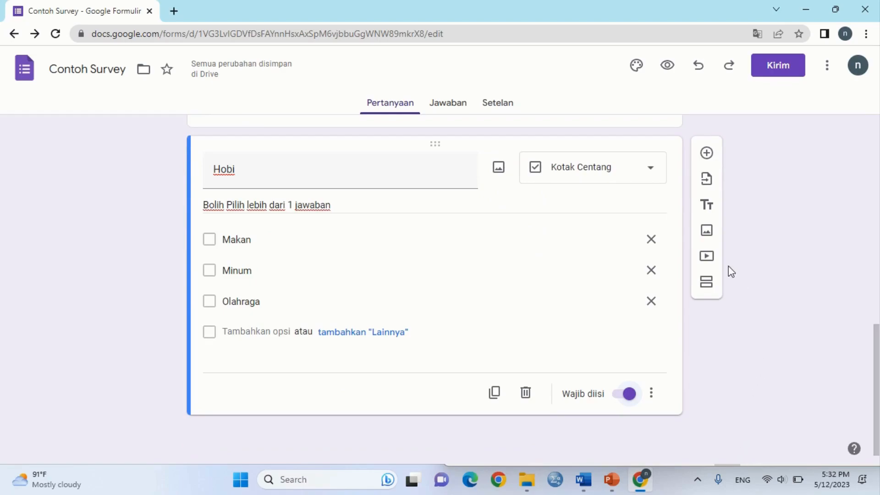
left_click(705, 288)
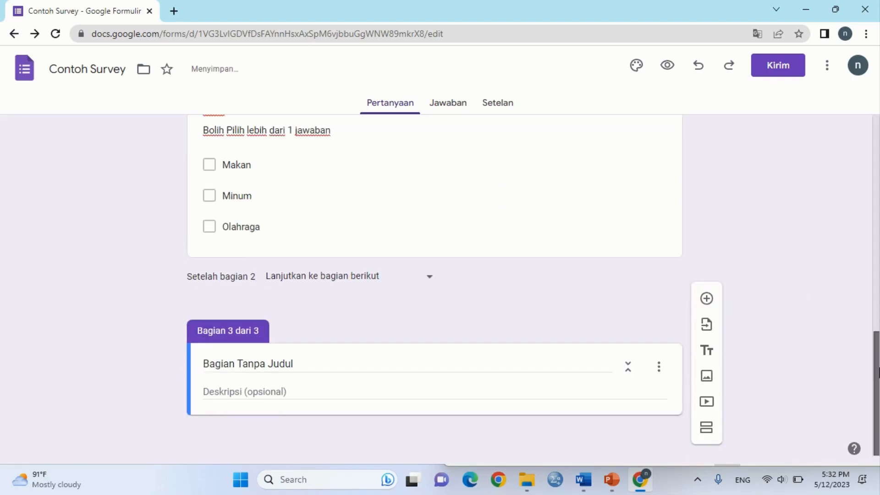
left_click_drag(297, 359, 207, 354)
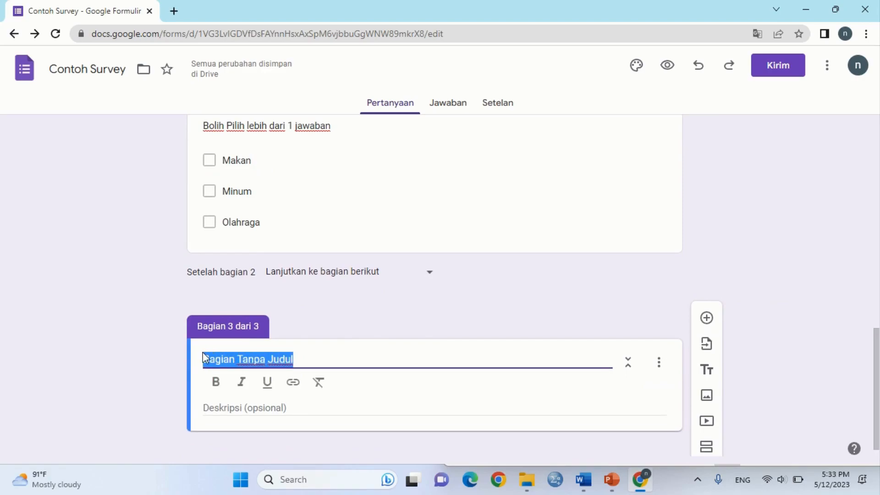
type("DATA ")
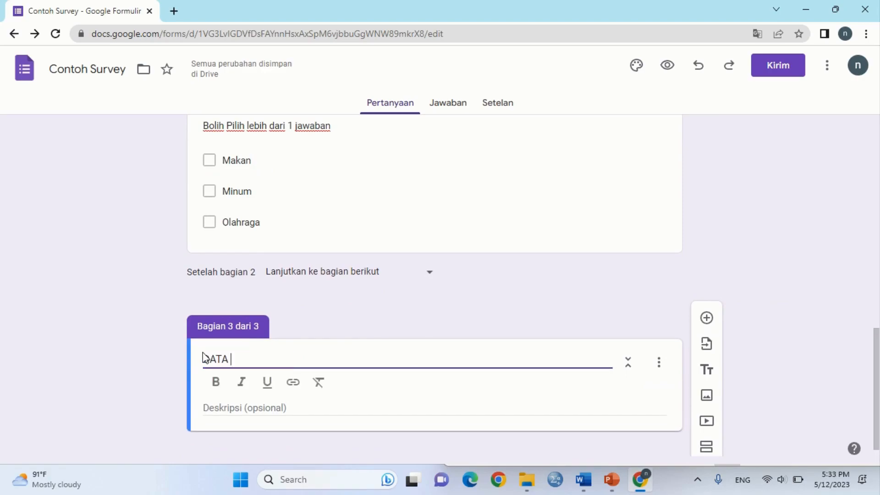
type("PERSE")
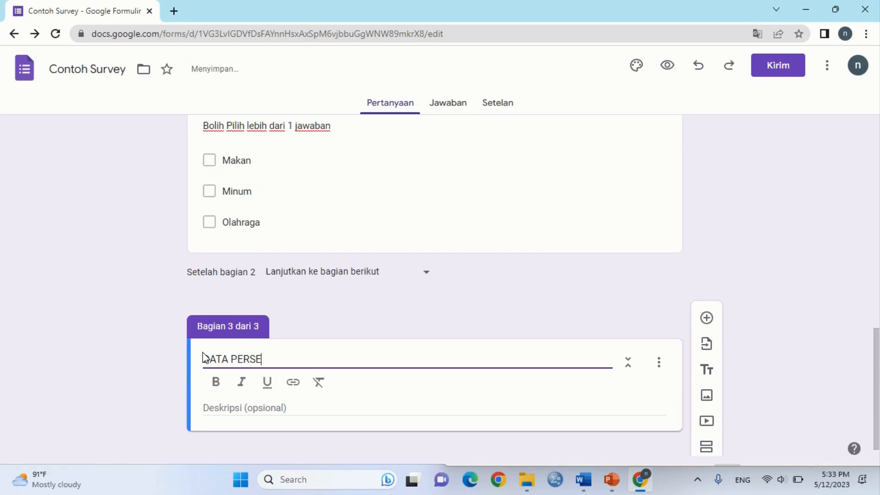
type("PSI")
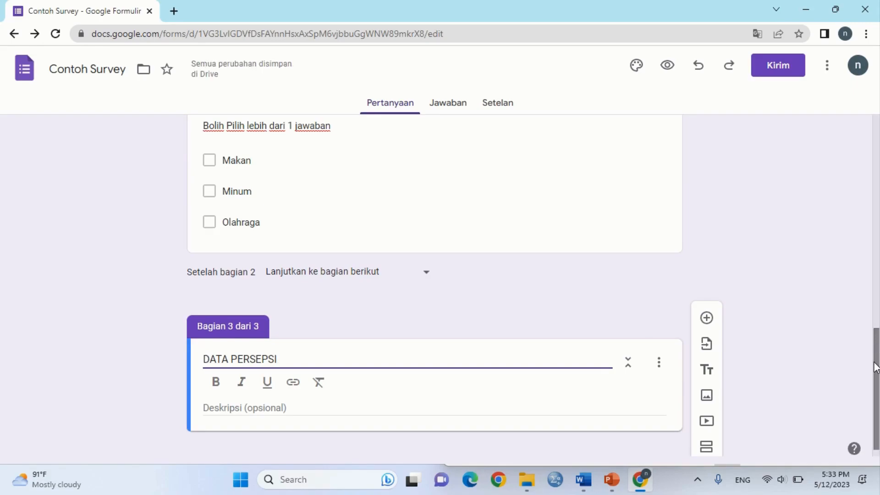
Add a question to the DATA PERSEPSI section and paste the copied list of perception questions as its title
scroll(878, 367, "down", 1)
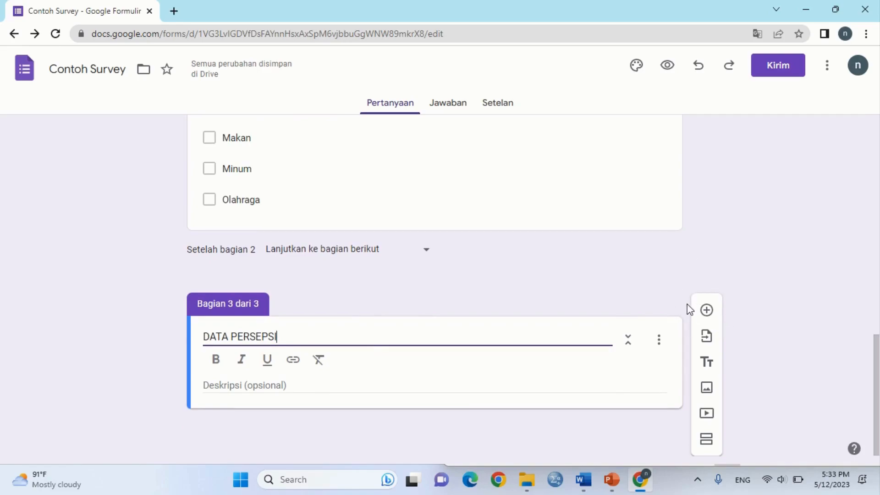
left_click(706, 311)
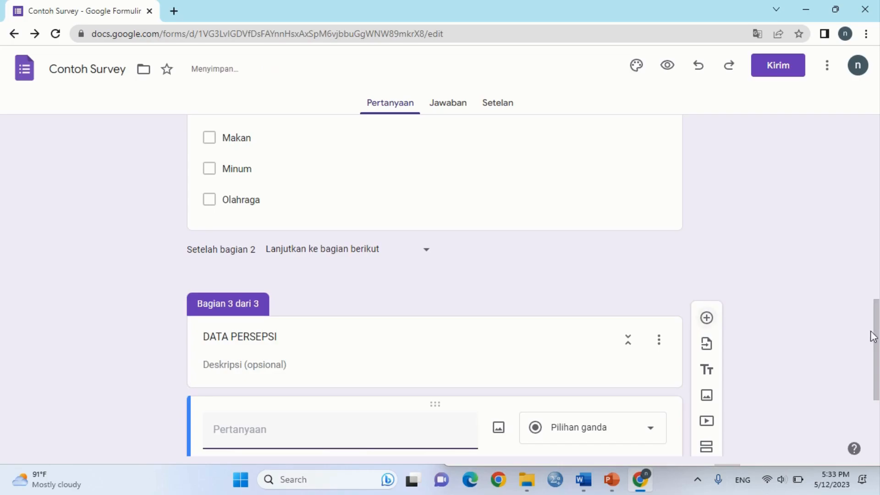
left_click_drag(871, 334, 878, 412)
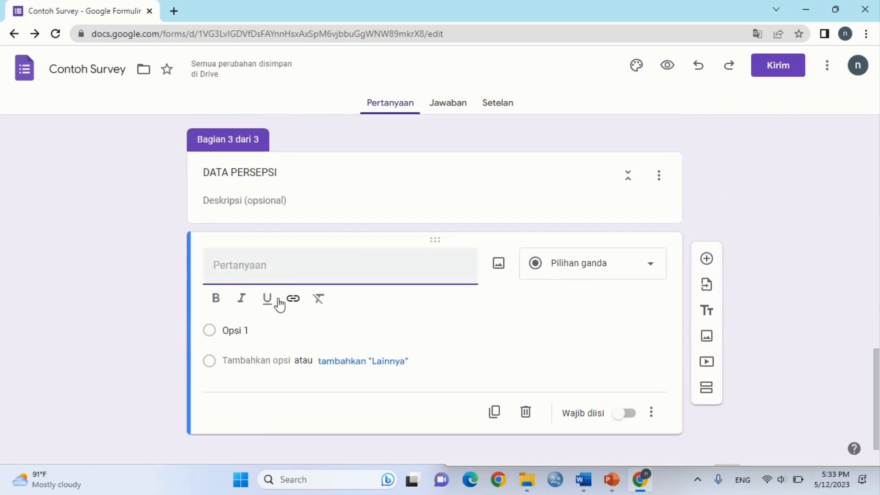
type("B")
key("BackSpace")
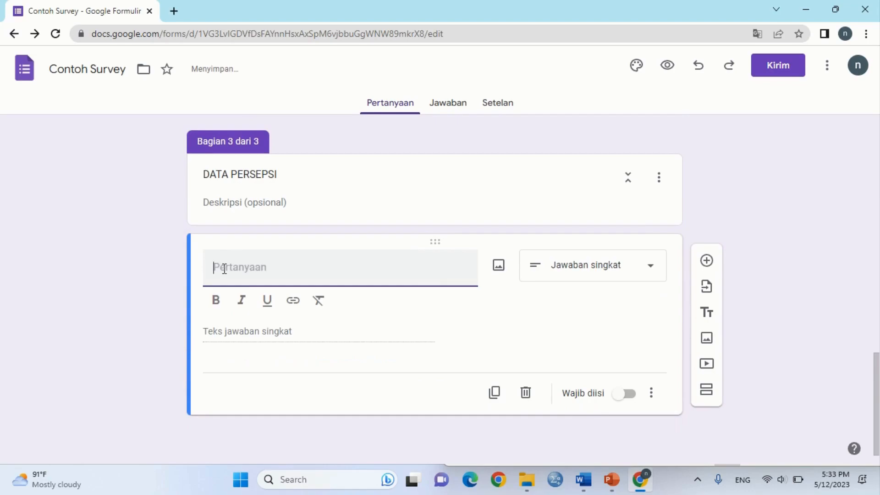
right_click(223, 268)
left_click(275, 142)
Remove the spacing between "1)" and "Bagaimana kedisiplinan" in the pasted question title
left_click(239, 274)
key("BackSpace")
key("BackSpace")
key("BackSpace")
key("BackSpace")
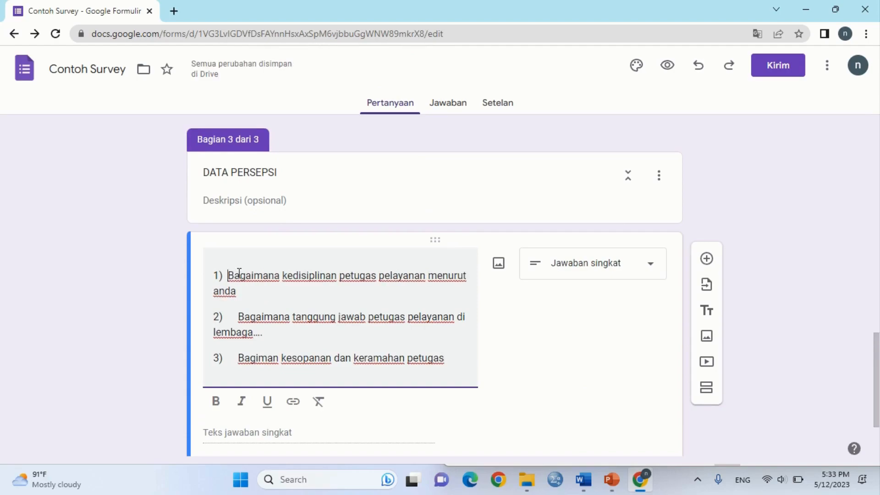
key("BackSpace")
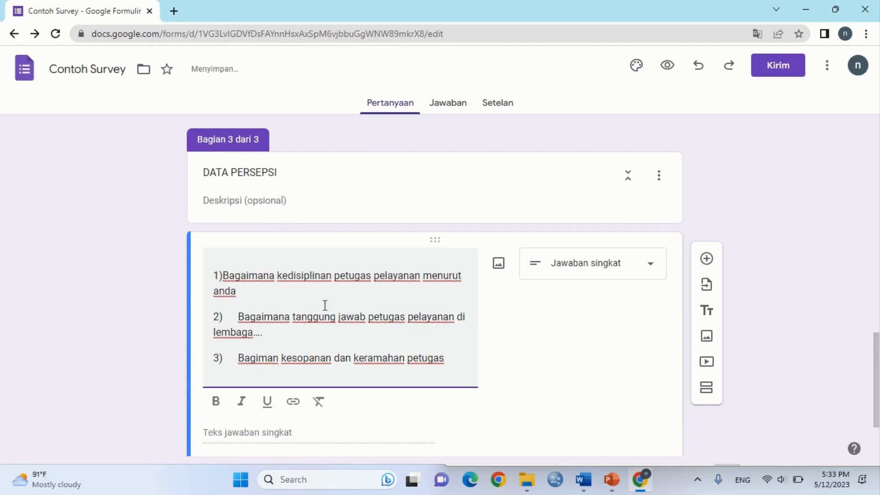
Copy the text of items 2 and 3 and delete both from the title, keeping only the kedisiplinan question
scroll(263, 320, "up", 3)
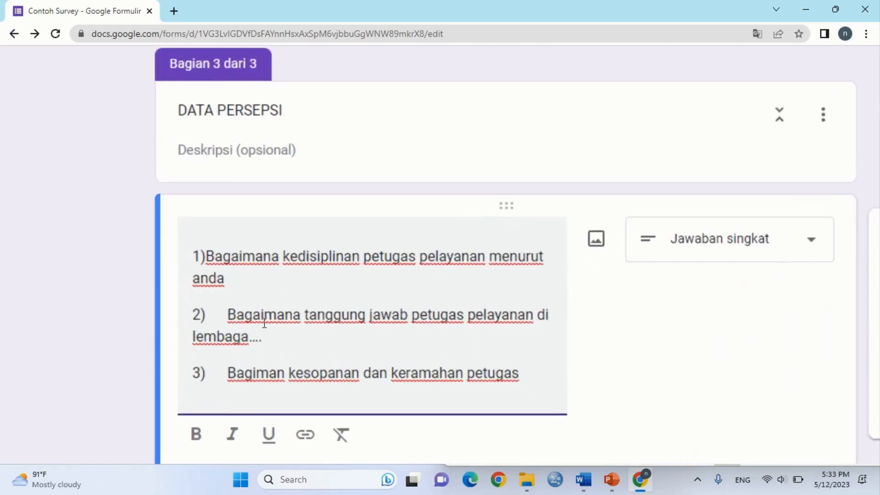
left_click_drag(524, 380, 229, 314)
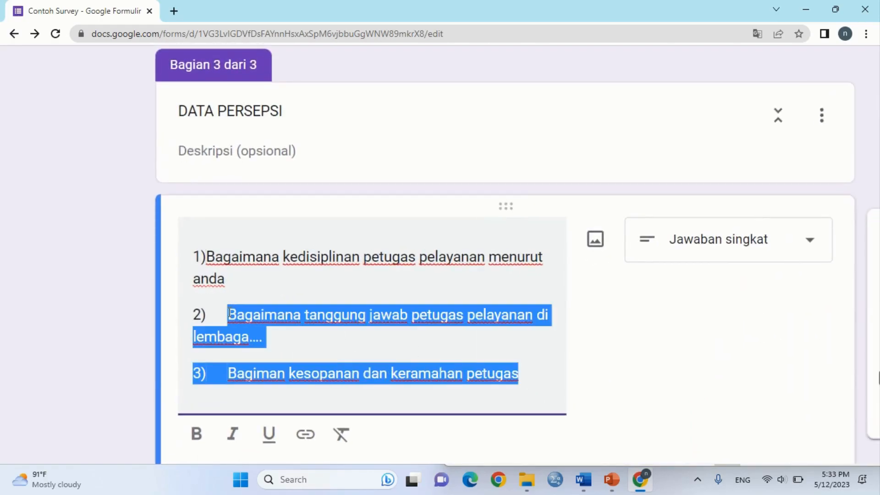
right_click(240, 316)
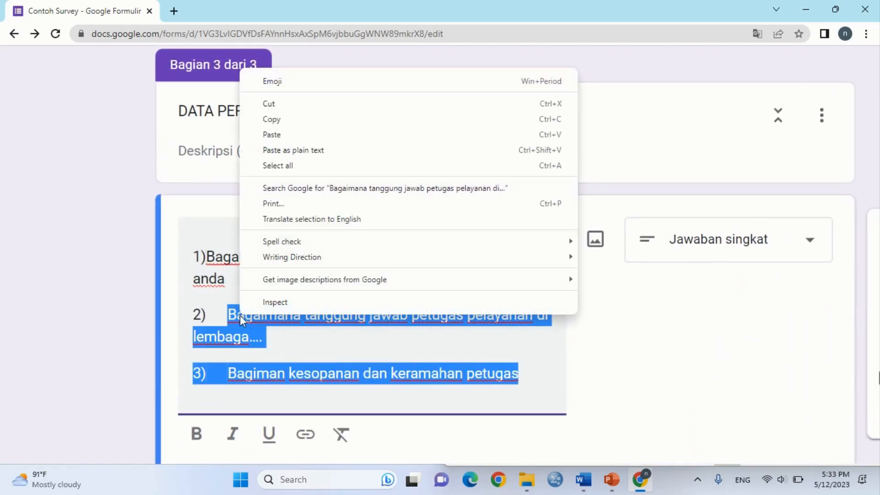
left_click(274, 120)
key("BackSpace")
key("BackSpace")
key("BackSpace")
key("BackSpace")
key("BackSpace")
key("BackSpace")
key("BackSpace")
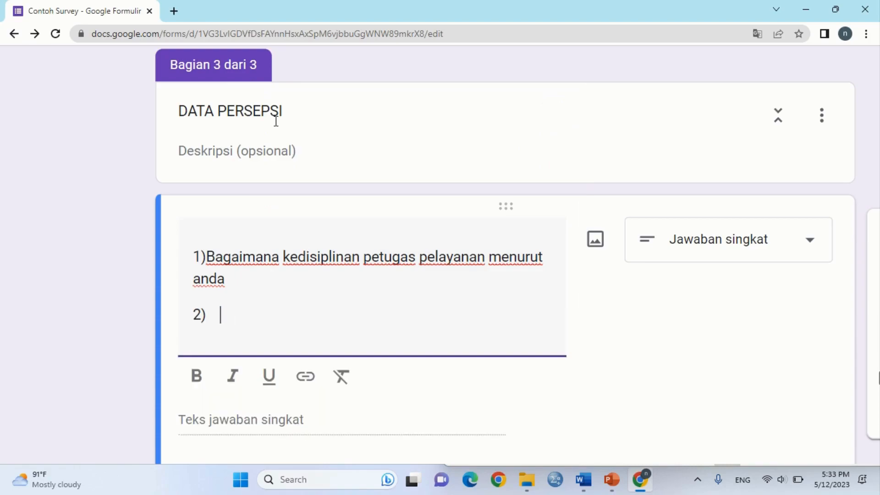
key("BackSpace")
key("BackSpace")
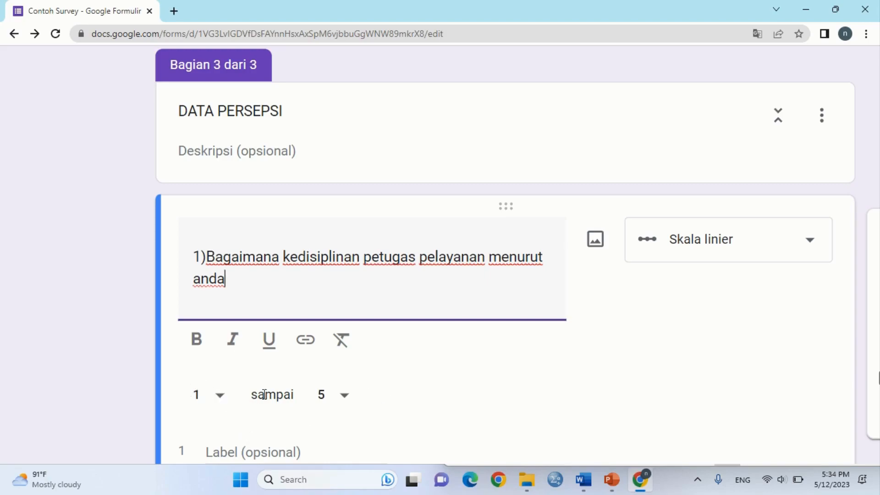
Label value 1 of the kedisiplinan question's linear scale "Tidak Sopan"
left_click(224, 451)
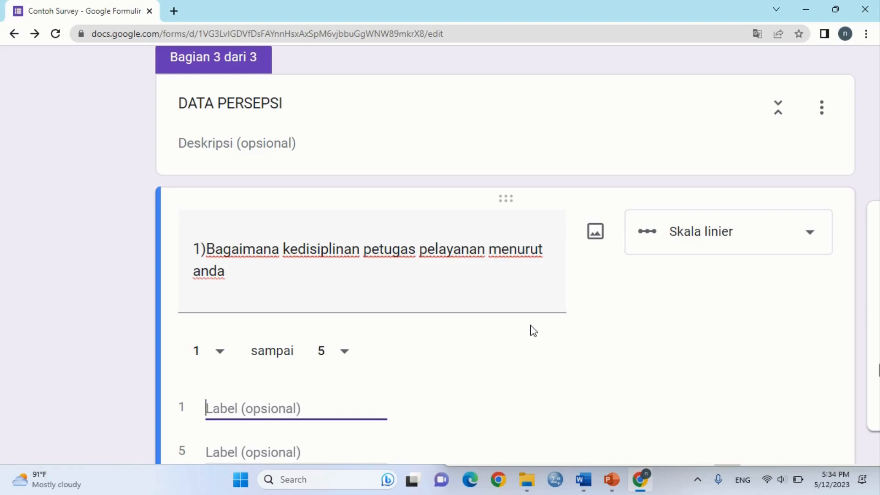
type("Y")
key("BackSpace")
type("=1")
key("BackSpace")
key("BackSpace")
type("Tid")
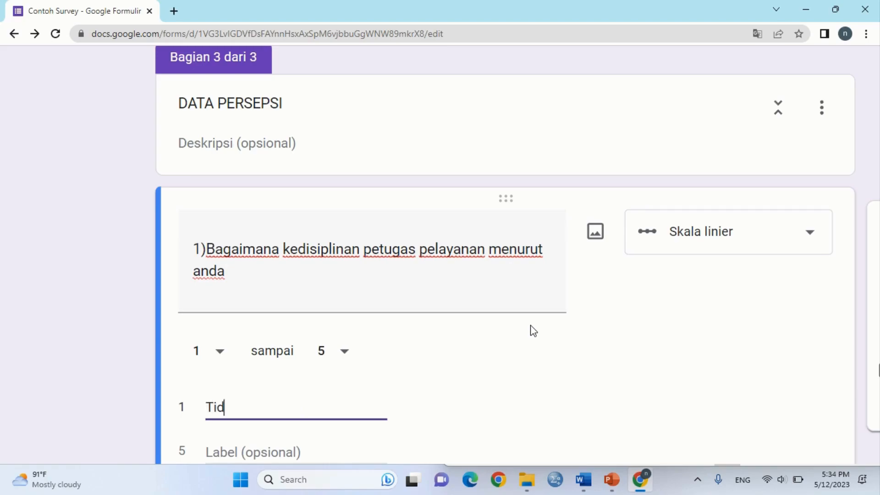
type("ak Sopan")
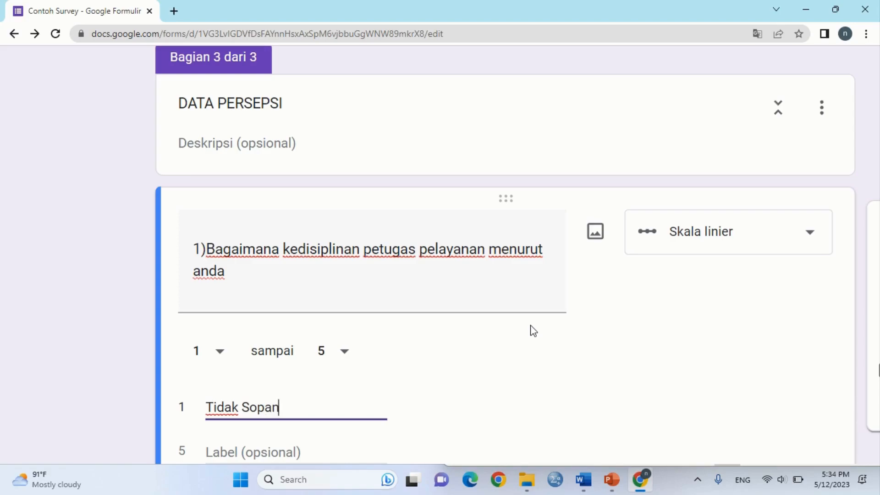
Label value 5 of the kedisiplinan question's linear scale "Sangat Sopan"
left_click(211, 448)
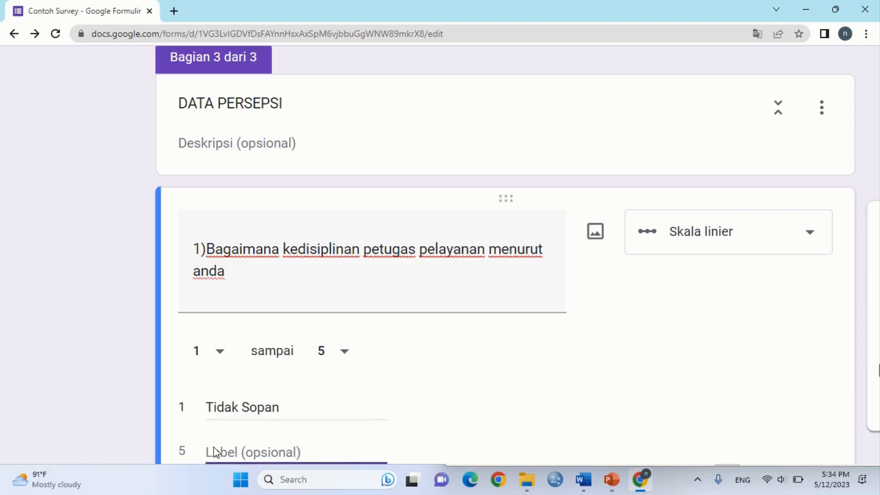
type("Sang")
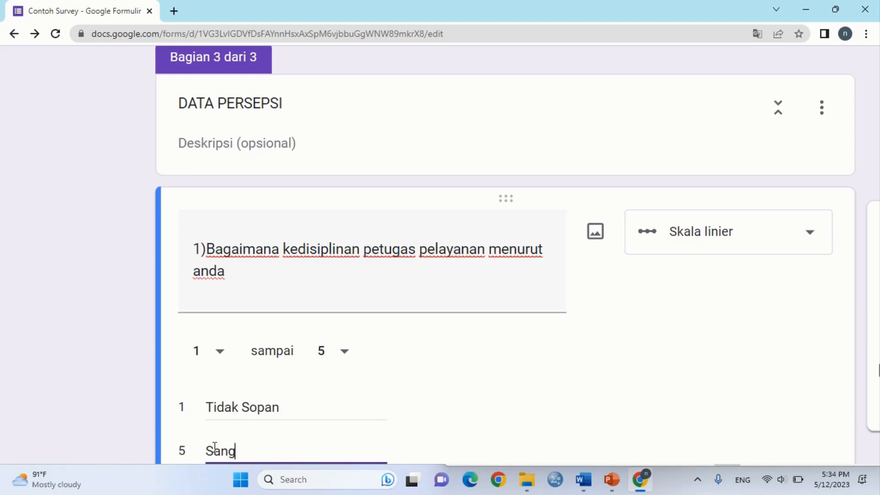
type("at Sopan")
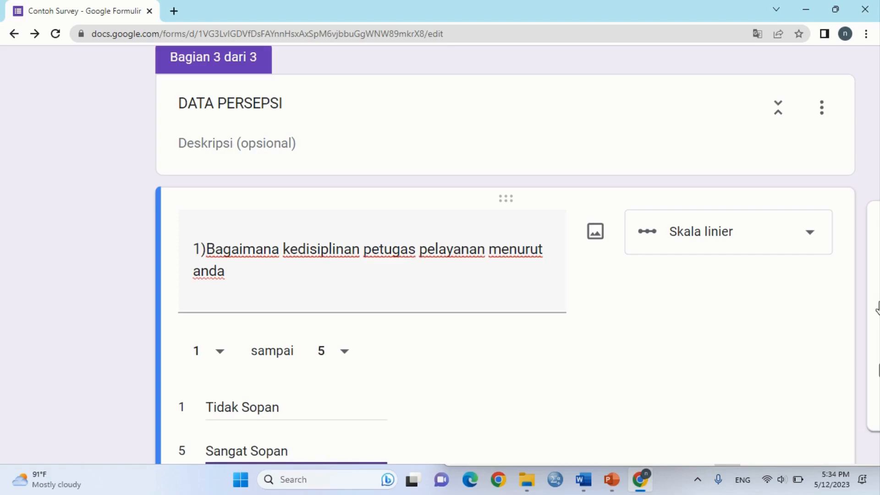
left_click(785, 356)
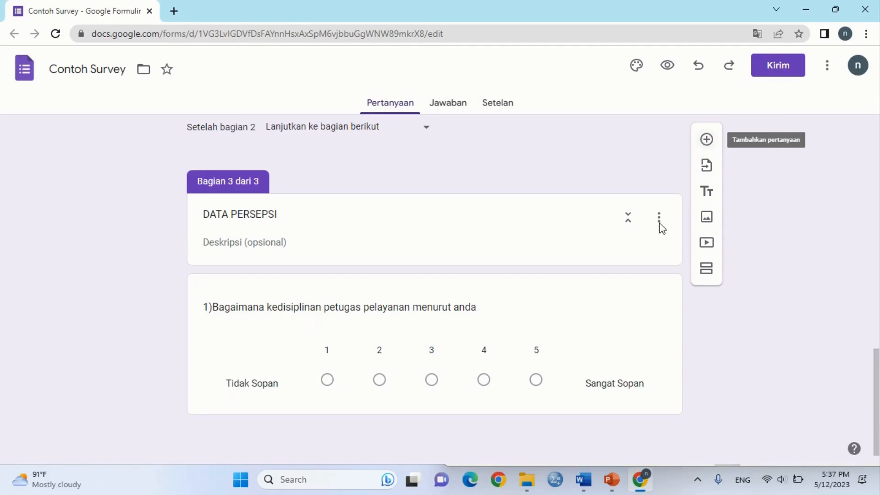
Duplicate the kedisiplinan question in the DATA PERSEPSI section
left_click(642, 352)
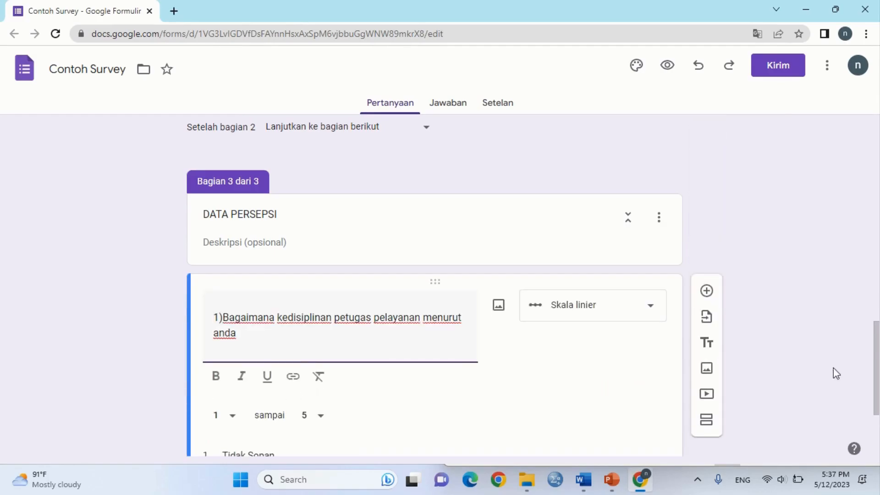
left_click(879, 426)
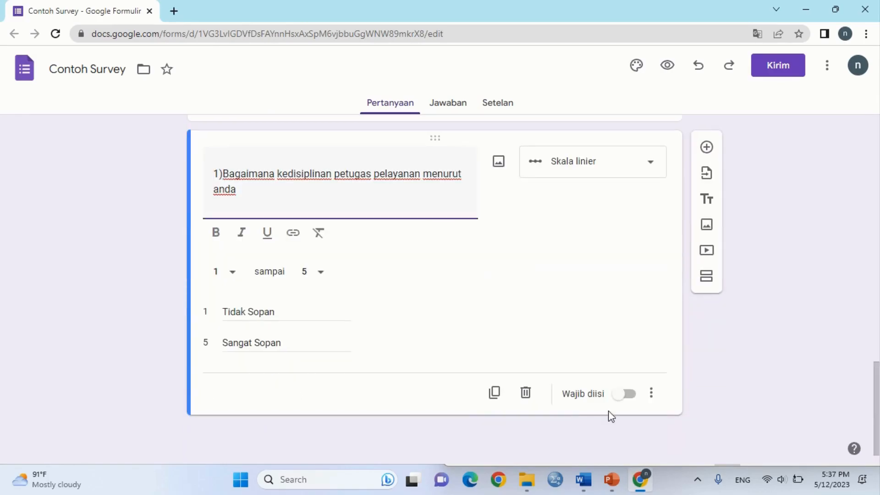
left_click(494, 393)
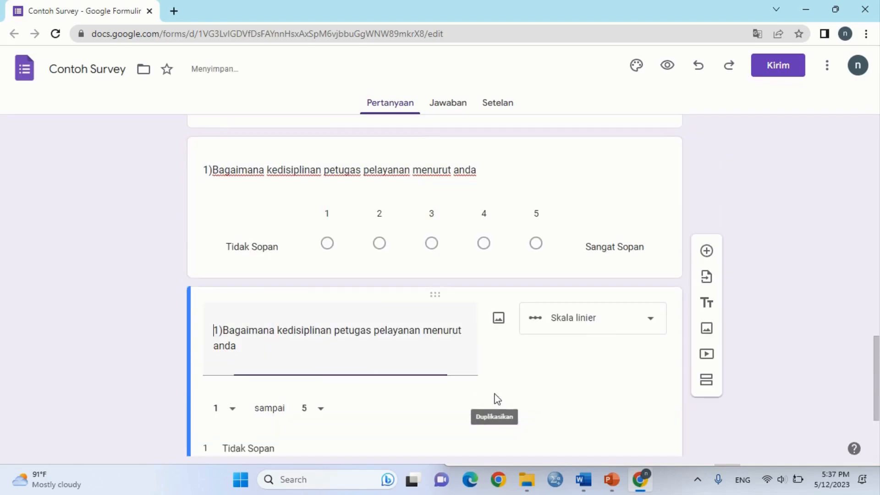
Replace the duplicated question's title with the copied text of items 2 and 3
left_click(878, 412)
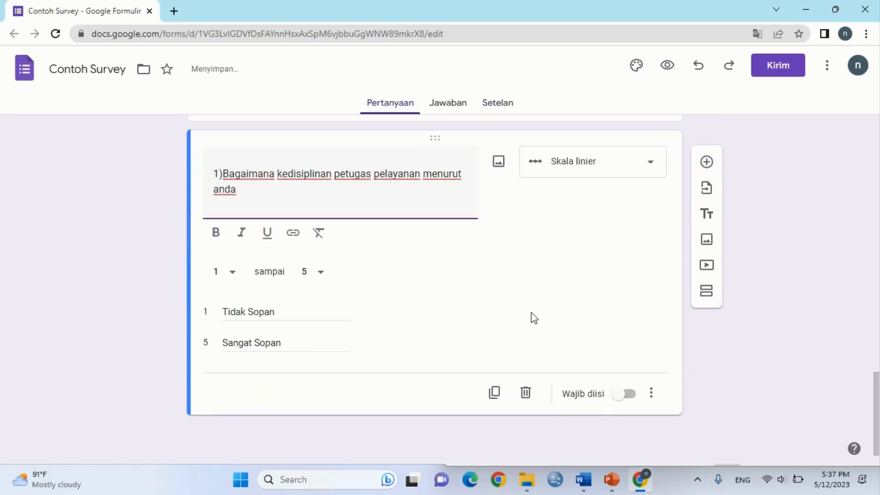
left_click_drag(260, 192, 211, 176)
right_click(230, 182)
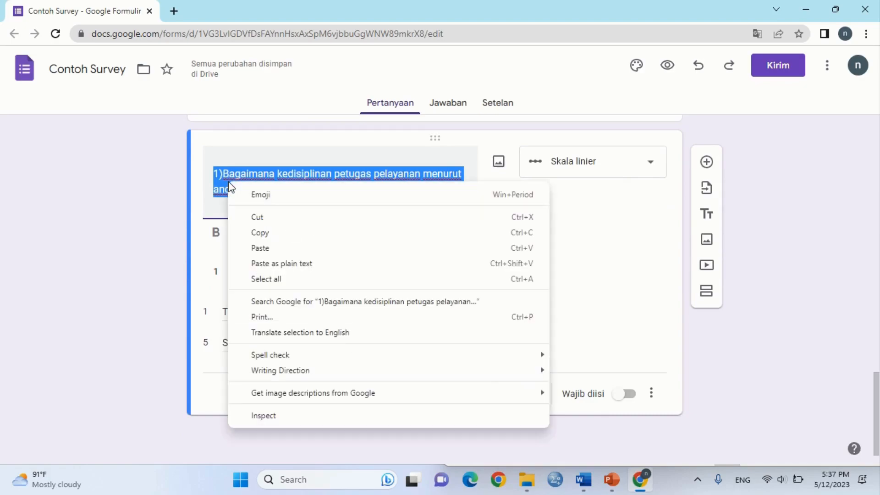
left_click(268, 248)
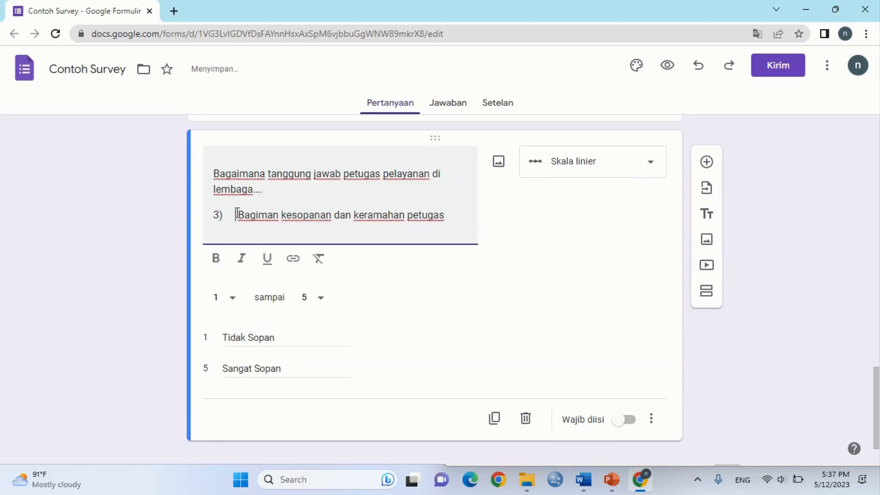
Copy the item 3 text about kesopanan dan keramahan and delete item 3 from the title, keeping only the tanggung jawab question
left_click_drag(237, 214, 454, 217)
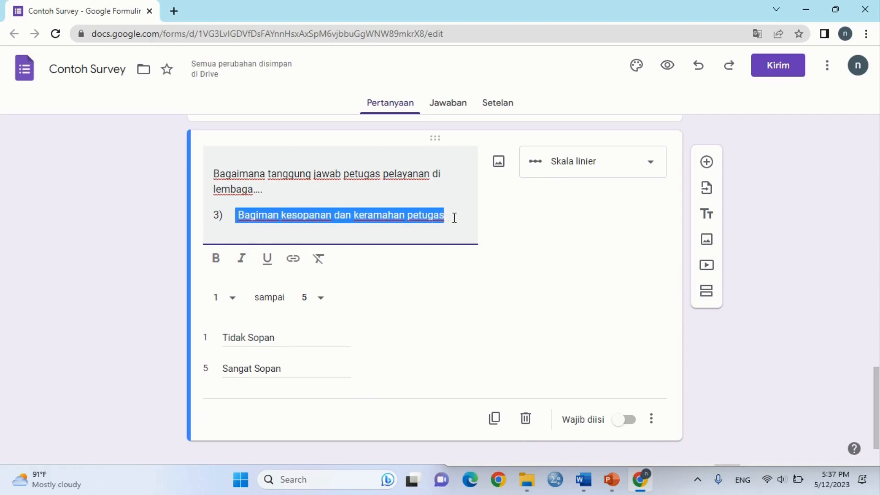
right_click(354, 214)
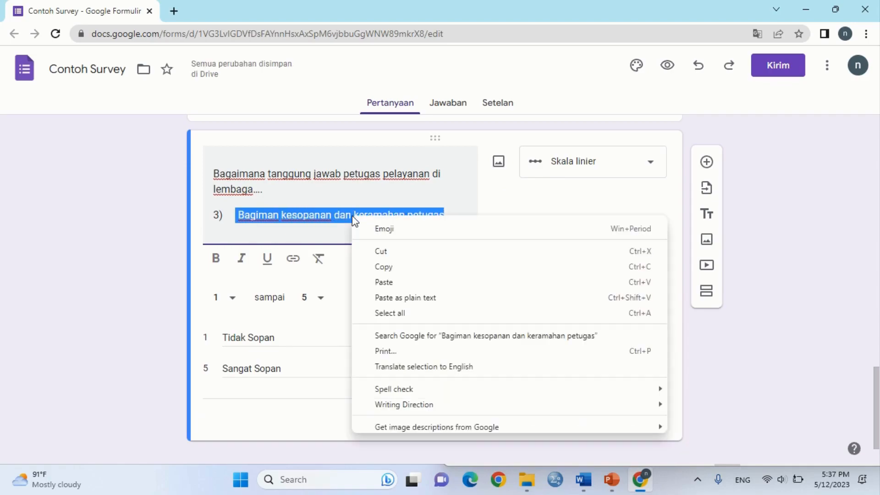
left_click(386, 268)
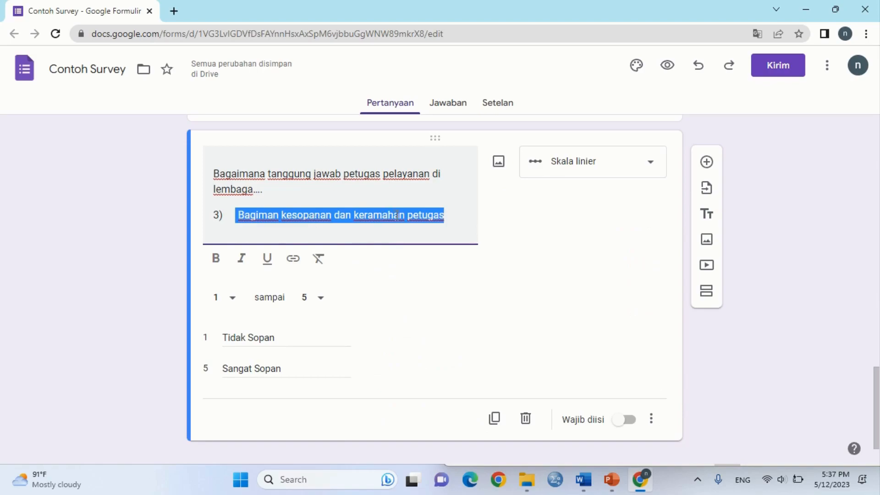
key("BackSpace")
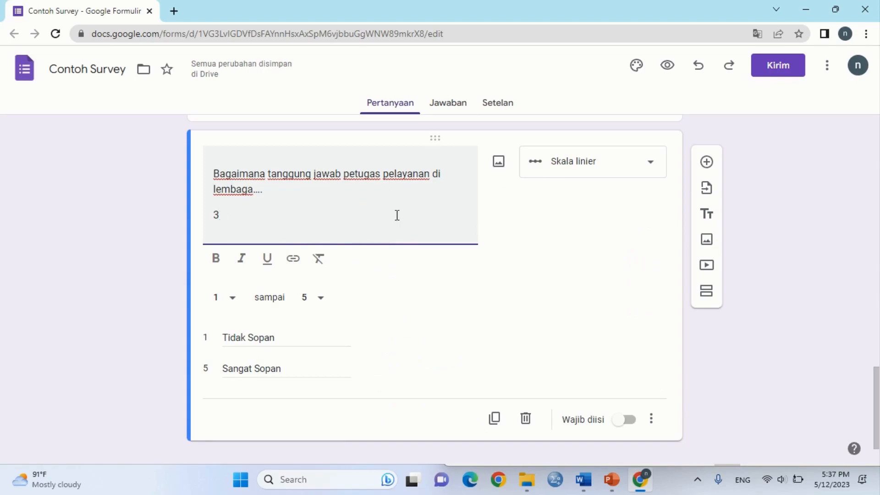
key("BackSpace")
key("BackSpace")
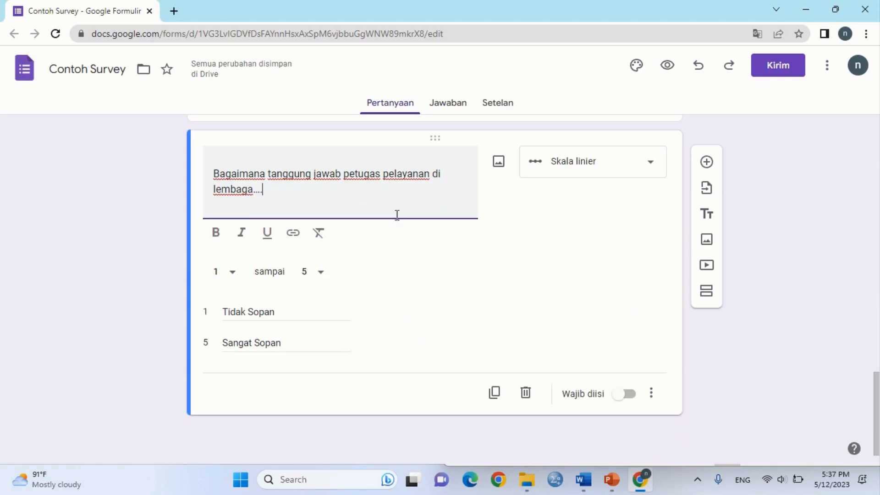
Number the tanggung jawab question "2." and label its scale ends "Tidak tanggung jawab" and "Sangat tanggung jawab"
left_click(213, 173)
type("2.")
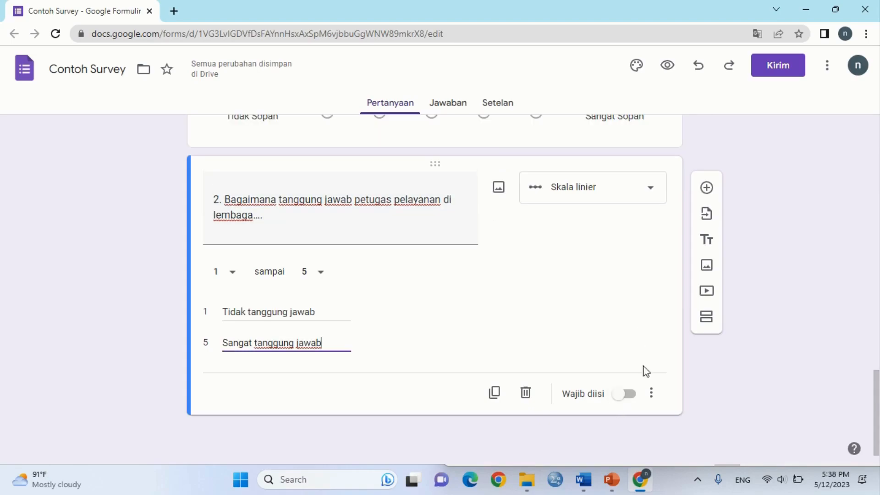
Make the tanggung jawab question required and give it the description "Mohon dijawab dengan sebenarnya"
left_click(632, 395)
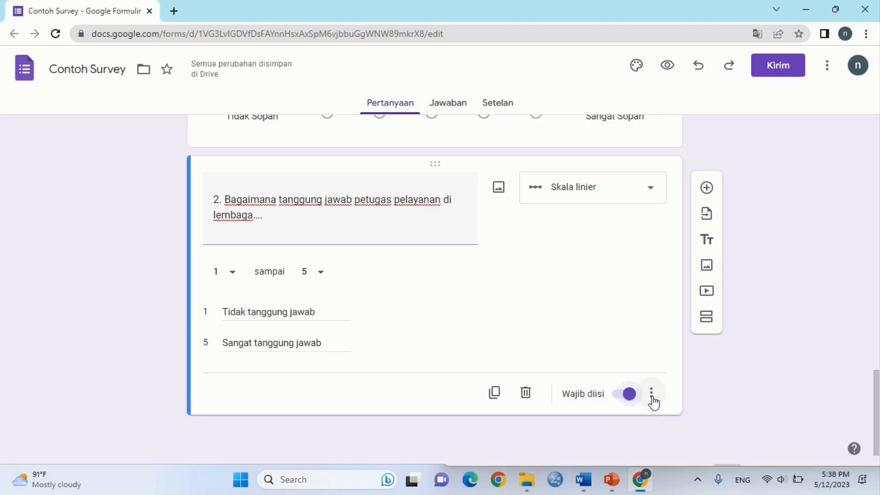
left_click(652, 395)
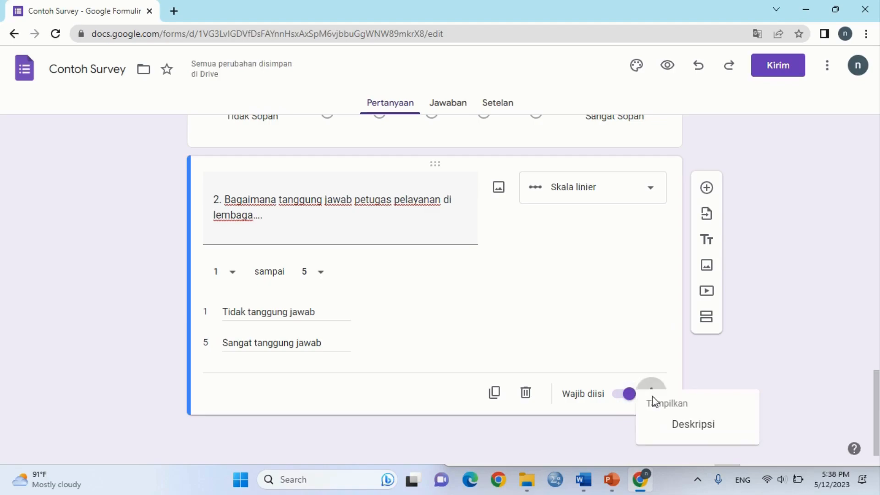
left_click(681, 428)
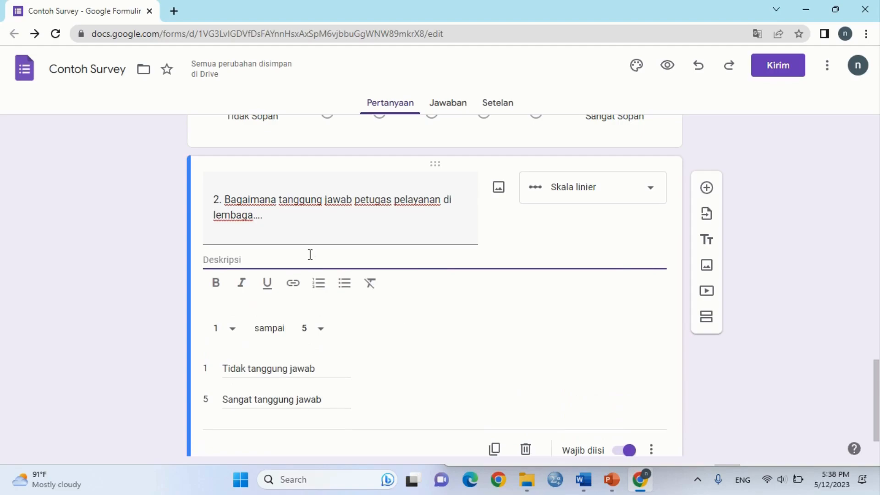
type("Mohon dijawa")
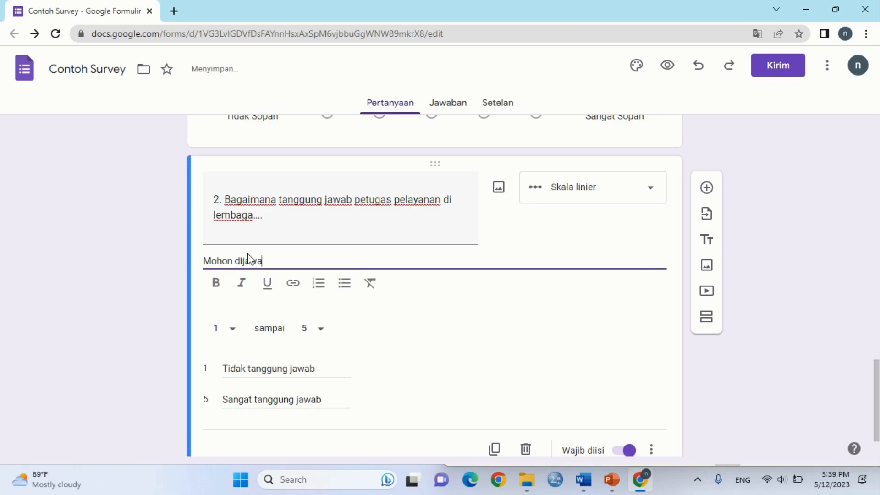
type("b dengan sebe")
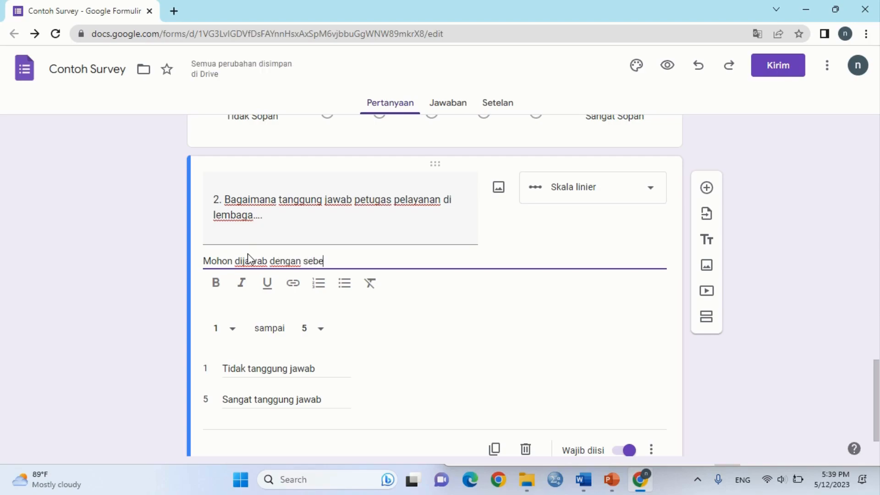
type("narnya")
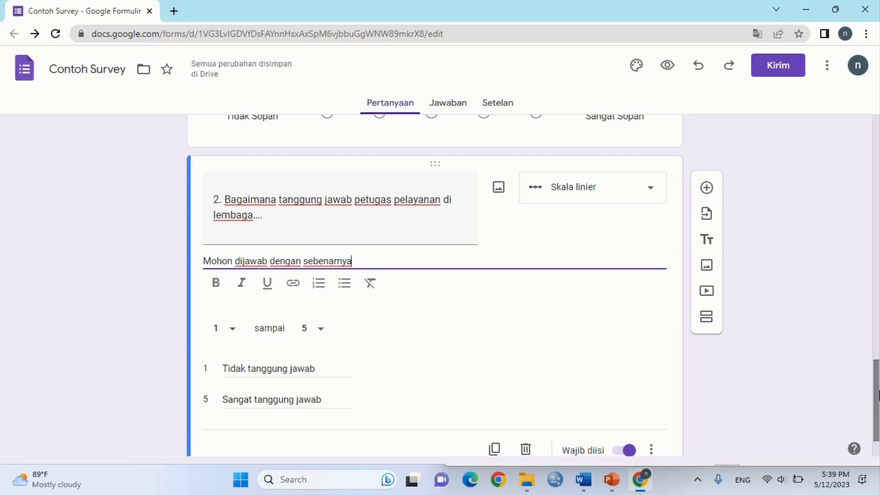
scroll(877, 395, "down", 1)
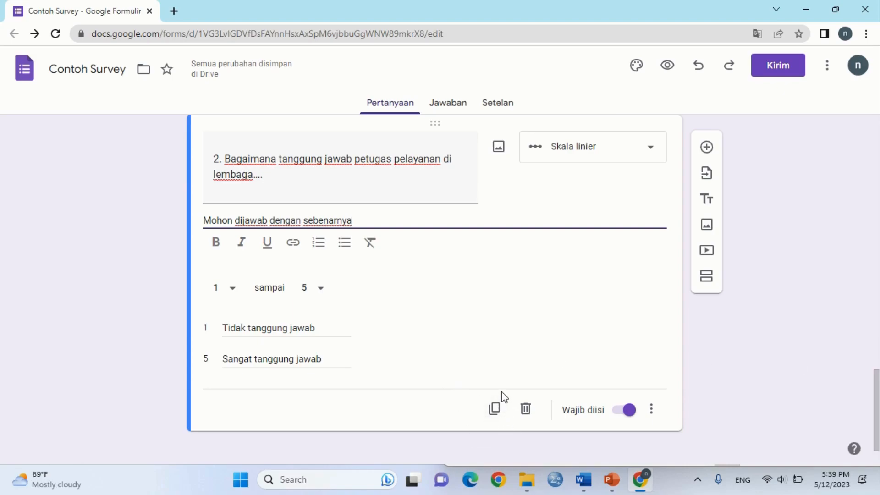
Add a question below the tanggung jawab question and paste the copied kesopanan dan keramahan text as its title
left_click(707, 147)
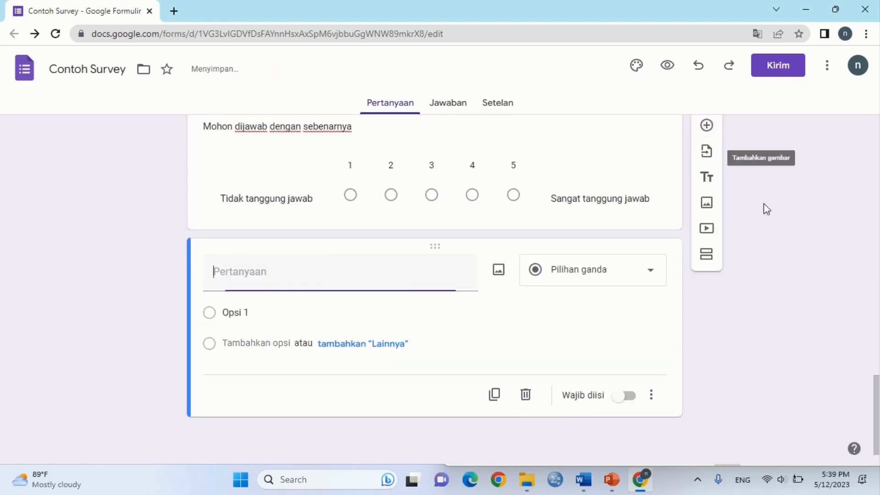
right_click(244, 280)
left_click(290, 156)
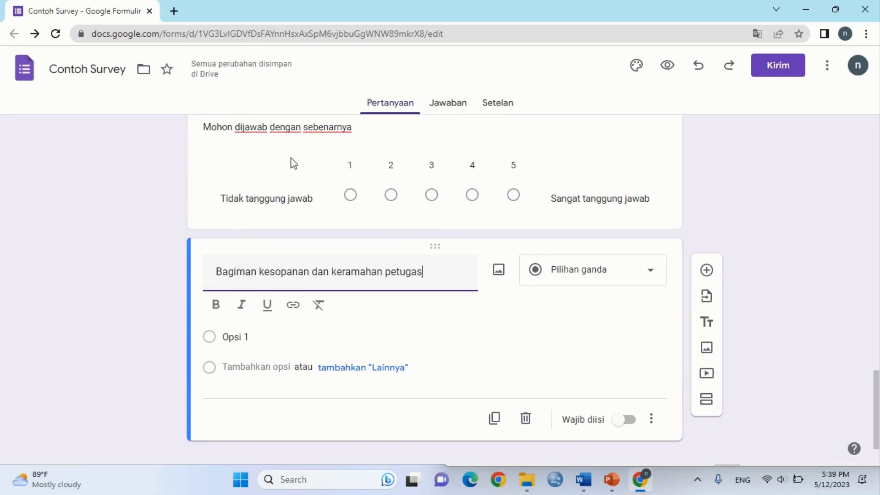
Change "Bagiman" to "Bagimana" in the new question's title and number it "3."
left_click(256, 272)
type("a")
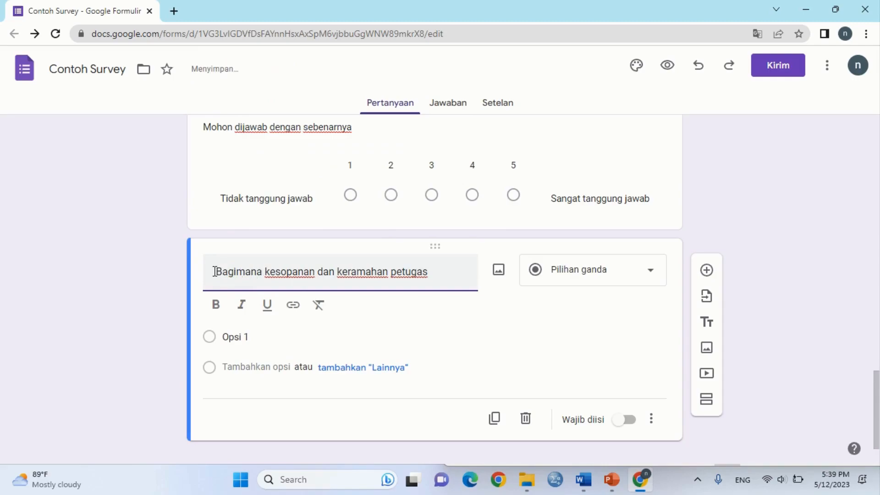
left_click(215, 271)
type("3")
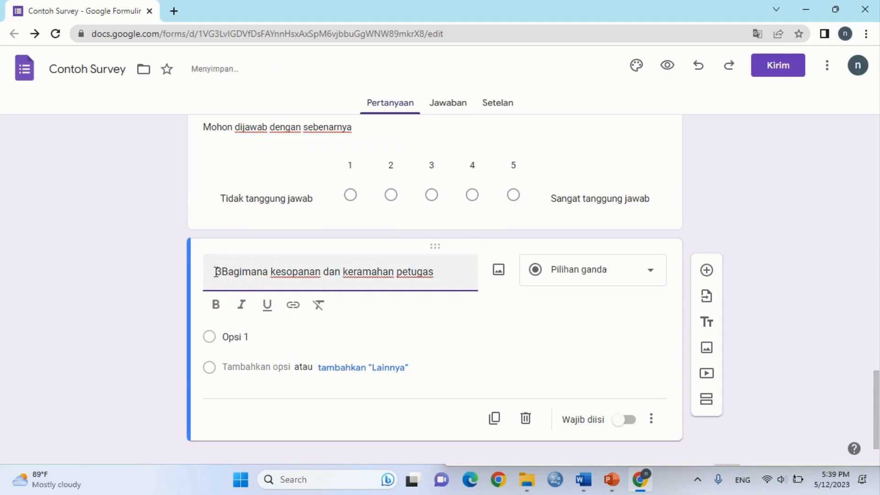
type(".")
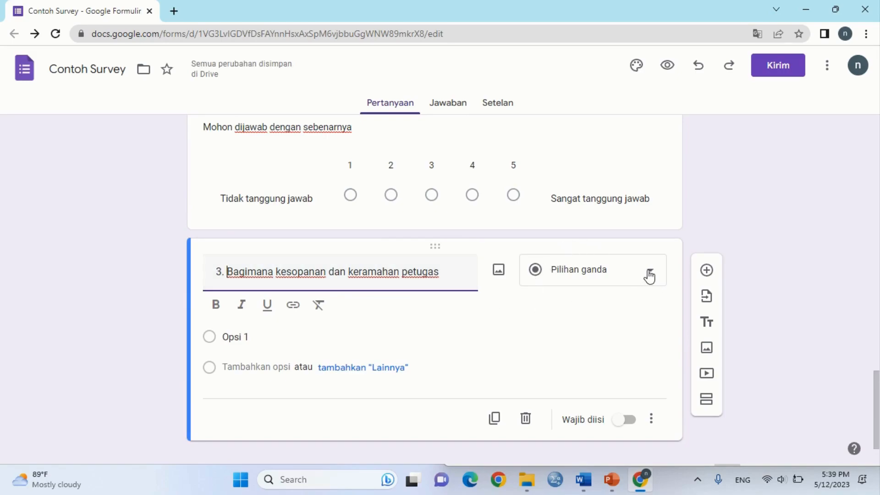
Set the type of question 3 to linear scale (Skala linier) and start editing the label of value 1
left_click(649, 275)
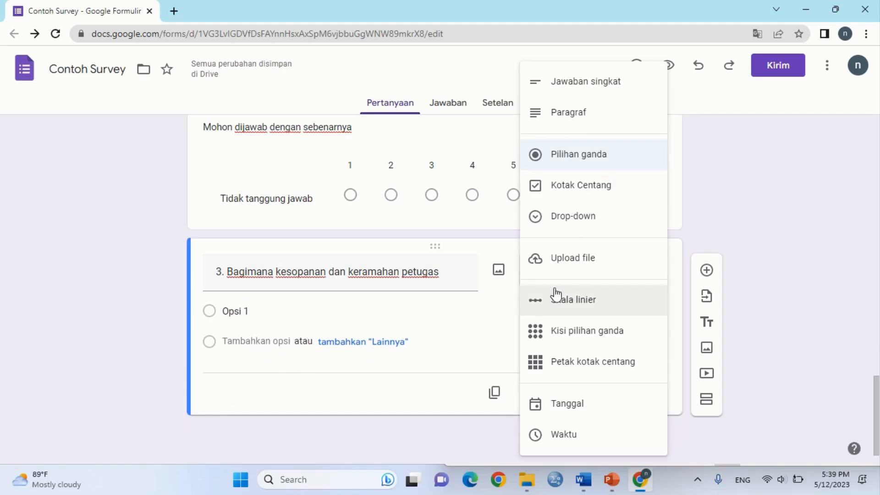
left_click(588, 302)
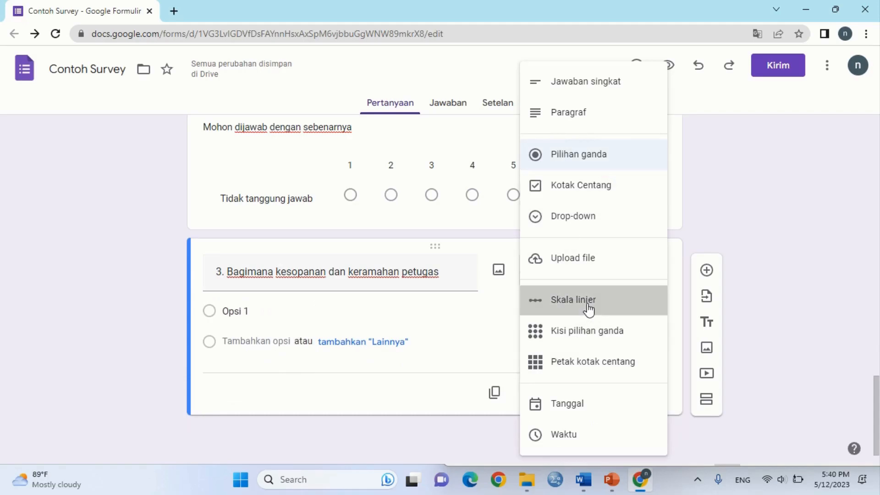
left_click(292, 363)
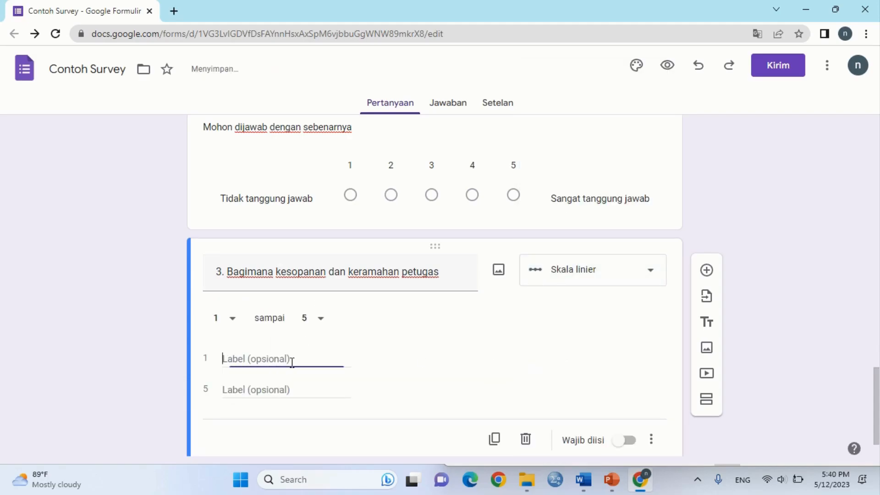
Open the form's responses view and switch accepting responses off and back on
left_click_drag(876, 388, 877, 158)
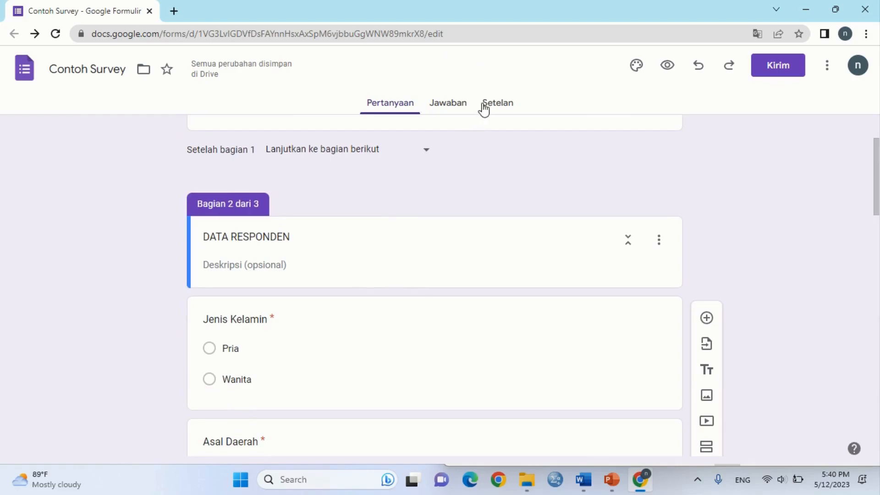
left_click(451, 105)
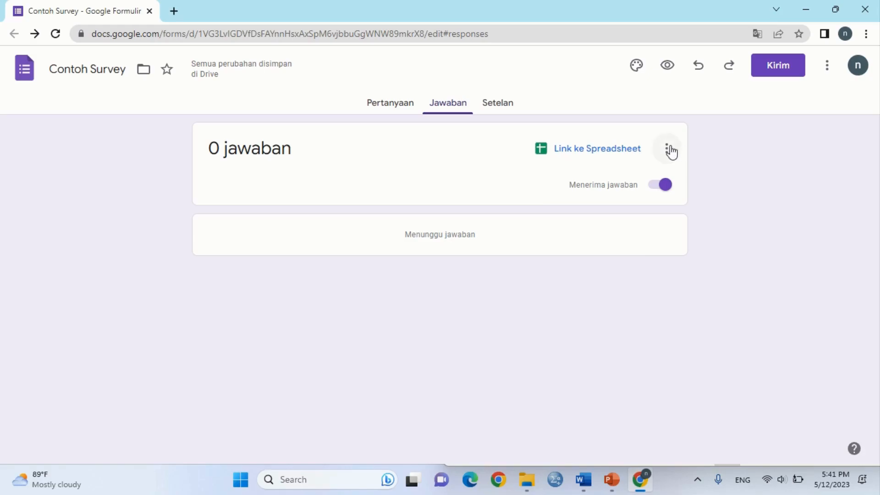
left_click(656, 186)
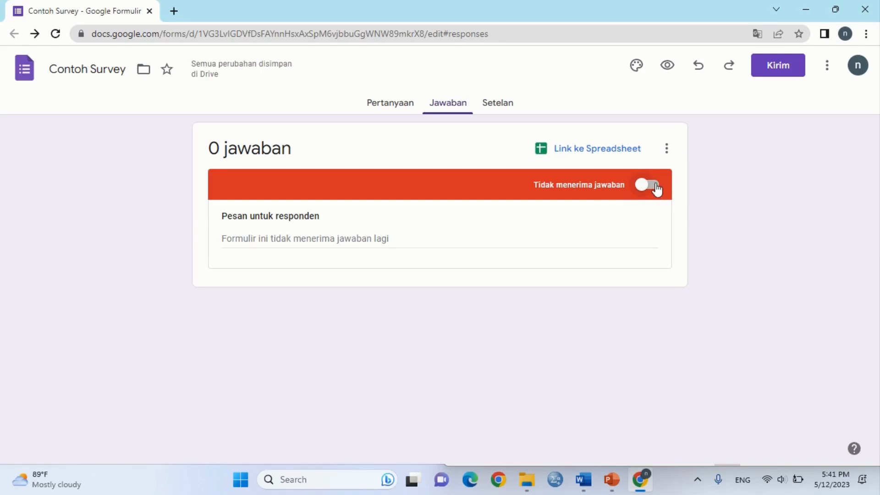
left_click(657, 187)
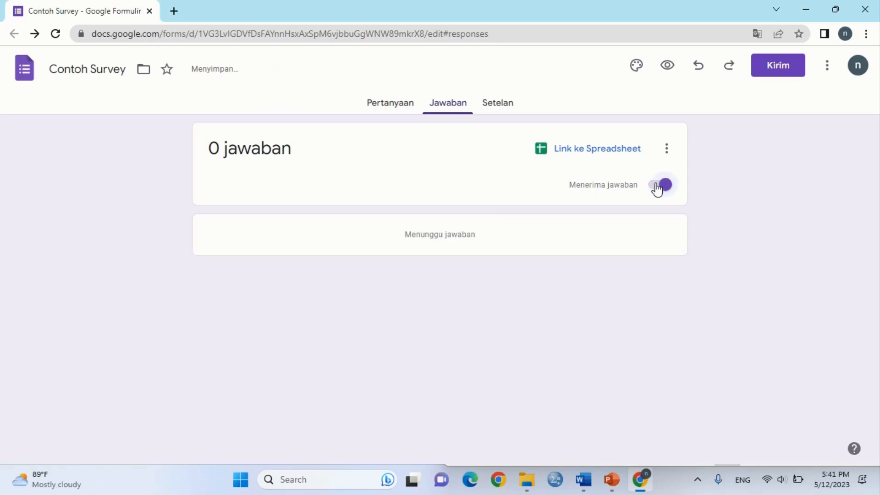
left_click(666, 150)
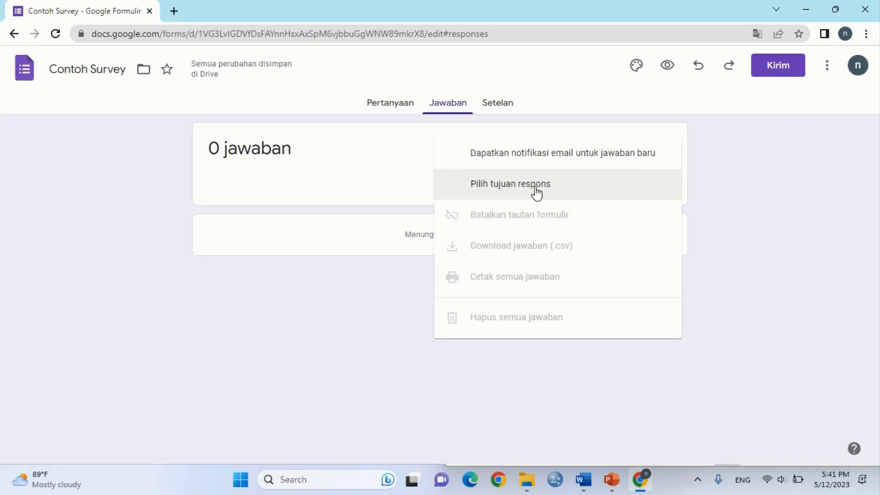
left_click(373, 178)
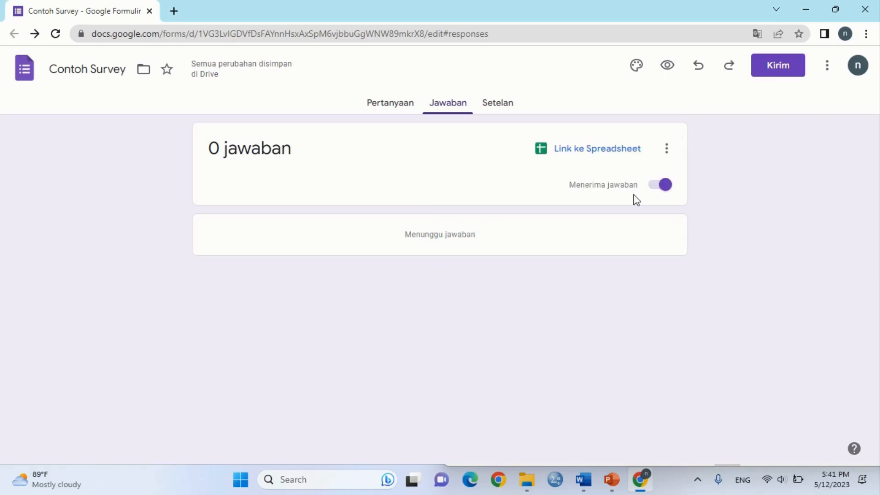
left_click(582, 151)
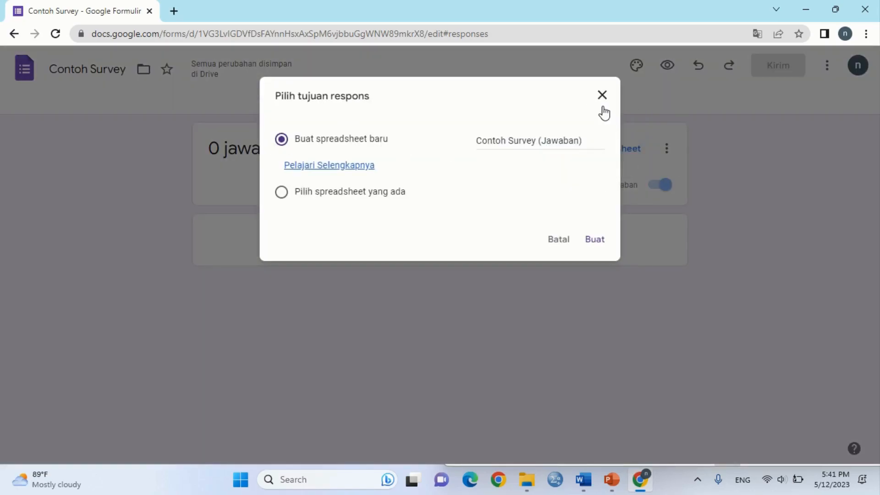
left_click(601, 96)
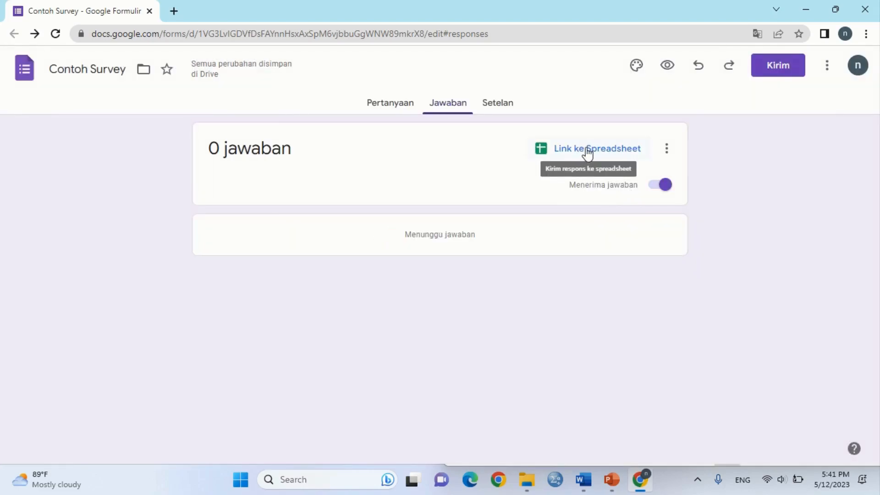
Link the form's responses to a new spreadsheet named "Contoh Survey (Jawaban)" and open Google Drive to check the files
left_click(587, 151)
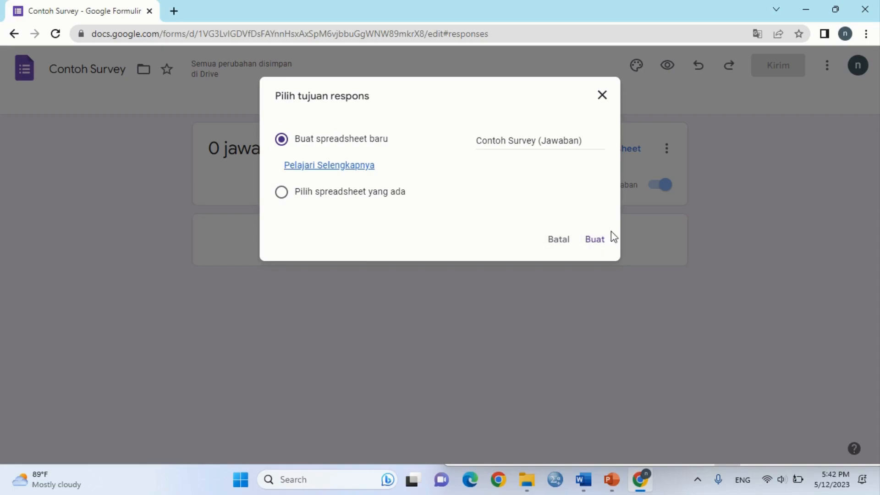
left_click(600, 239)
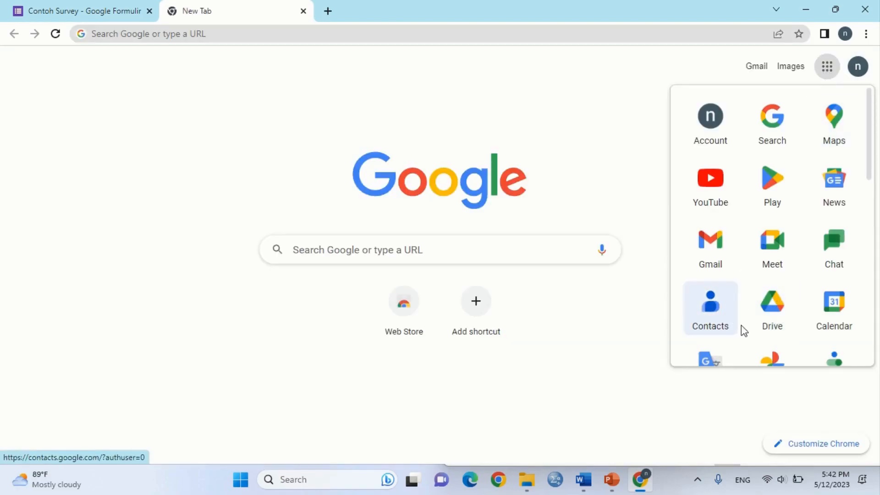
left_click(771, 315)
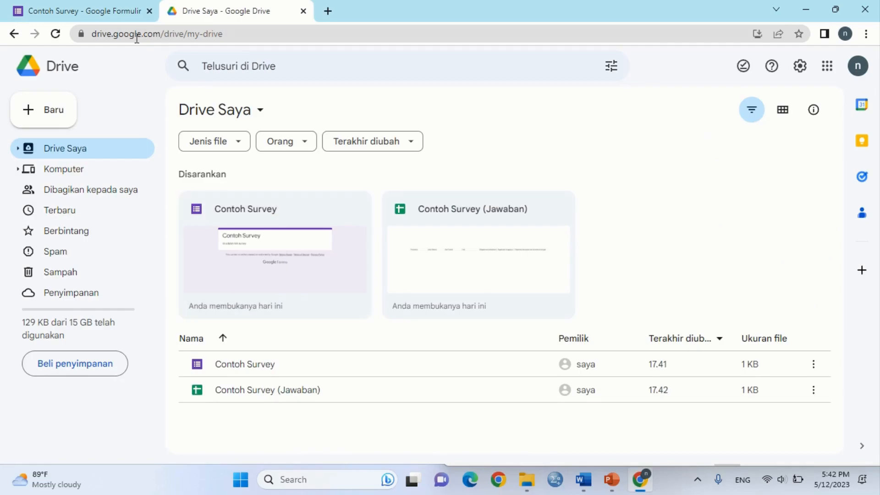
Return to the Contoh Survey form, open its settings and expand the Jawaban section to examine the response options
left_click(97, 10)
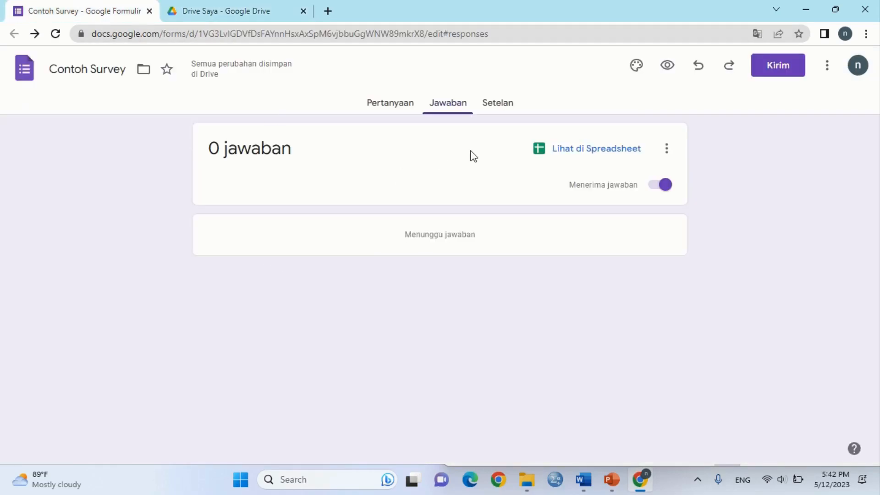
left_click(503, 110)
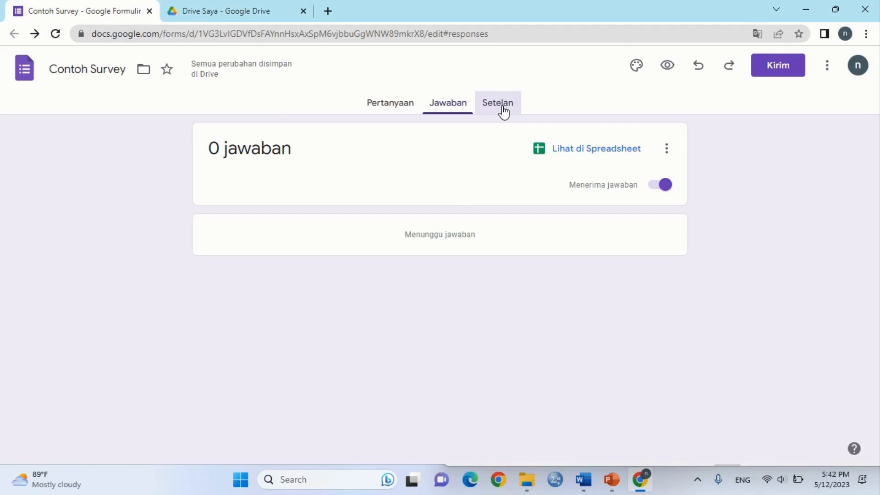
scroll(876, 236, "down", 1)
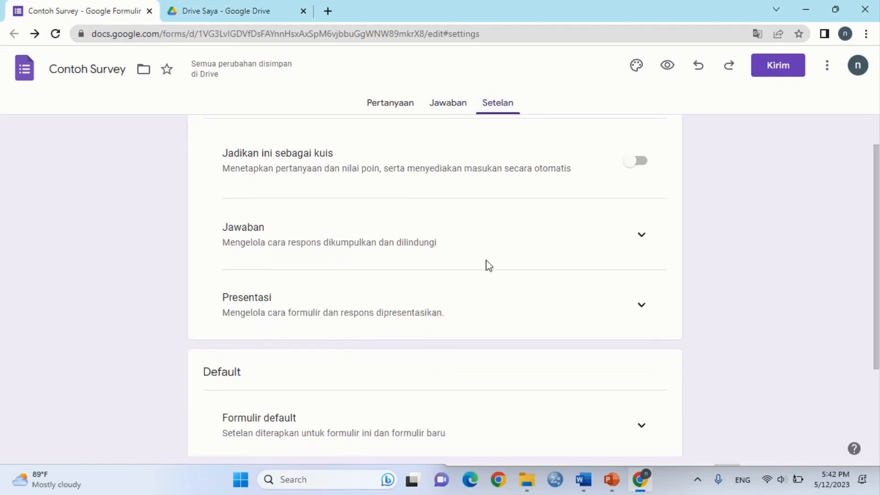
scroll(393, 180, "up", 1)
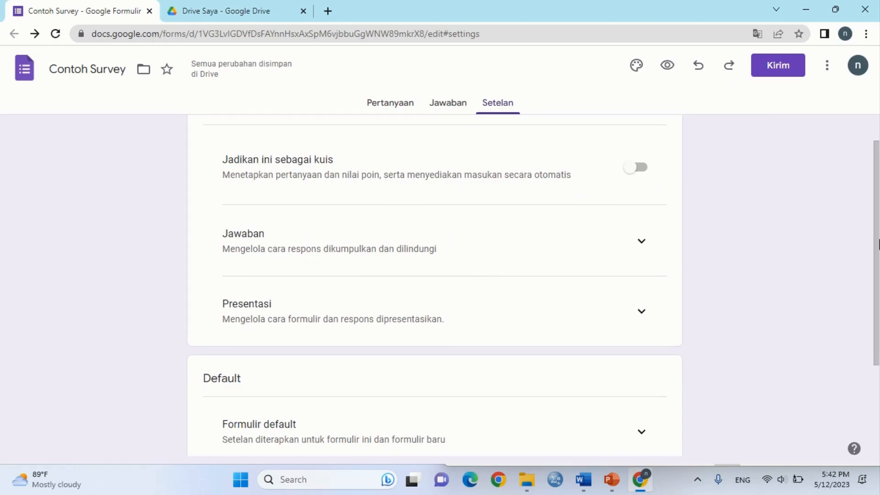
scroll(879, 244, "down", 1)
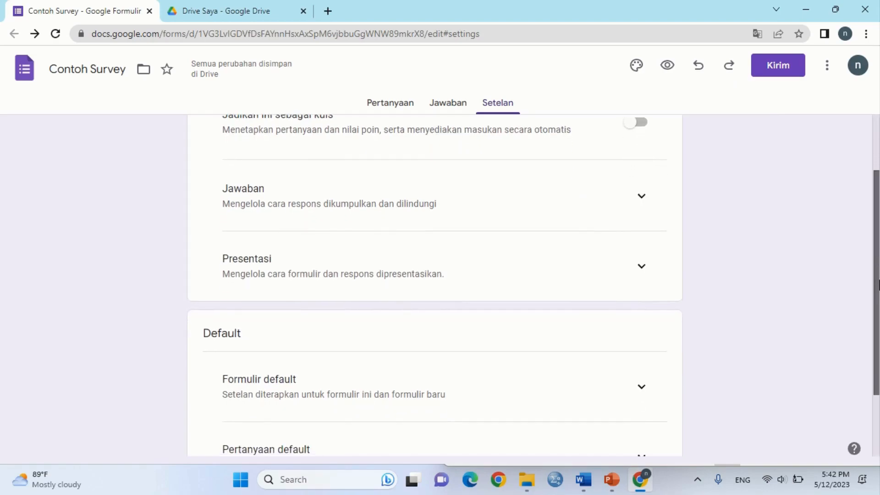
left_click_drag(878, 285, 878, 241)
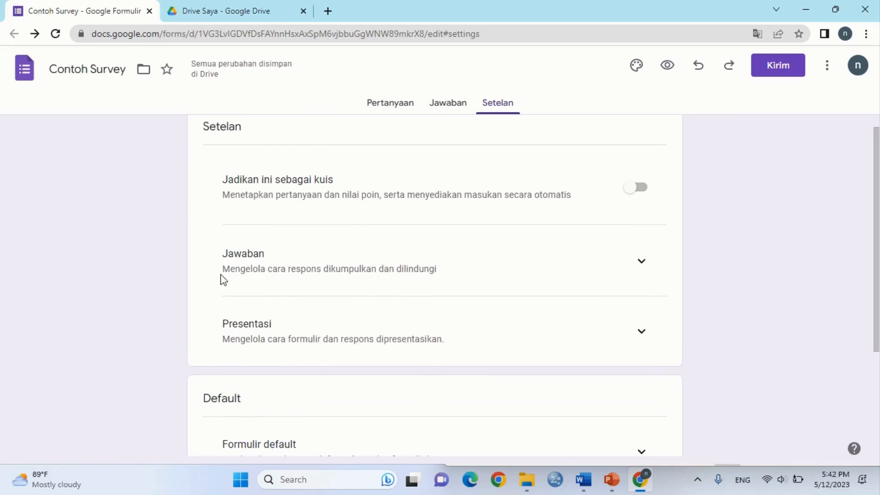
left_click(641, 260)
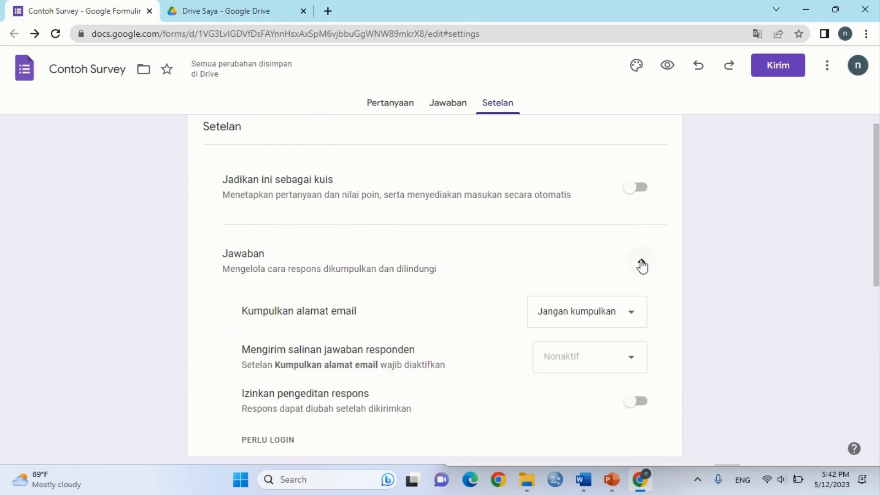
scroll(541, 284, "down", 2)
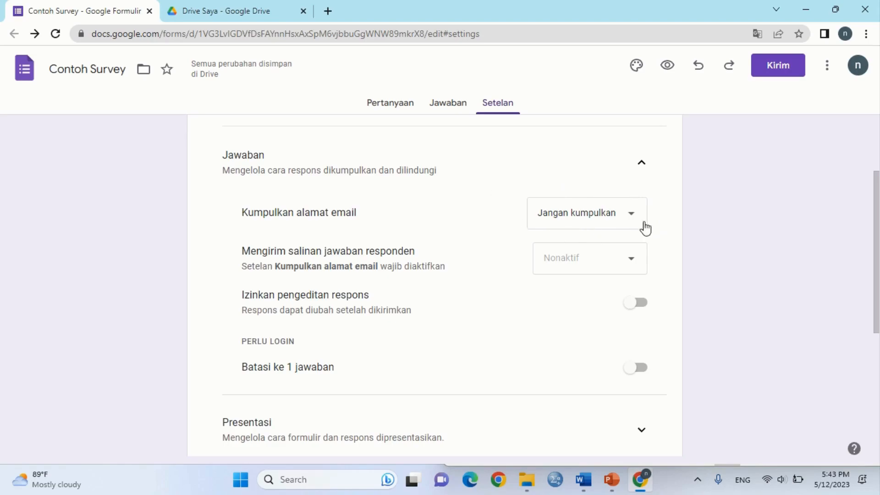
Keep email address collection set to "Jangan kumpulkan" and switch "Batasi ke 1 jawaban" on and back off
left_click(630, 215)
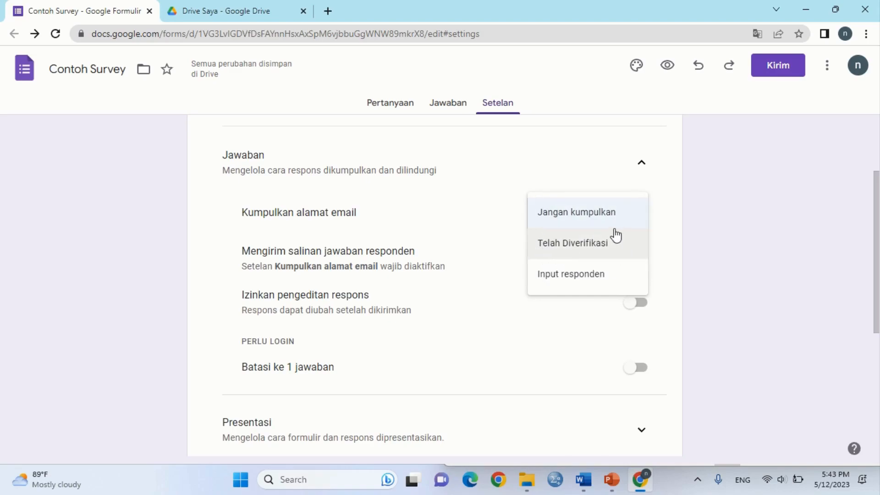
left_click(555, 218)
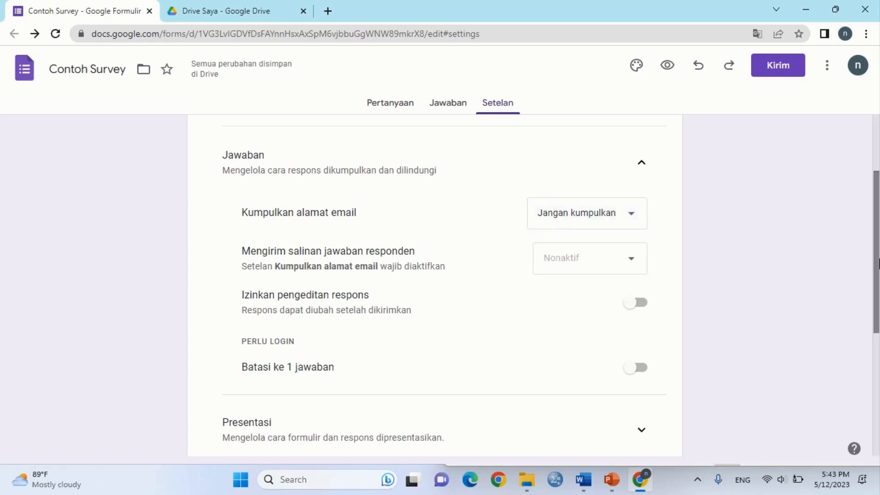
scroll(878, 264, "down", 1)
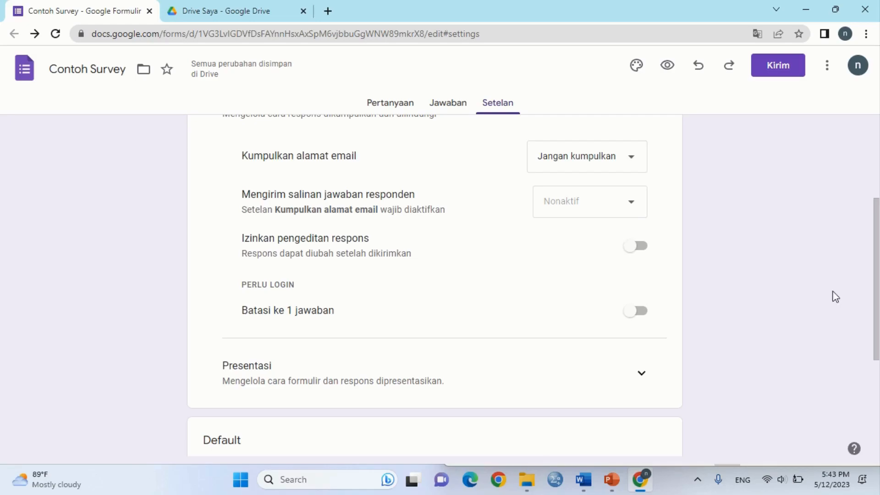
left_click_drag(876, 294, 878, 313)
scroll(787, 316, "down", 1)
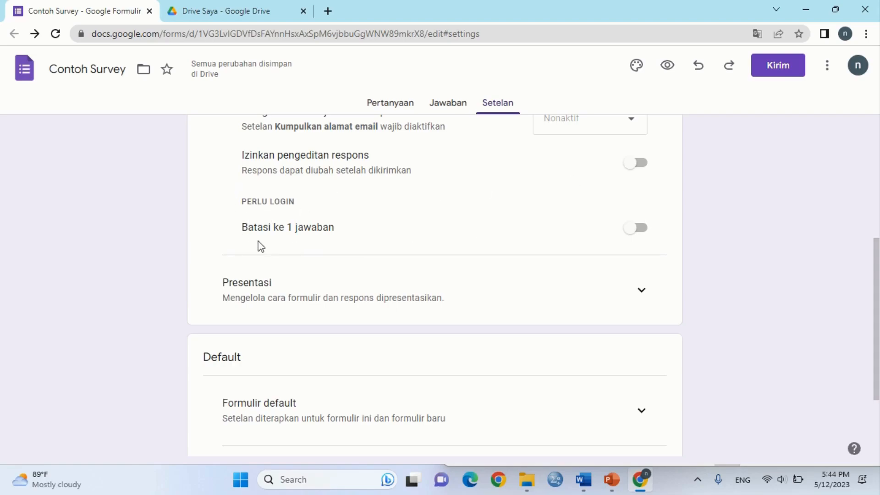
left_click(641, 228)
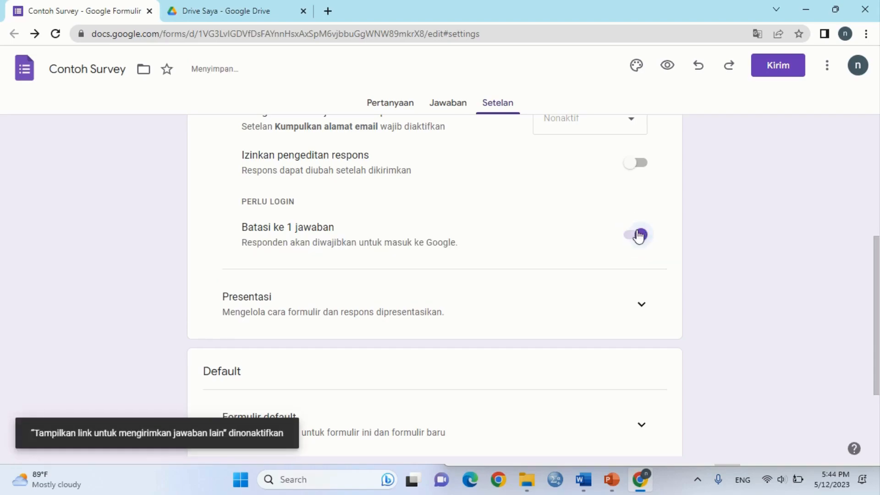
left_click(632, 236)
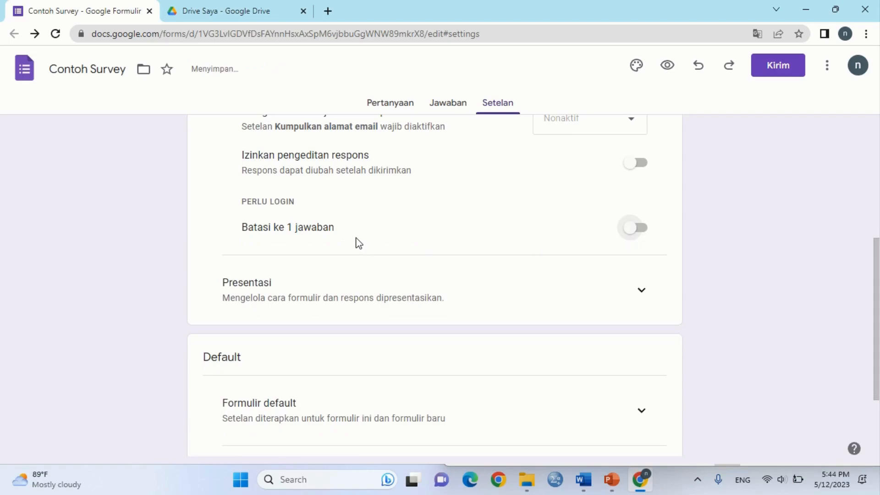
Expand the Presentasi settings and save "Terimakasih" as the confirmation message shown after the form is submitted
left_click_drag(878, 295, 877, 345)
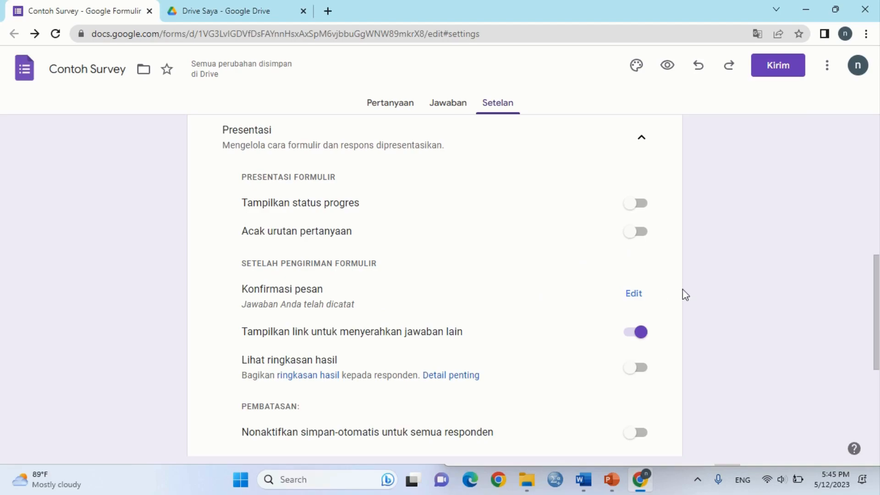
left_click(637, 296)
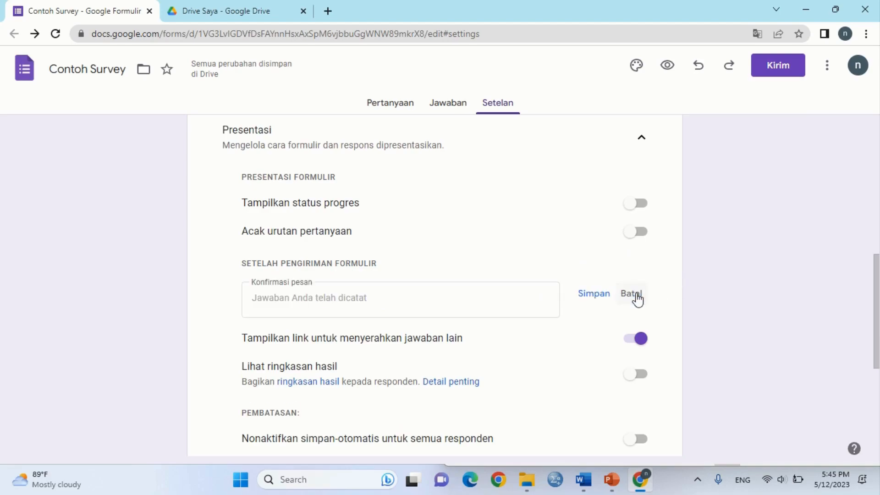
left_click(311, 300)
type("Y=")
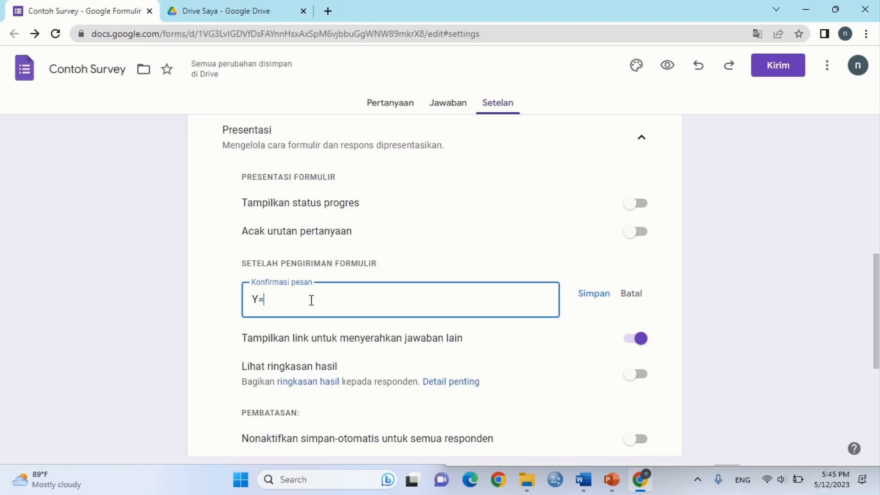
key("BackSpace")
key("BackSpace")
type("Terimakasih")
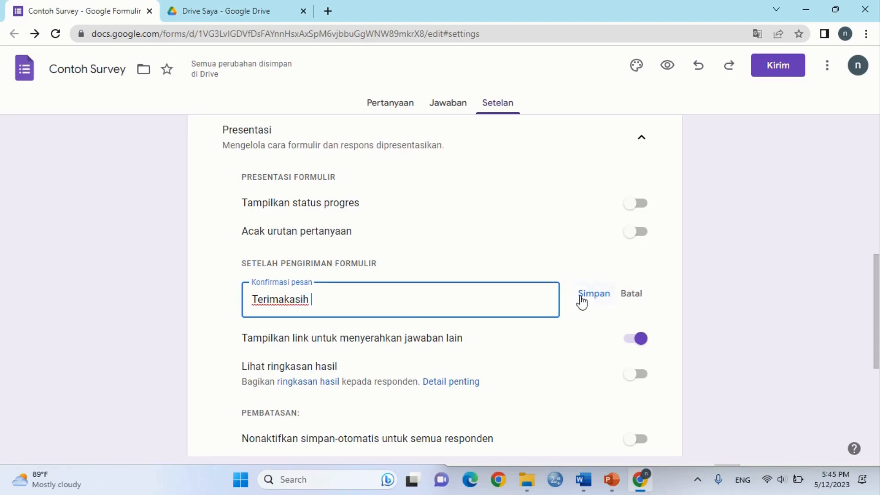
left_click(601, 295)
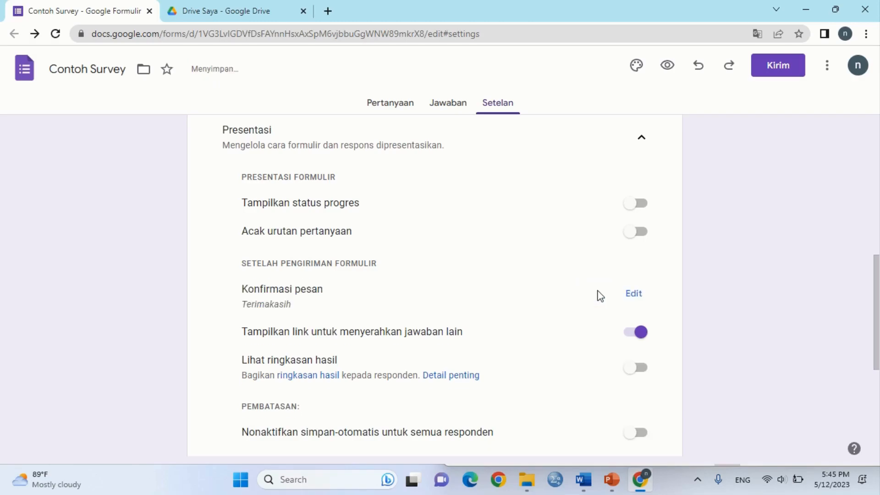
Open the form's send options, choose sharing by link, shorten the URL and copy it
scroll(431, 244, "down", 2)
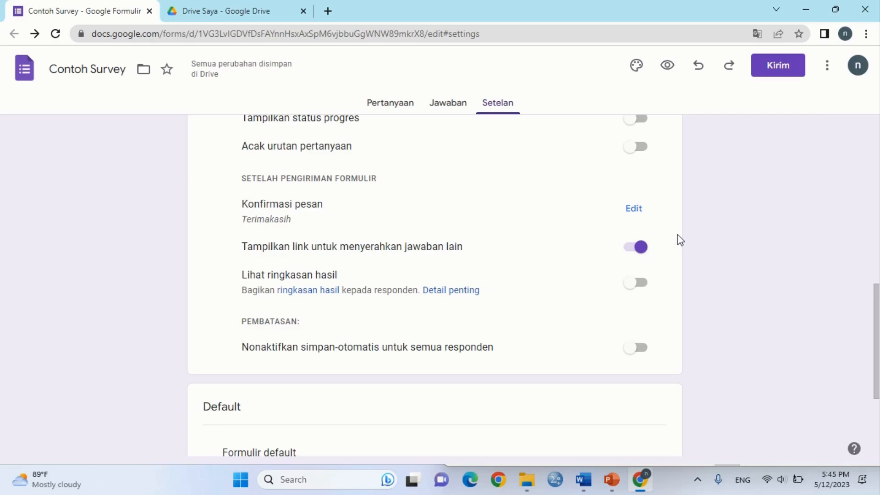
scroll(878, 333, "down", 2)
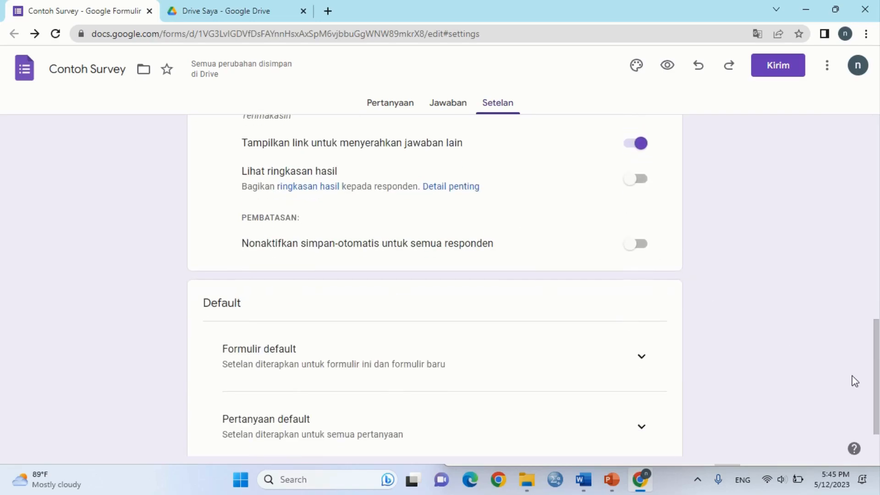
scroll(878, 413, "down", 2)
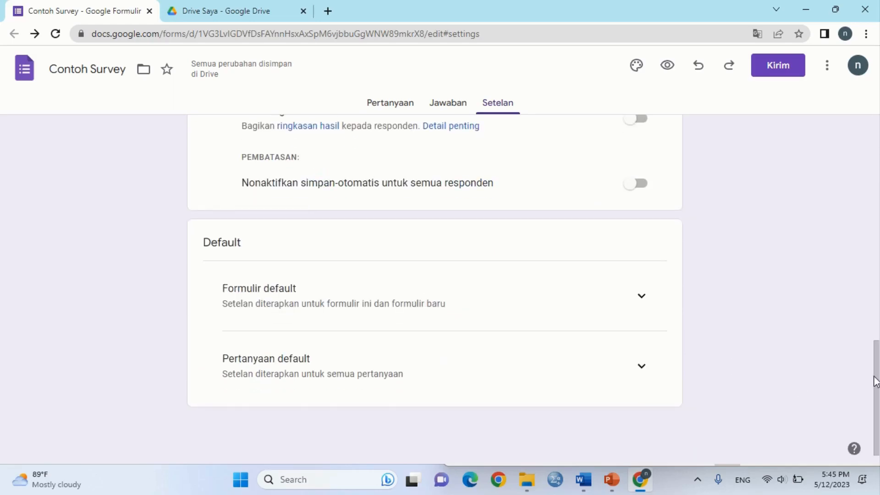
left_click_drag(876, 382, 878, 153)
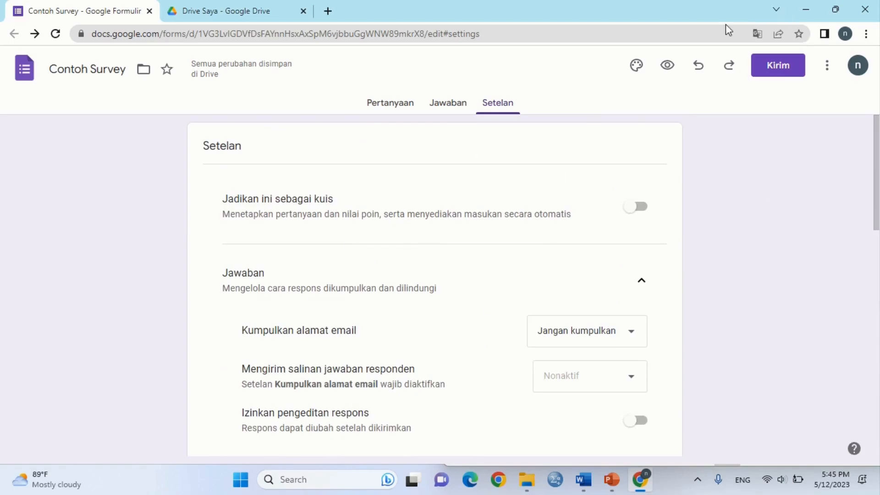
left_click(778, 72)
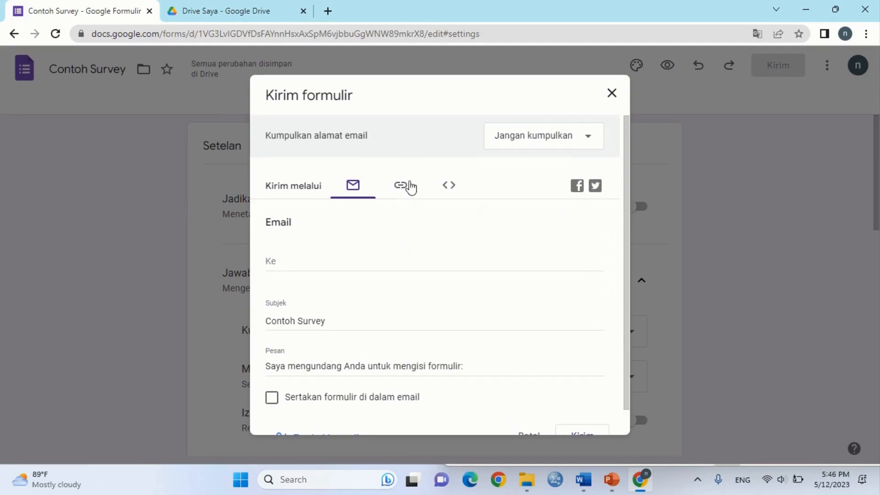
left_click(398, 190)
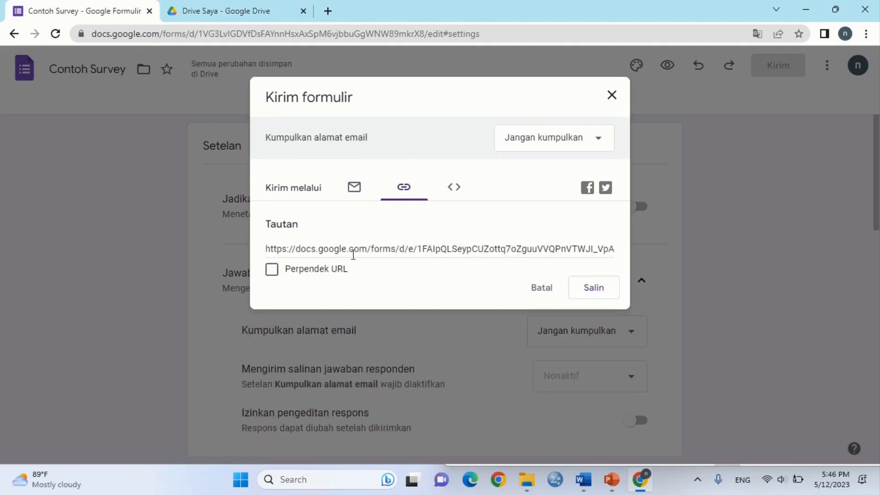
left_click(271, 274)
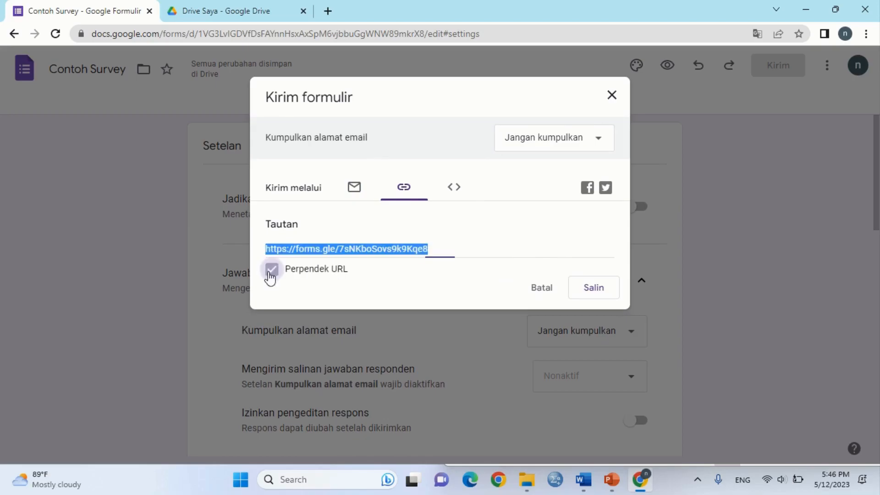
left_click(598, 291)
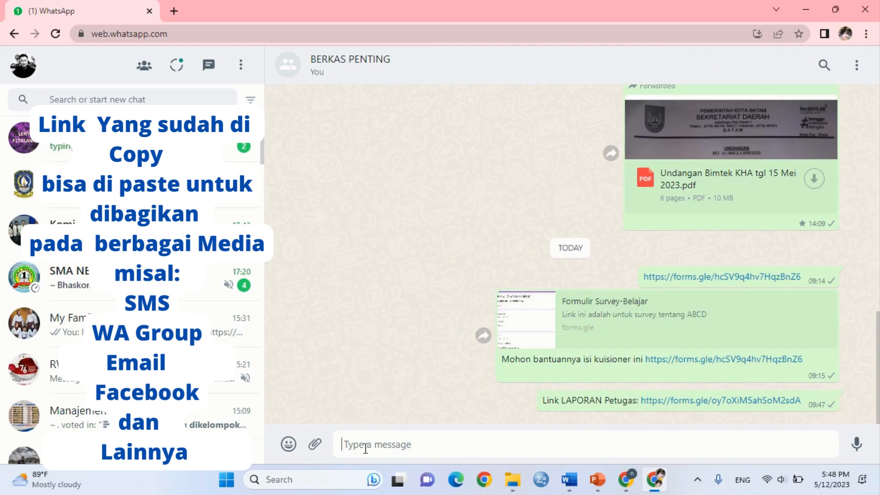
Paste the shortened link into the BERKAS PENTING chat, introduced by the text "Link survey:", and send the message
right_click(365, 449)
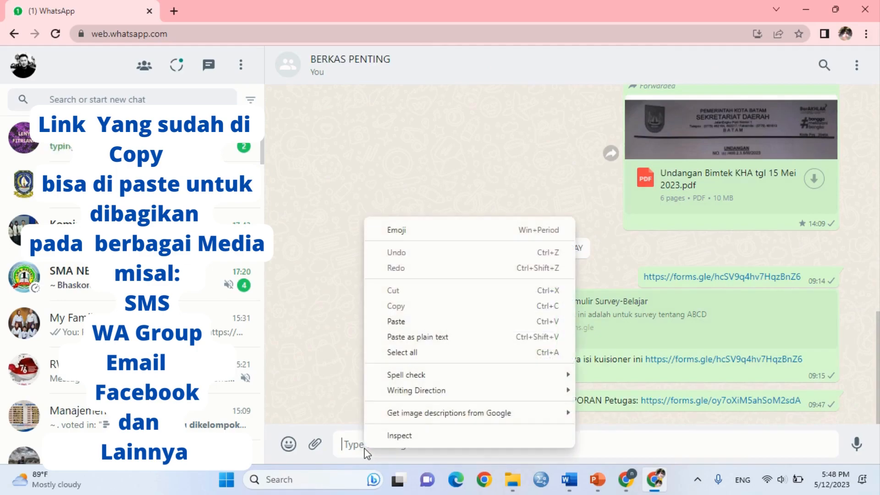
left_click(400, 321)
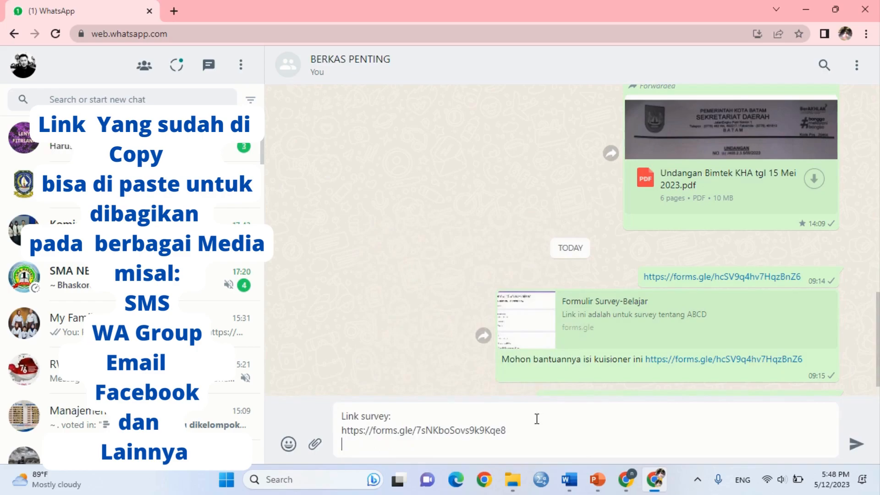
left_click(856, 447)
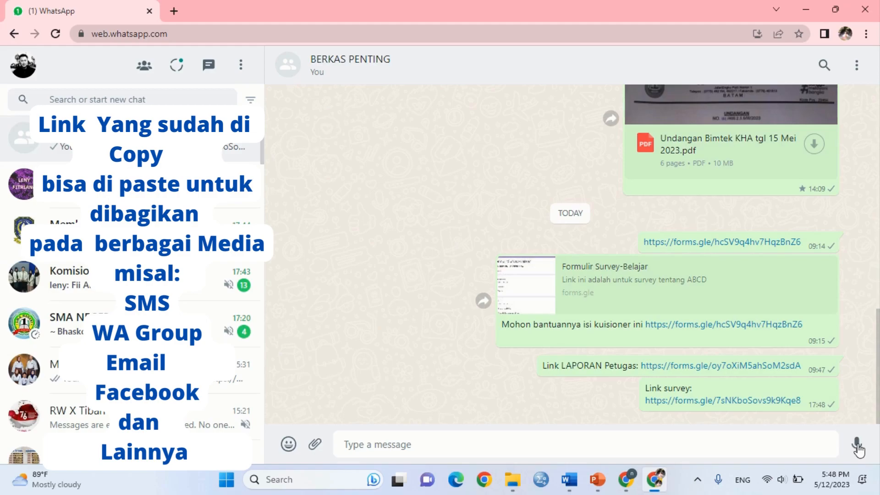
Open the sent survey link, answer the DATA RESPONDEN section with Pria, Kota B, Makan and Olahraga, and continue to the following section
left_click(671, 406)
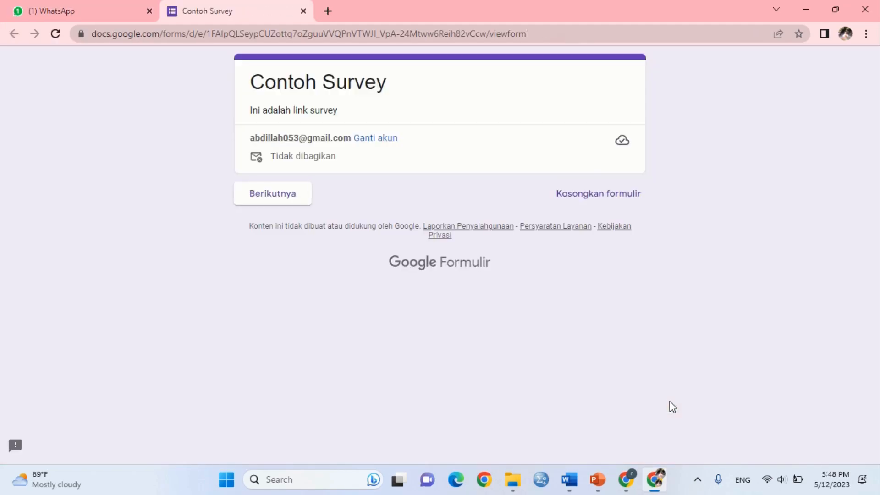
left_click(277, 200)
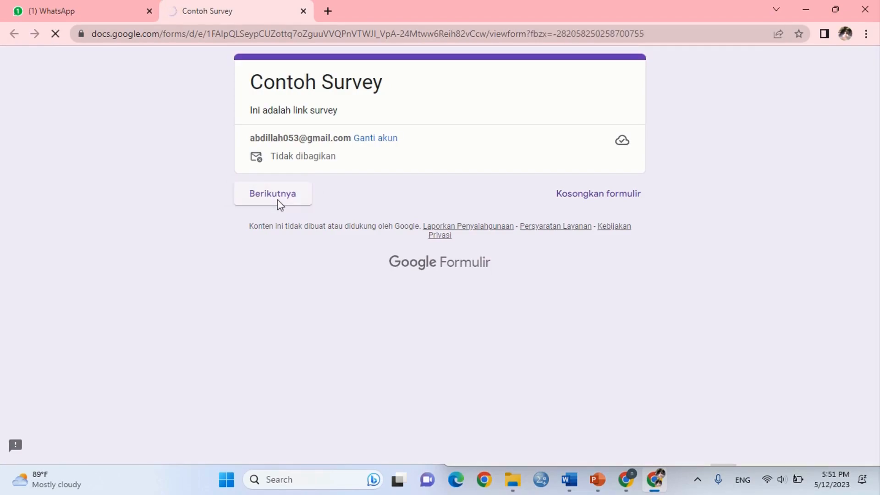
left_click_drag(879, 218, 879, 291)
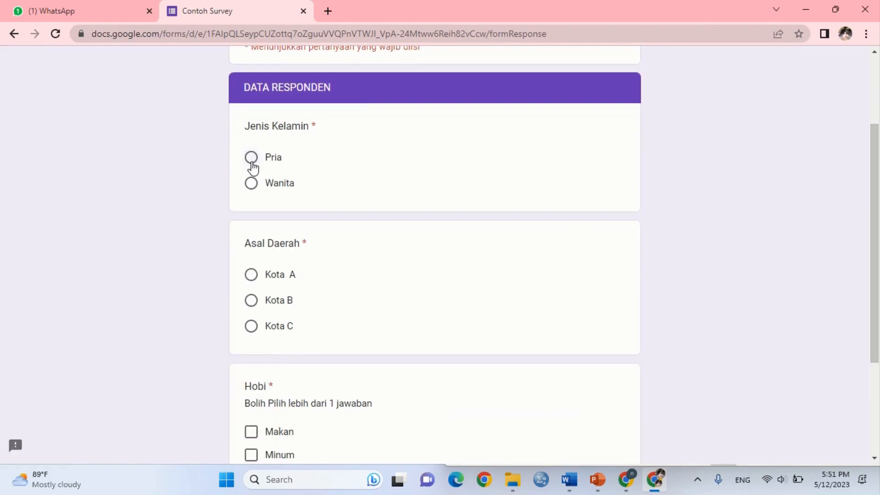
left_click(251, 159)
left_click_drag(879, 265, 879, 301)
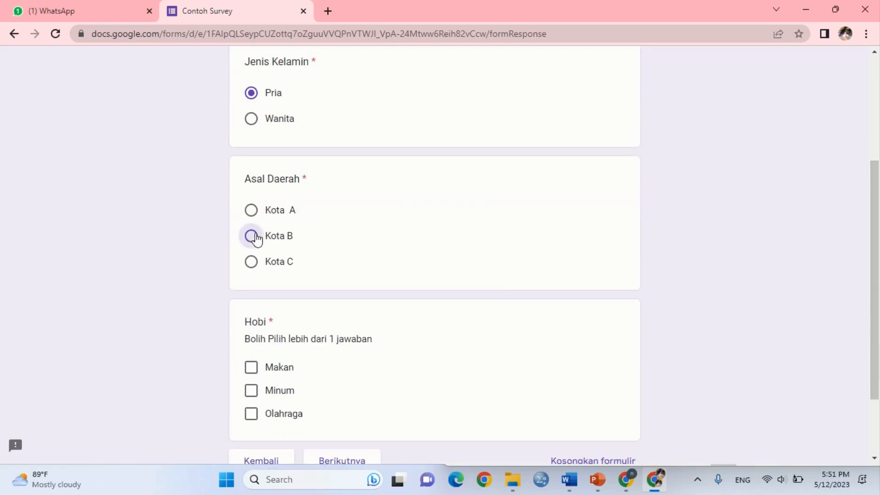
left_click(251, 236)
scroll(243, 284, "down", 2)
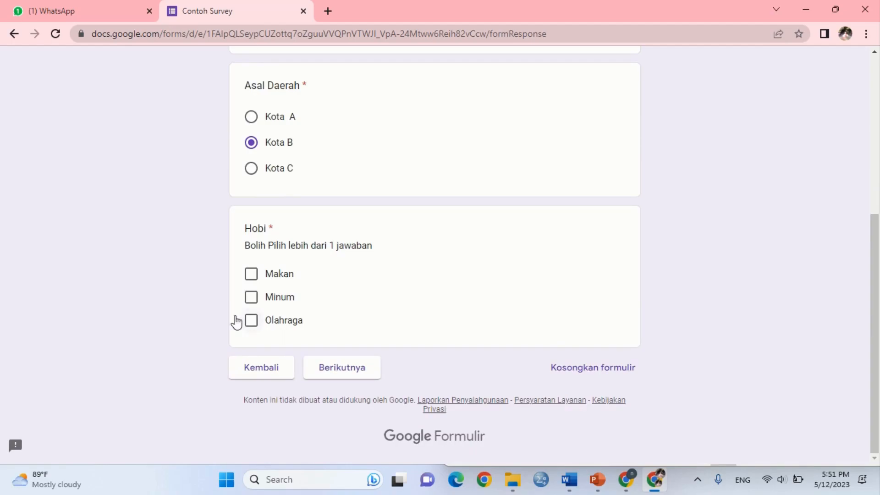
left_click(251, 275)
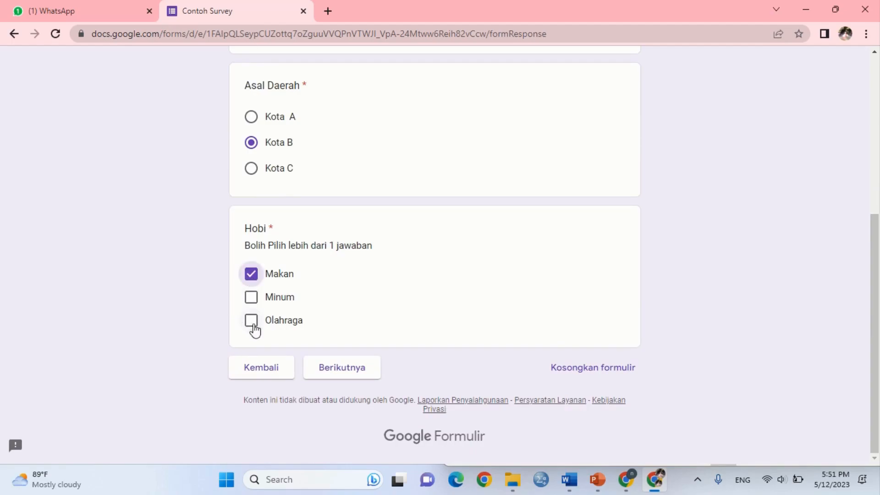
left_click(252, 326)
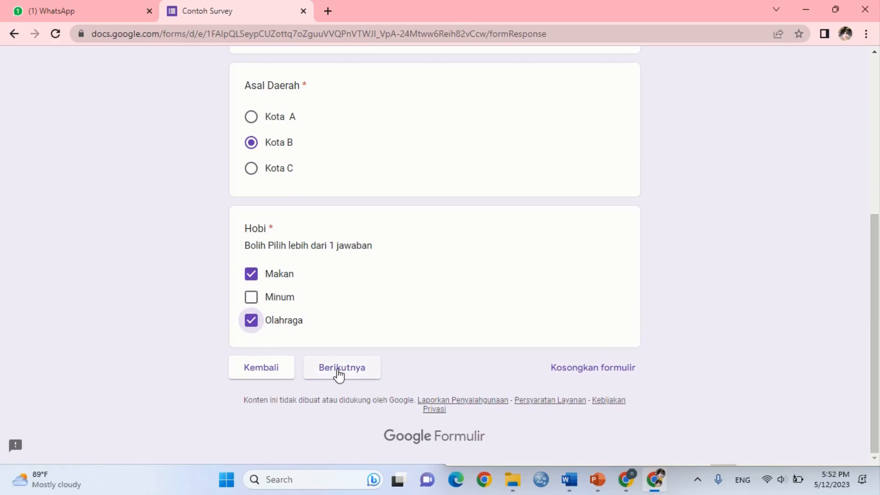
left_click(339, 373)
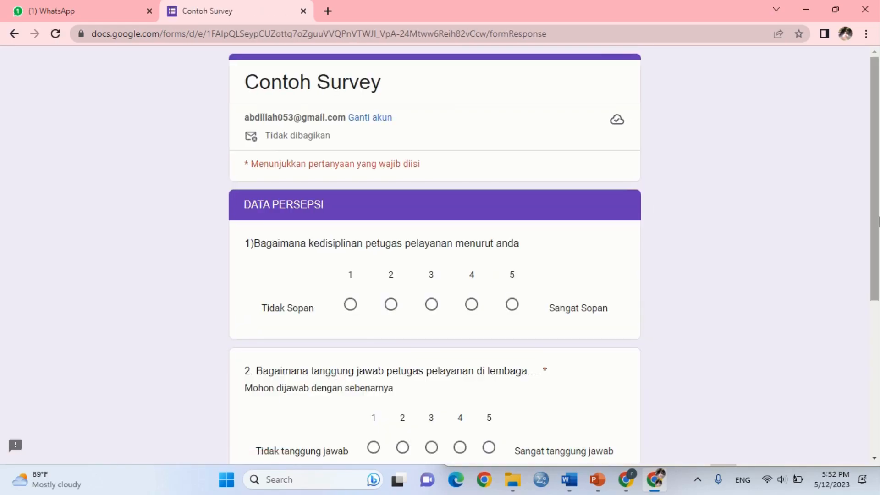
Rate the DATA PERSEPSI questions 2 for discipline, 2 for responsibility and 3 for politeness, and submit the survey
scroll(878, 222, "down", 1)
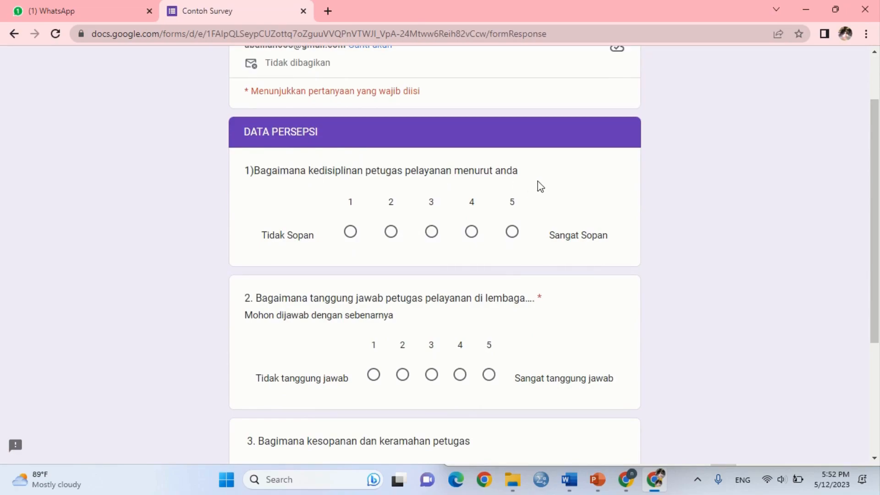
left_click(391, 232)
scroll(509, 245, "down", 2)
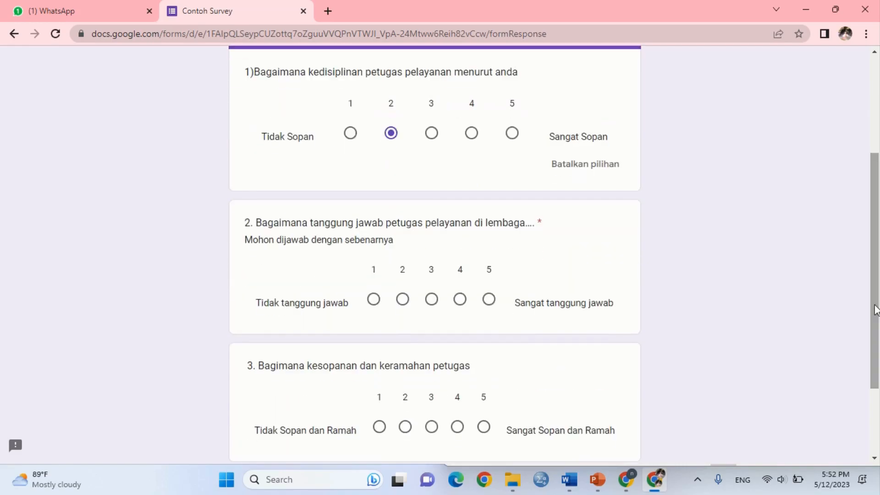
left_click(402, 300)
left_click_drag(878, 282, 878, 346)
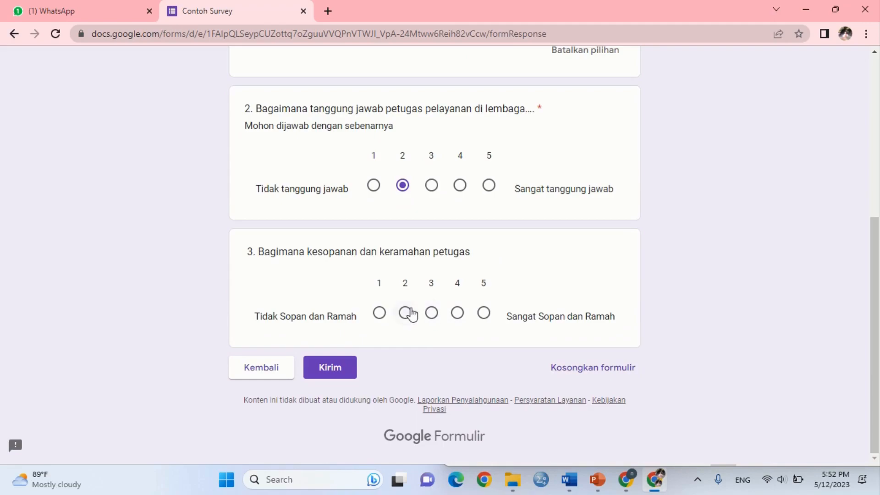
left_click(432, 313)
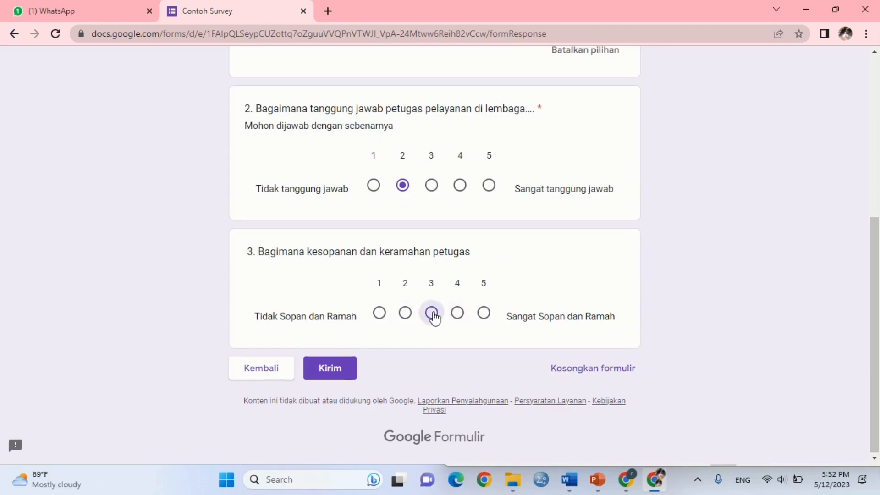
left_click(332, 394)
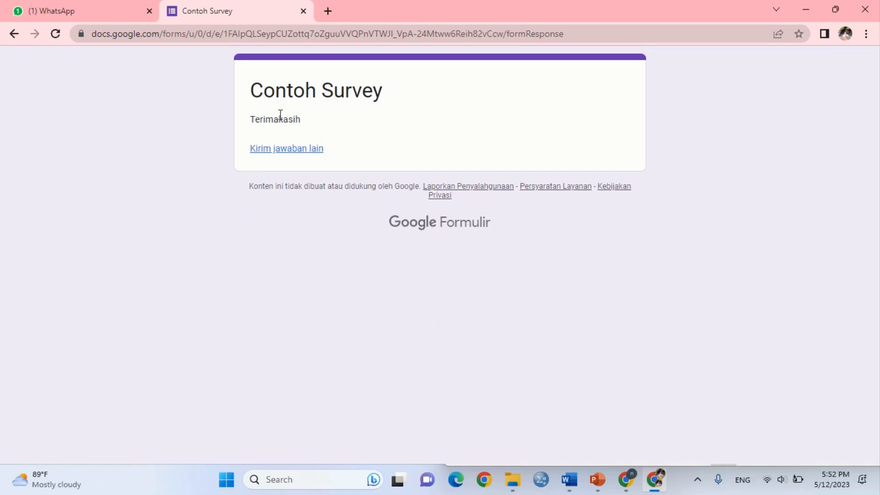
Compare the Contoh Survey form's confirmation message setting with the confirmation page of the submitted survey
left_click(626, 479)
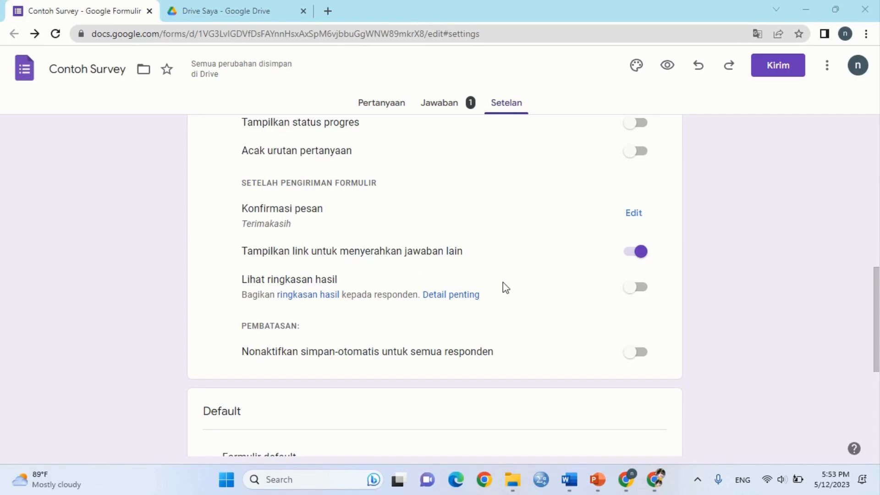
left_click(659, 487)
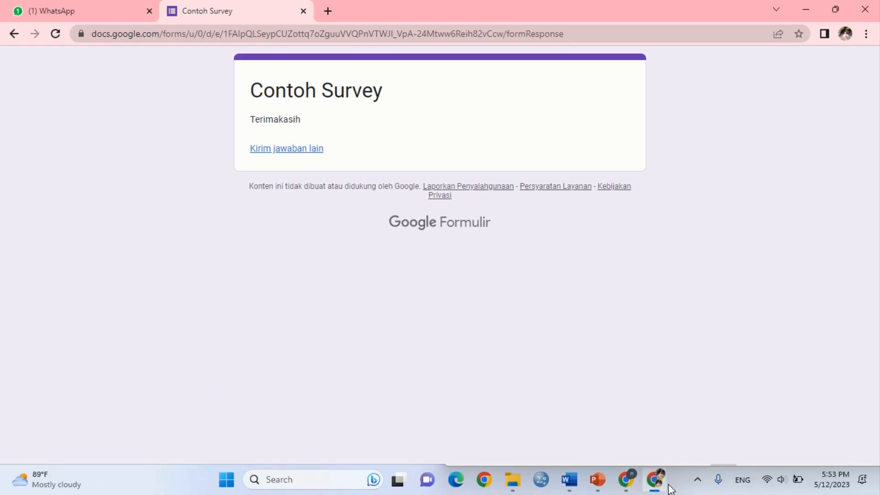
mouse_move(652, 492)
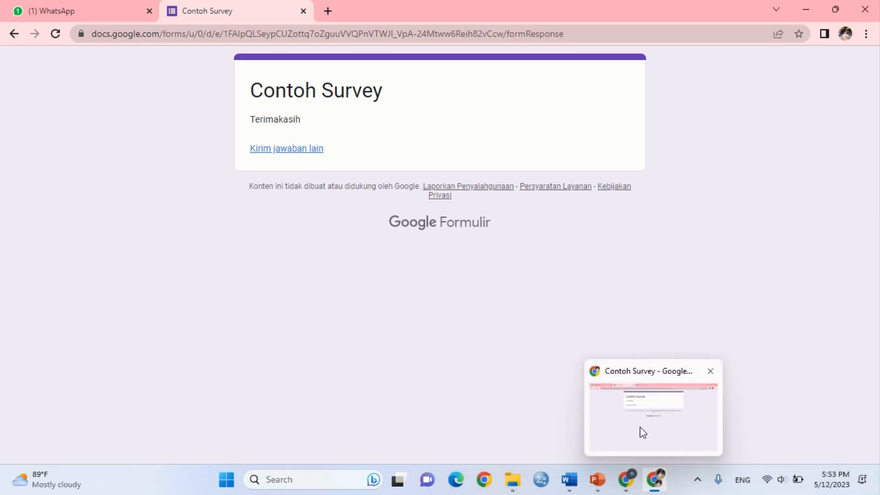
Switch to the Google Drive window, open Google Forms from its Google apps list and create a blank form
left_click(626, 490)
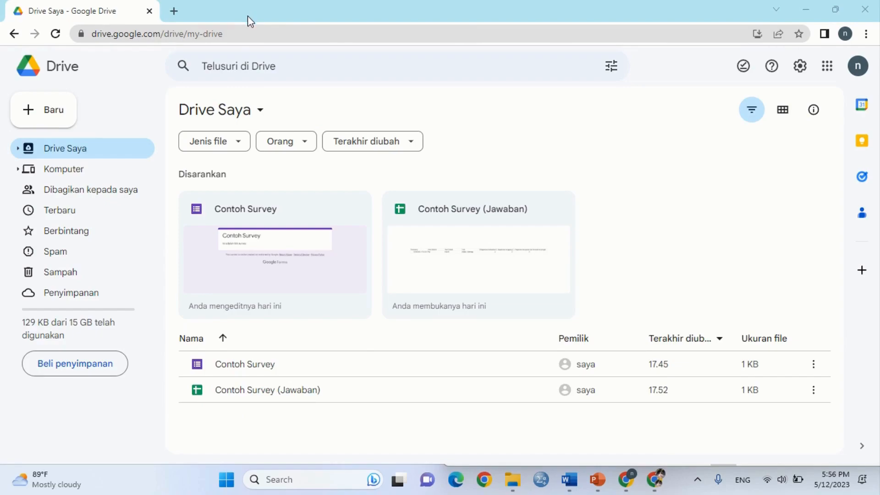
left_click(827, 67)
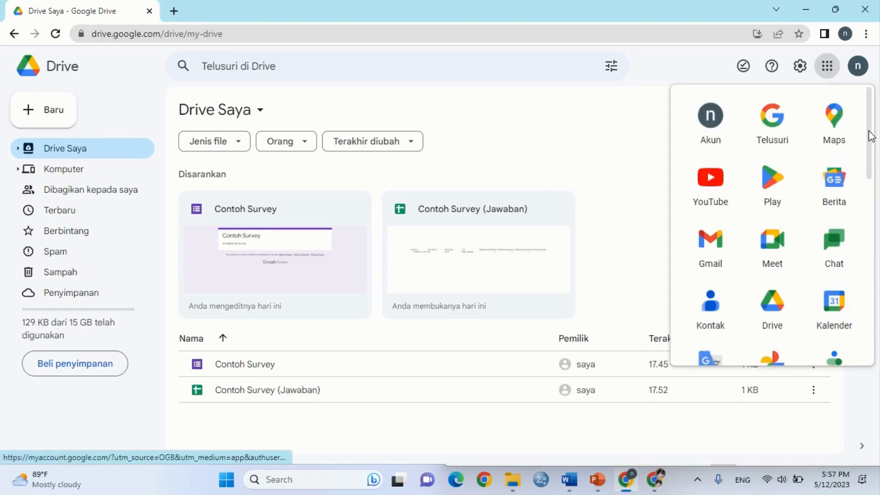
left_click_drag(868, 135, 870, 328)
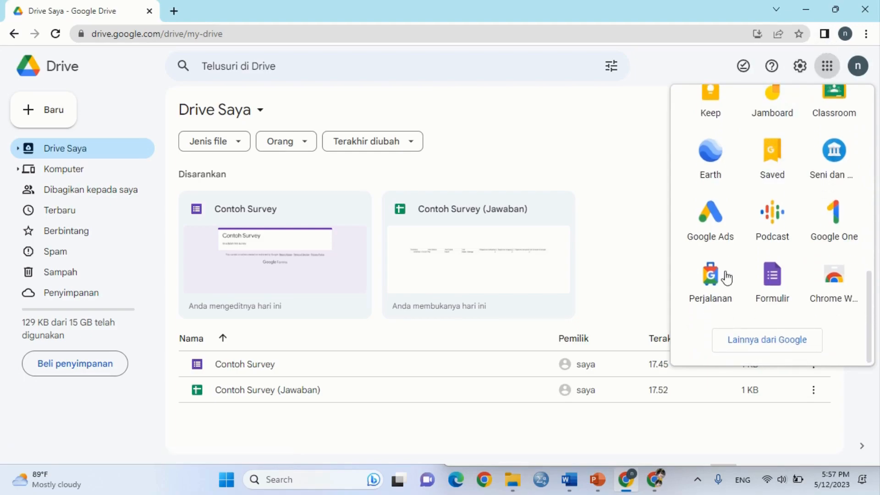
left_click(774, 285)
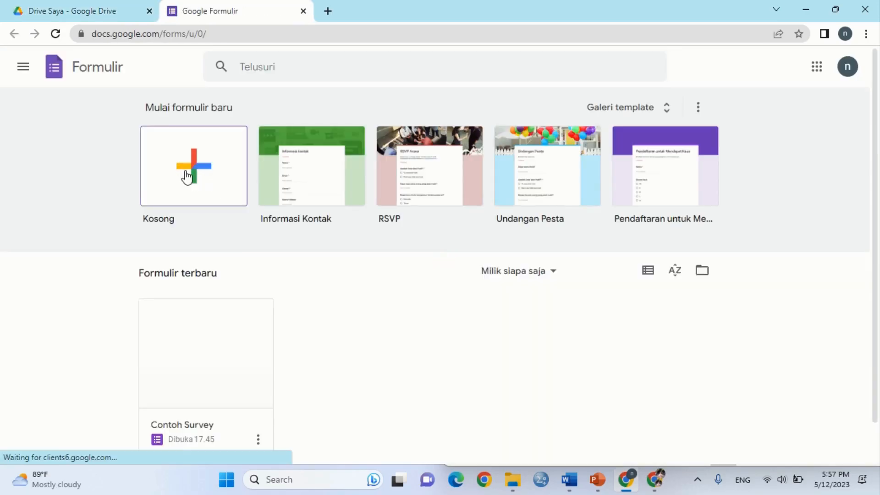
left_click(185, 171)
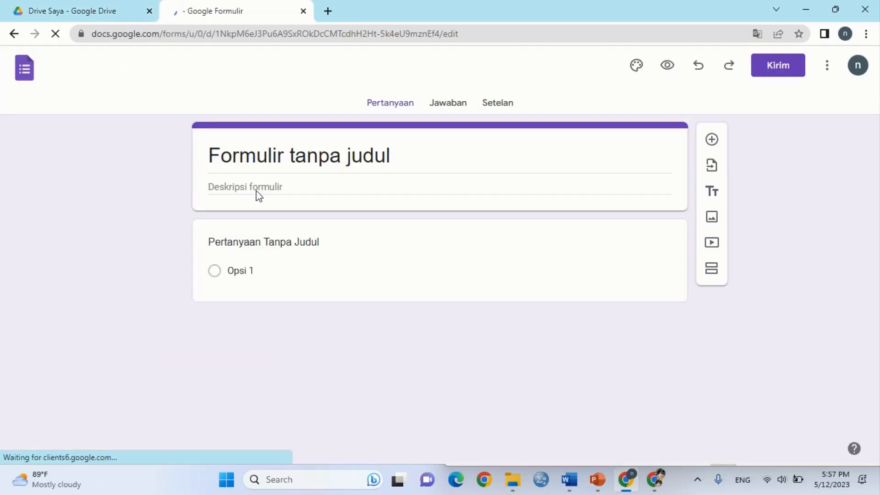
Title the new form "Laporan Online" and apply the same name to the form's file
left_click(406, 157)
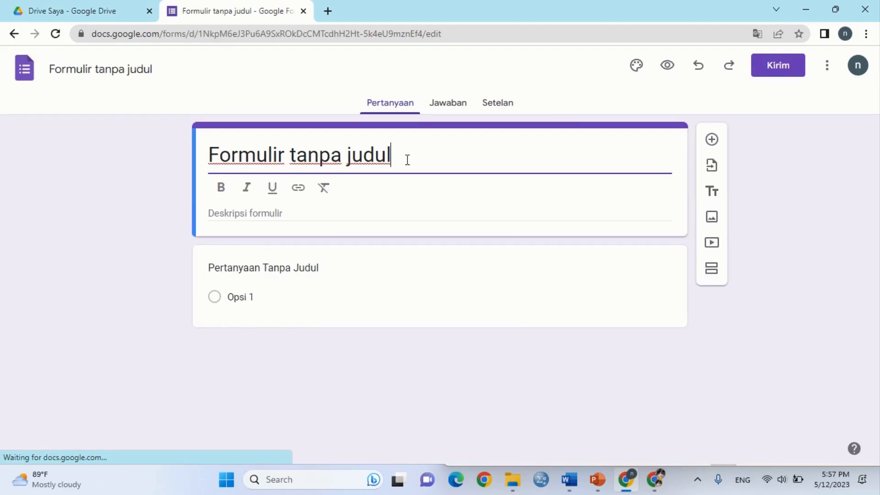
left_click_drag(406, 157, 210, 158)
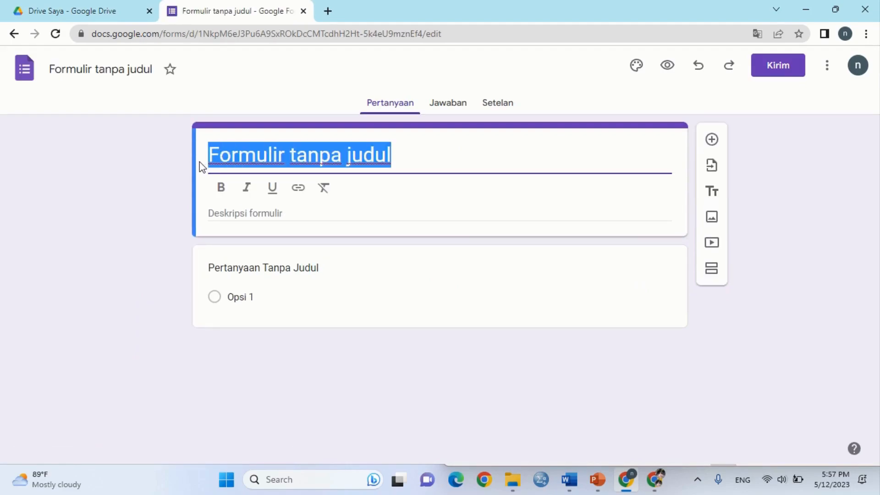
type("Lapora")
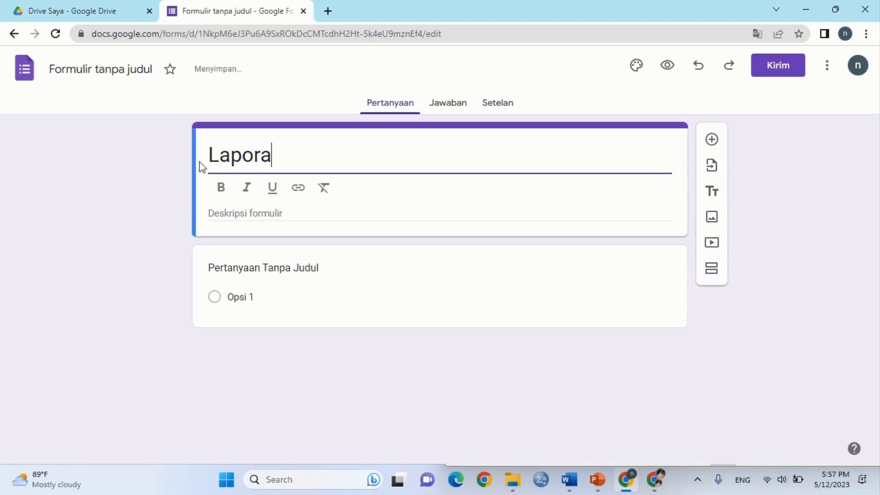
type("n Online")
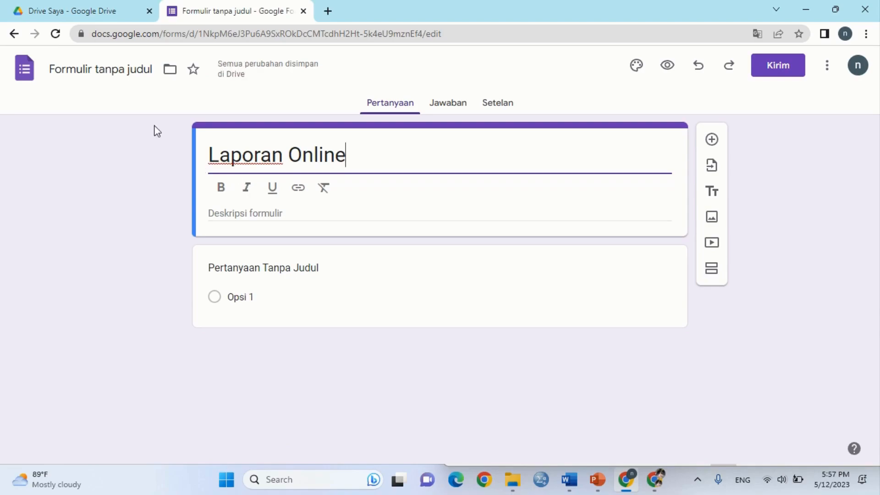
left_click(110, 70)
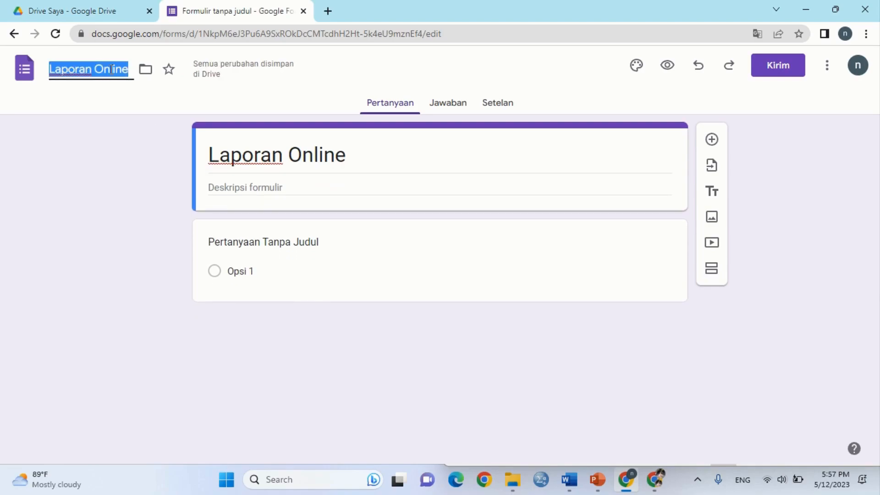
Enter "Hanya petugas......." as the description of the Laporan Online form
left_click(292, 189)
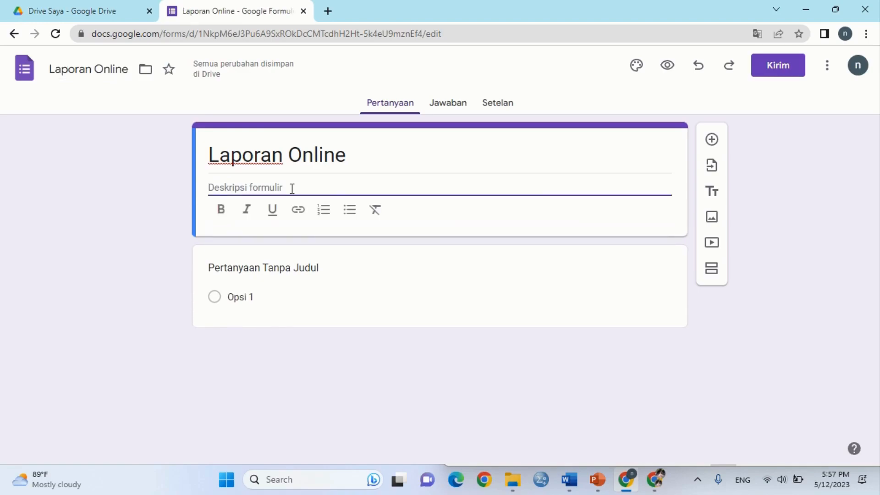
type("hanya")
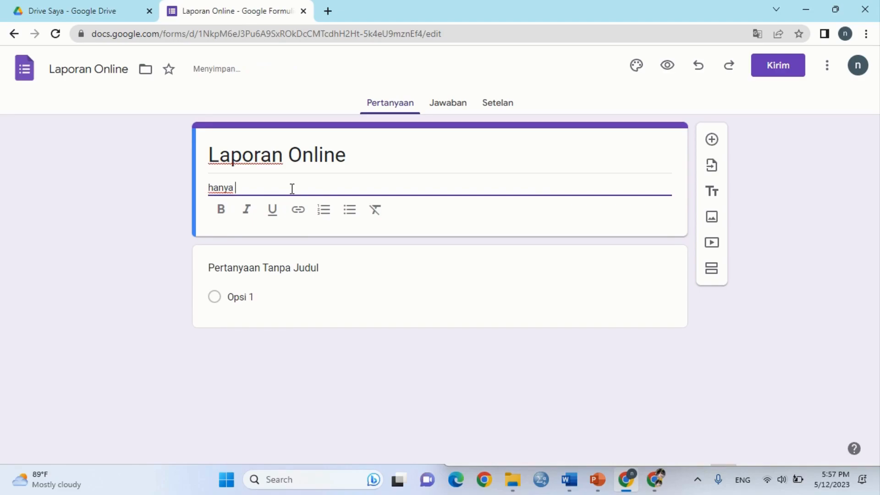
type(" petus")
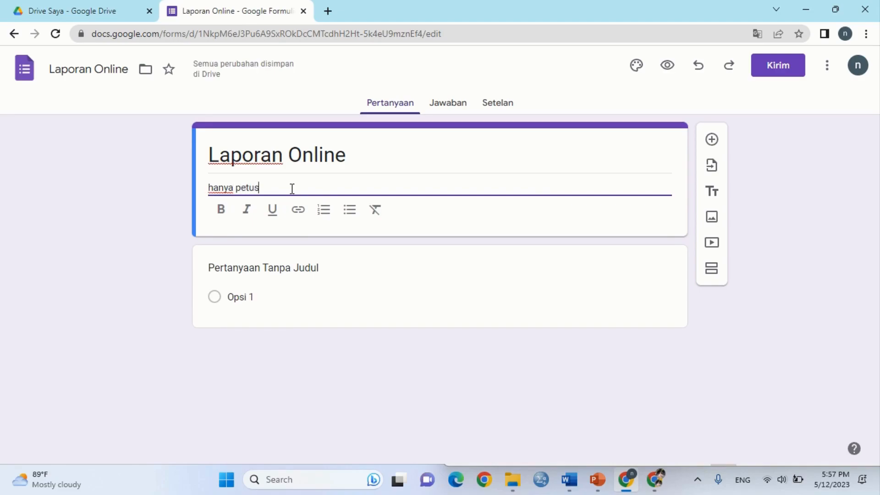
key("BackSpace")
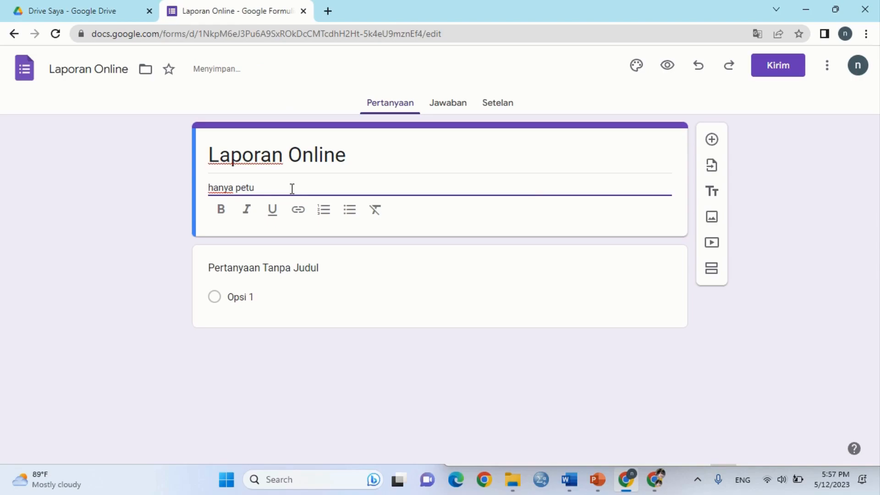
type("gas.")
key("BackSpace")
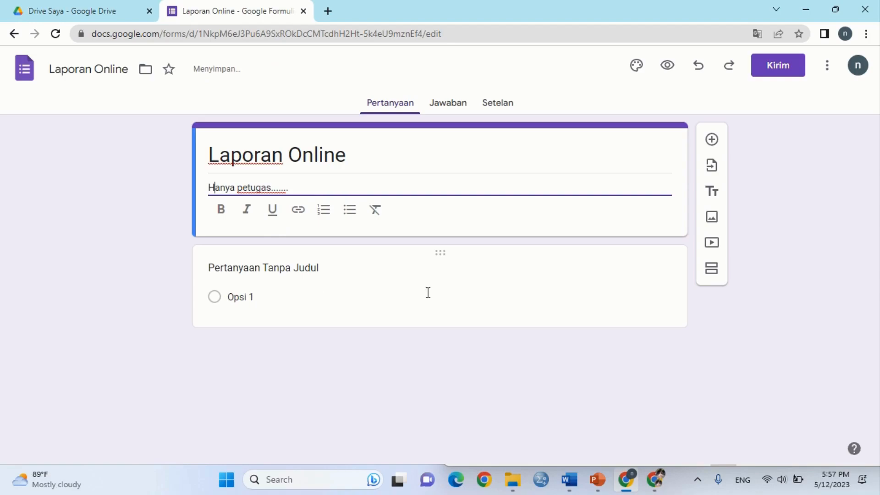
Title the first question "Nama Petugas" and make it a checkbox question with the options A, B, C and D
left_click(256, 275)
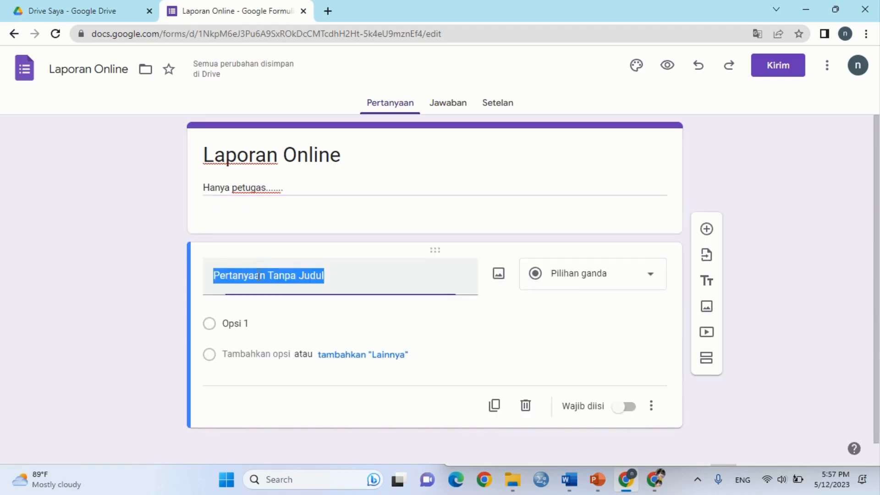
type("Nama E")
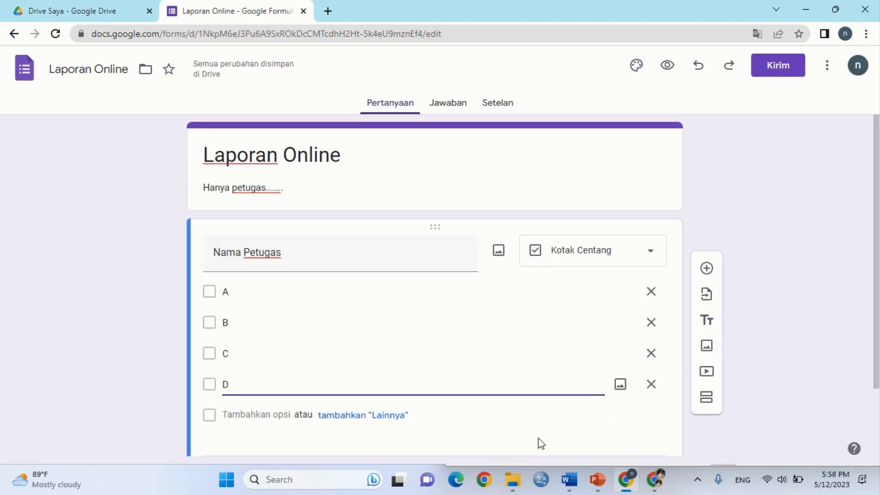
Add a multiple-choice question titled "Bidang" with the options 1, 2 and 3
left_click(710, 273)
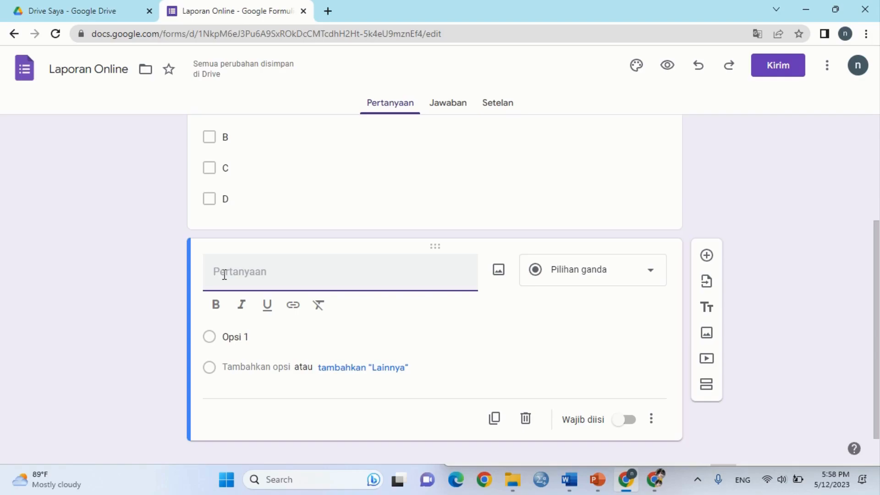
type("Bidang")
left_click(326, 398)
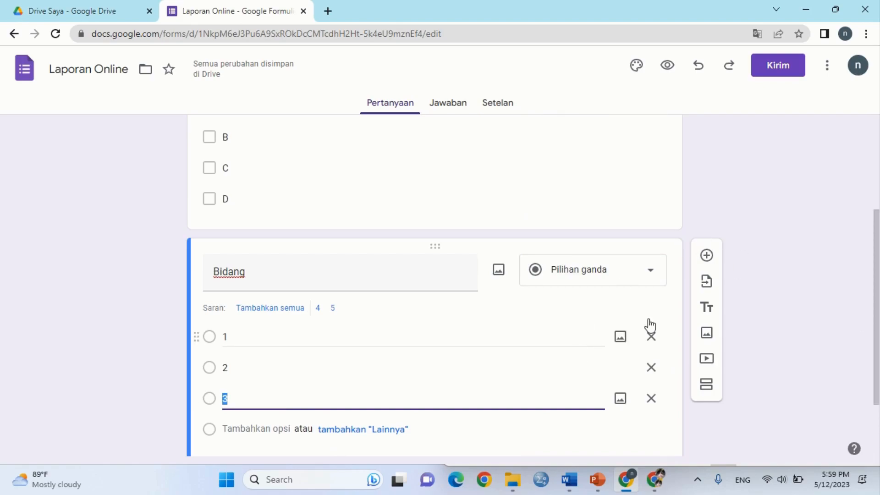
Add a question titled "Kronologis" below Bidang with the Paragraf answer type
left_click(706, 256)
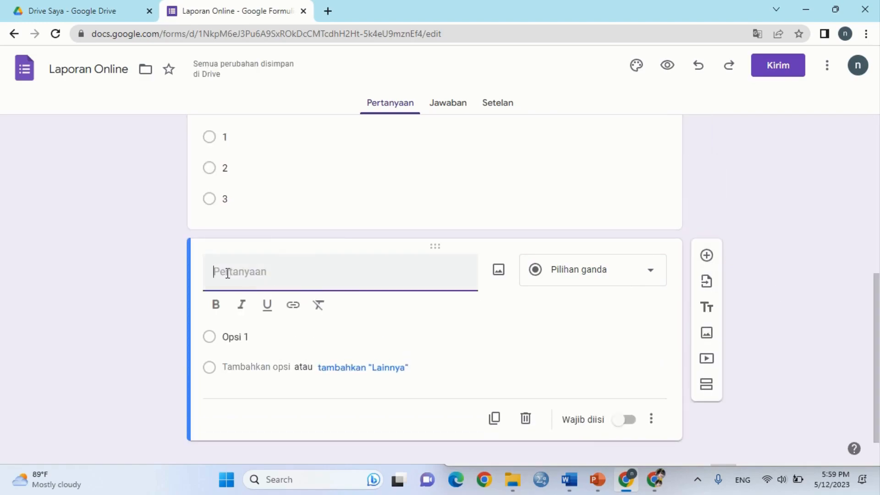
type("Kronolog")
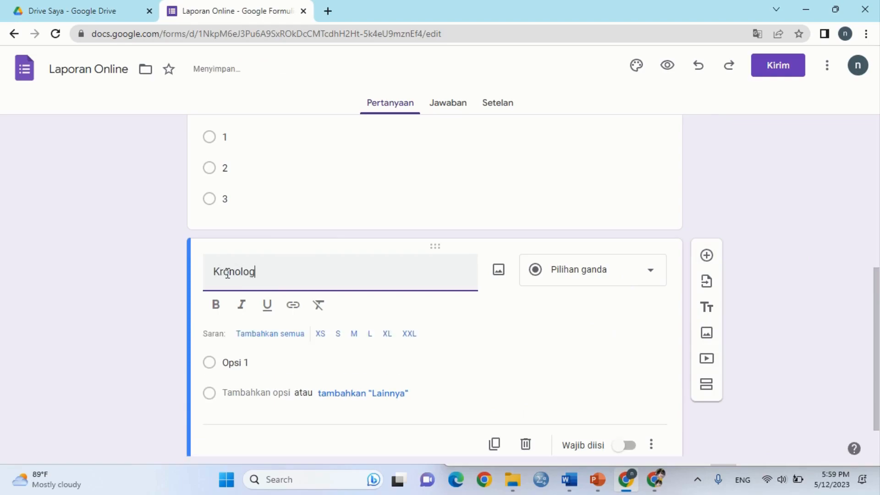
type("is")
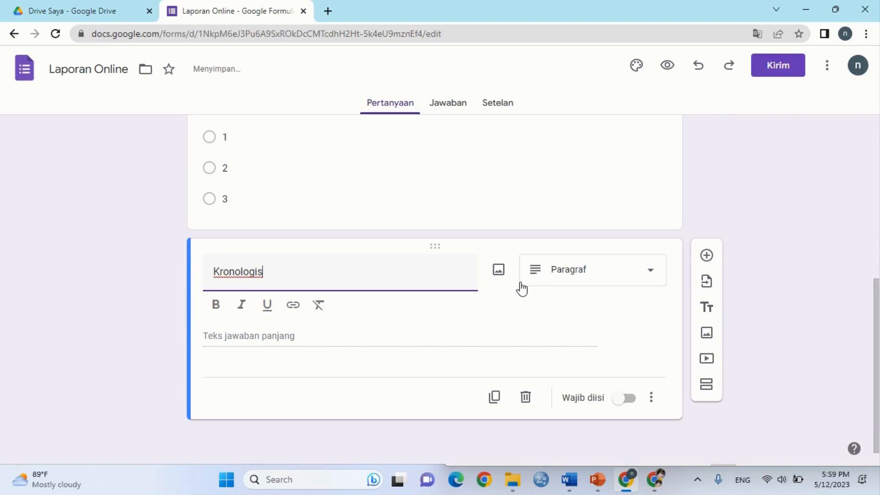
left_click(652, 275)
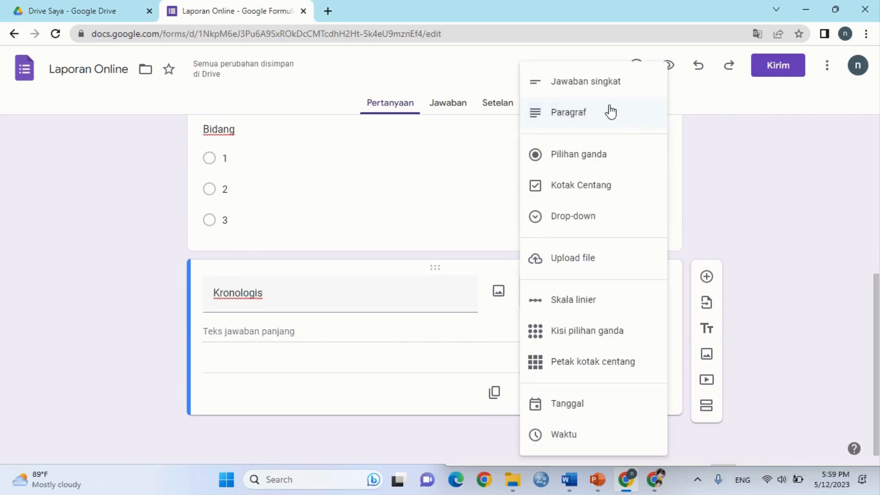
left_click(586, 115)
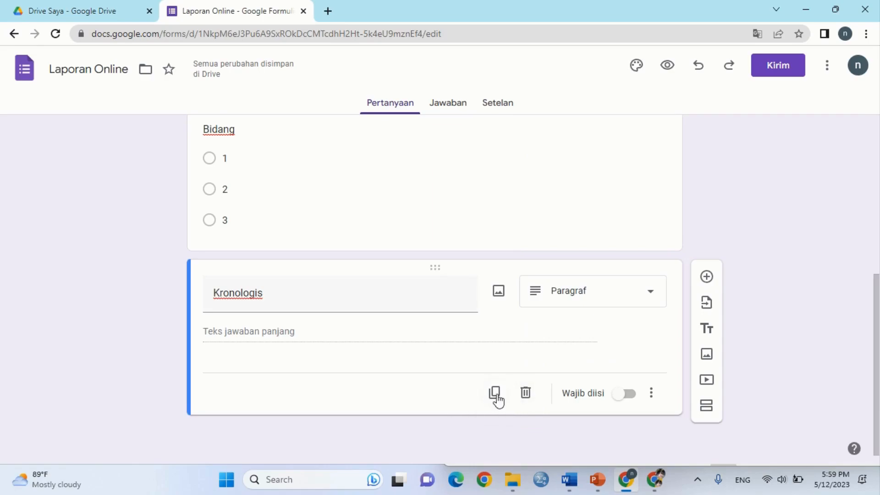
Make the Kronologis and Bidang questions required
left_click(633, 400)
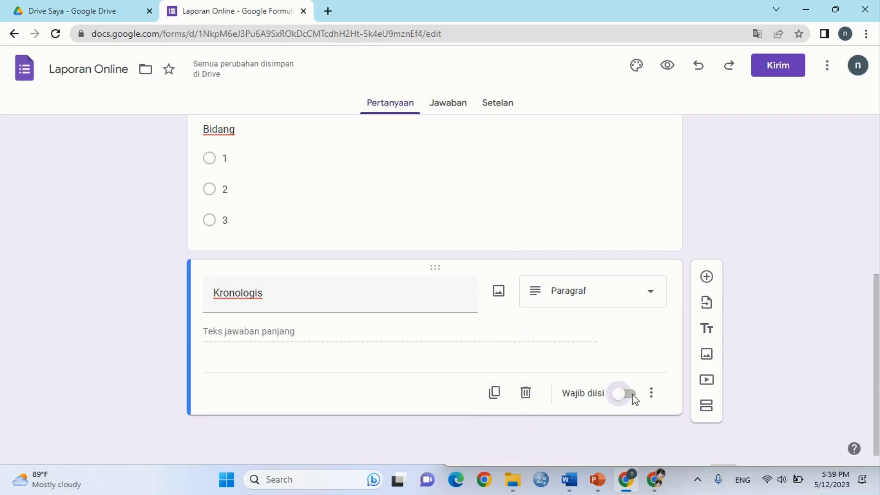
left_click(543, 216)
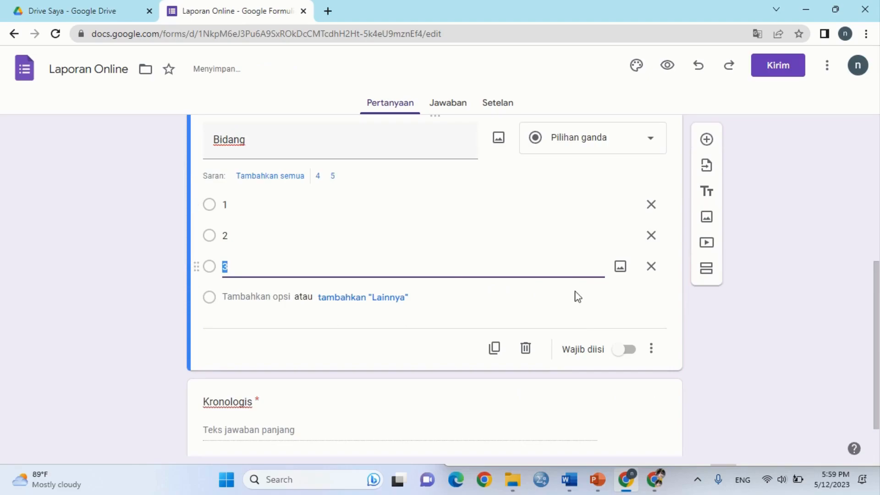
left_click(635, 351)
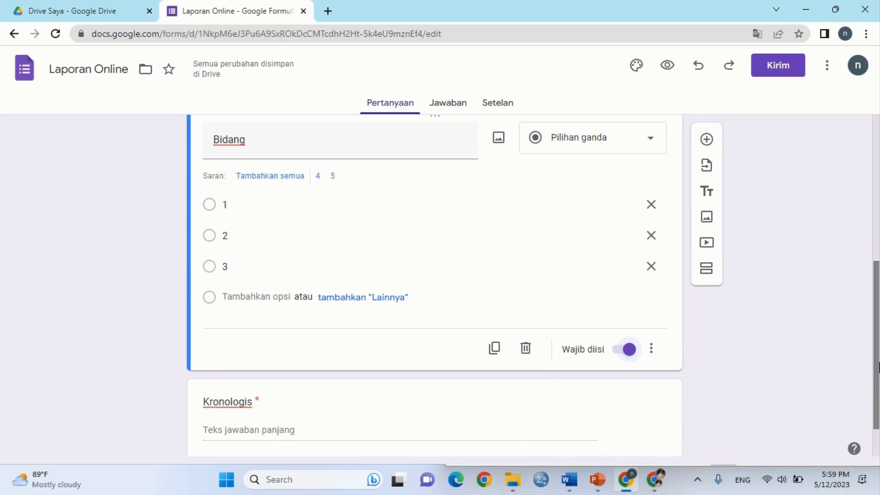
Show a description on the Kronologis question and enter "Jelaskan tentang kejadain yang akan dilaporkan"
scroll(877, 367, "down", 2)
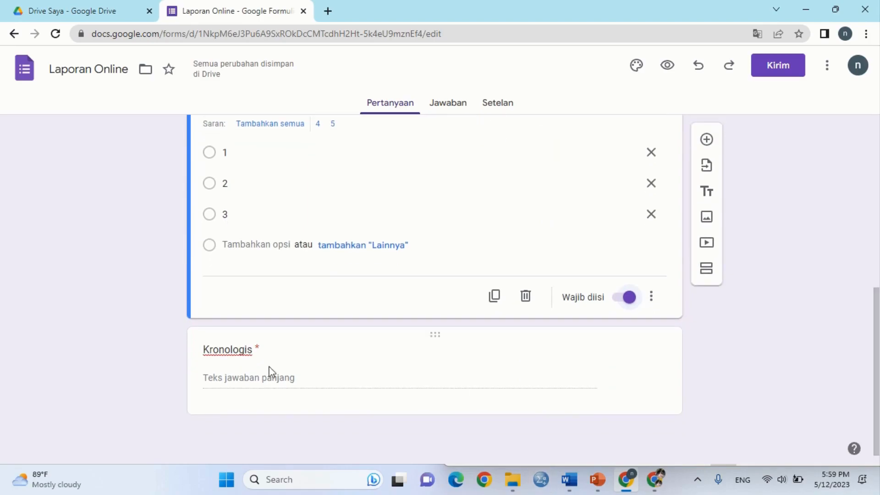
left_click(268, 380)
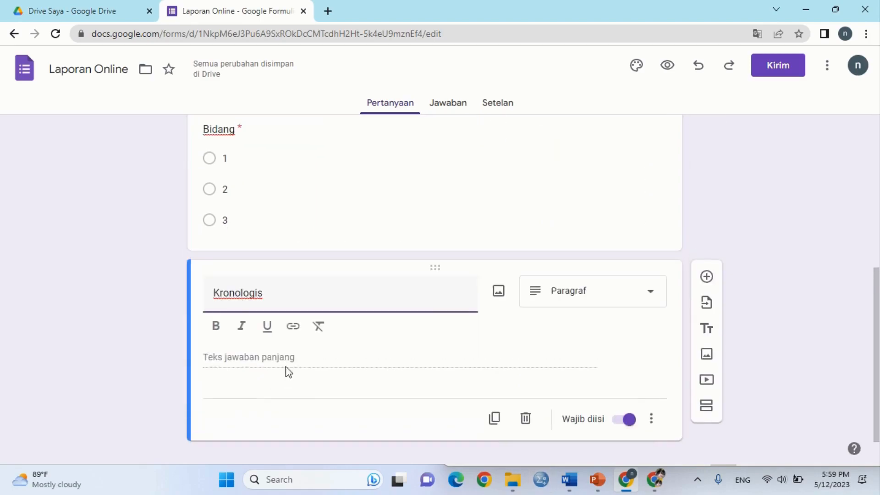
left_click(655, 422)
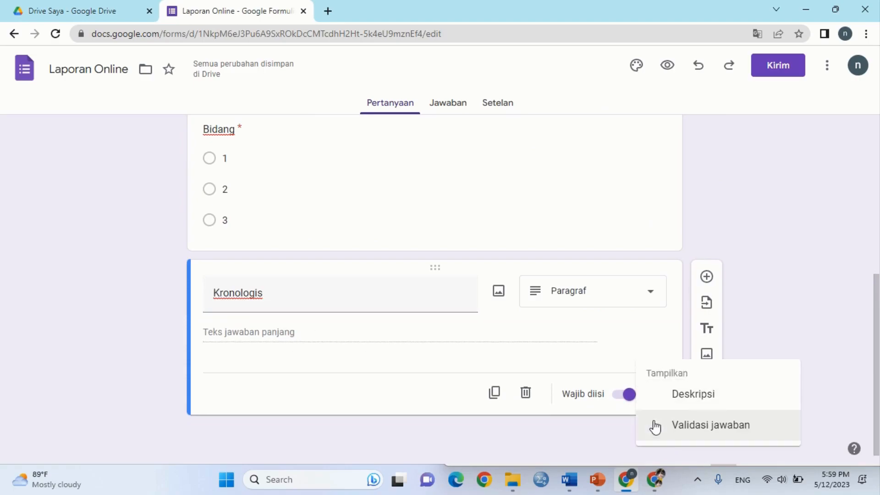
left_click(687, 395)
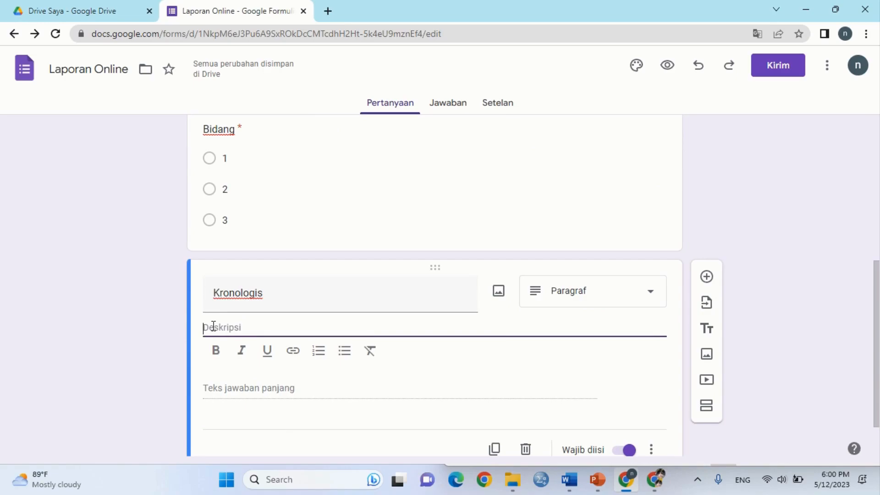
type("jelas")
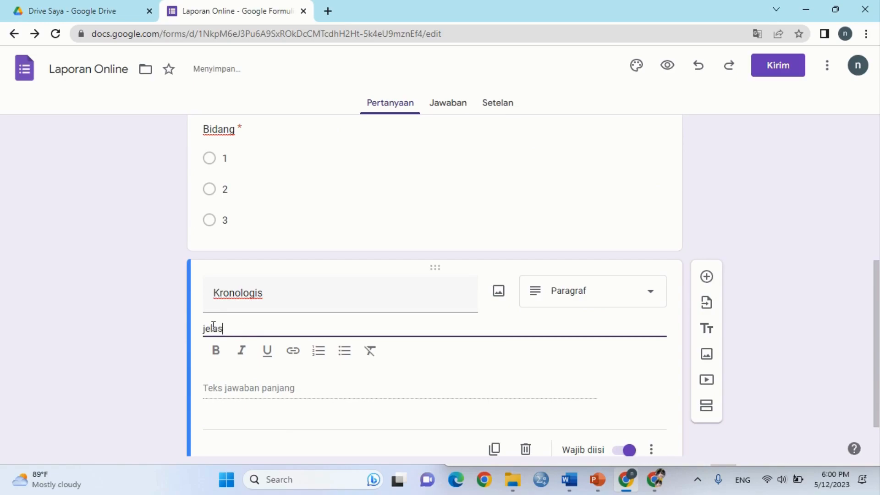
type("ka")
key("BackSpace")
key("BackSpace")
key("BackSpace")
key("BackSpace")
type("K")
key("BackSpace")
type("j")
type("J")
type("elaskan ")
type("tentan")
type("g kejai")
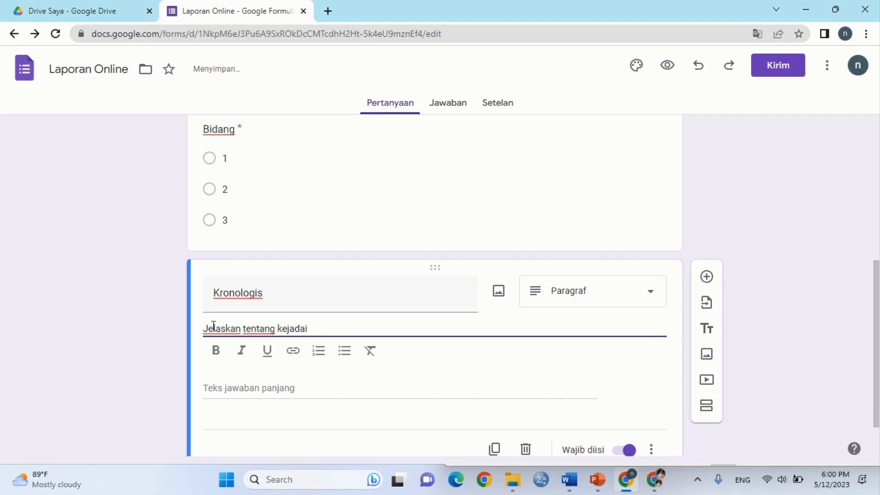
type("n yang akan dilaporkan")
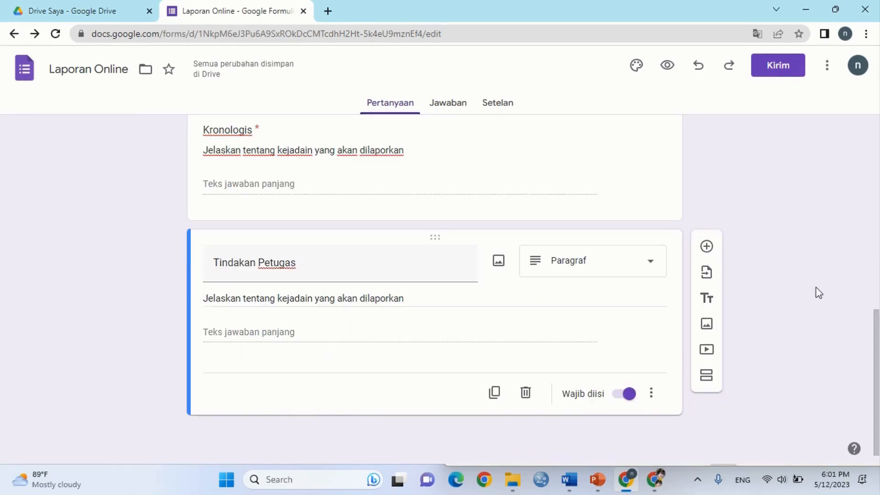
Add a question with the Upload file answer type below Tindakan Petugas and allow respondents to upload files to Drive
left_click(707, 248)
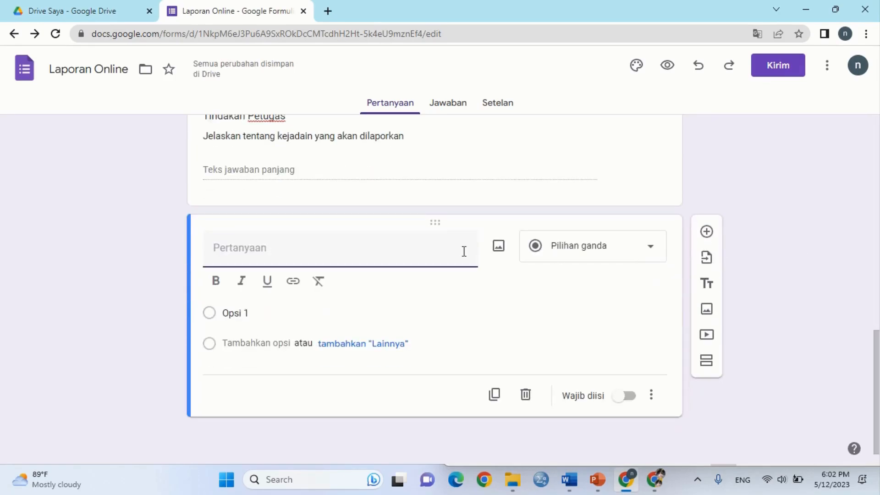
left_click(650, 250)
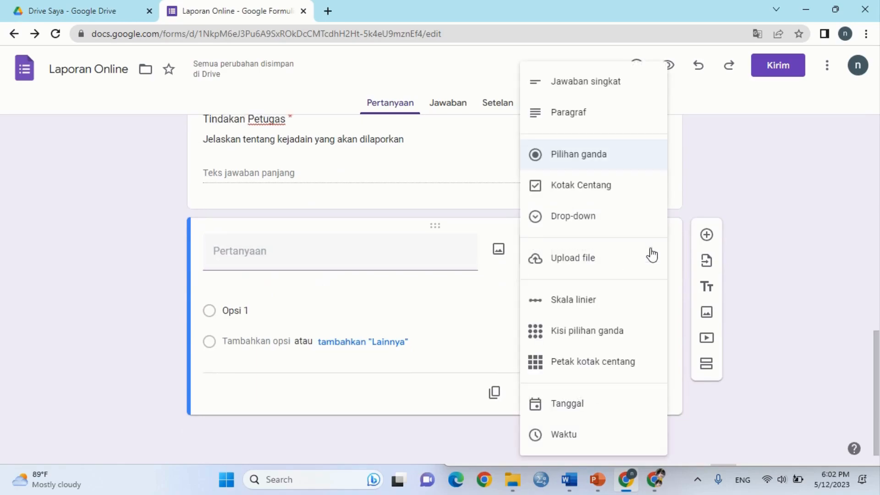
left_click(560, 259)
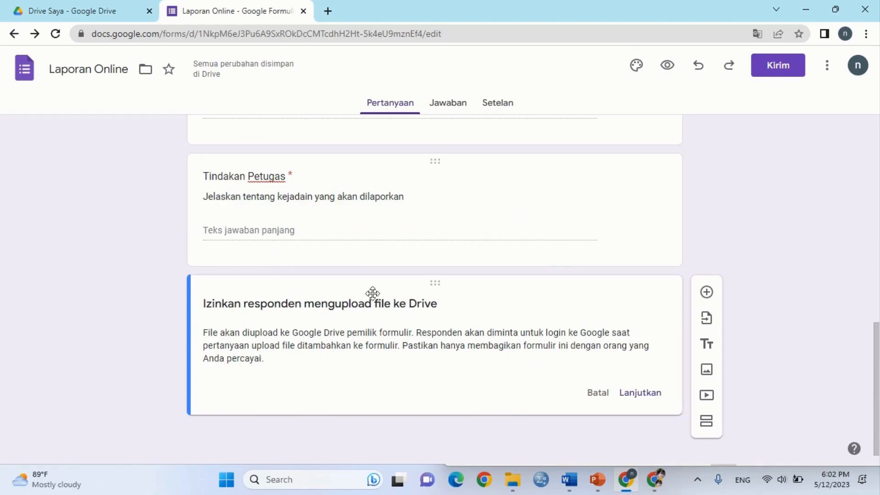
left_click(637, 392)
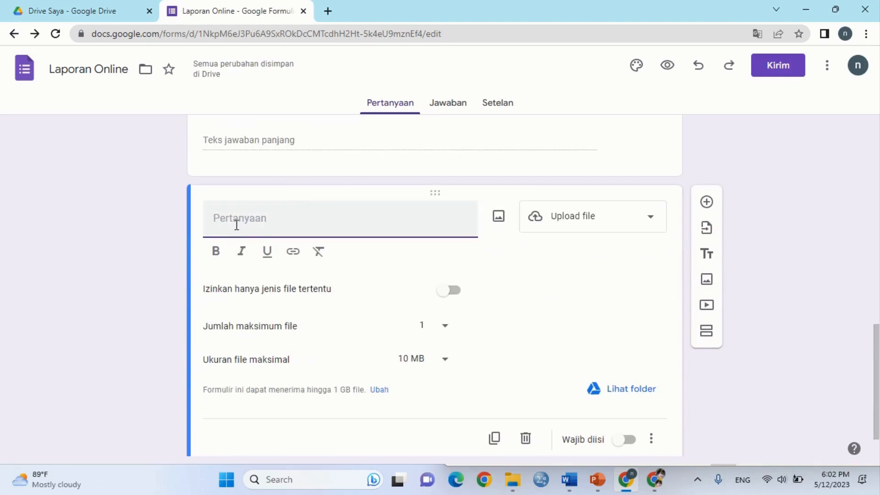
Title the file upload question "Bukti Kejadian" and make it required
type("Bukti")
type("Ke")
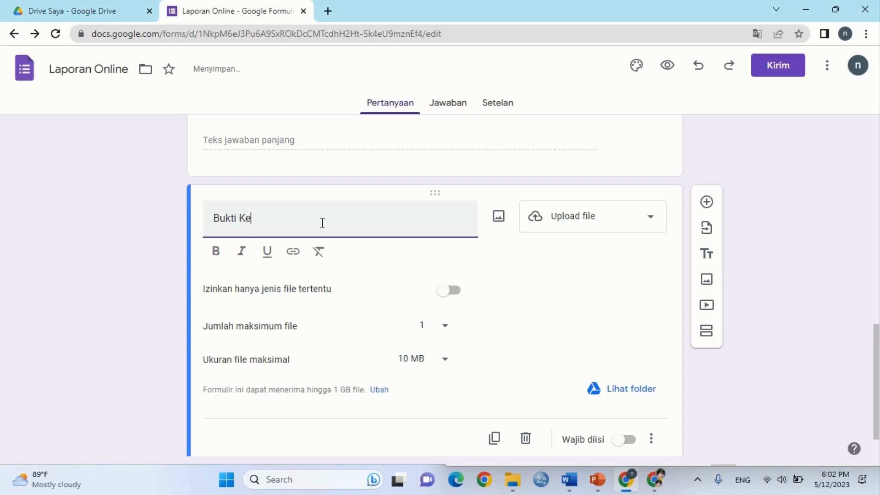
type("jadian")
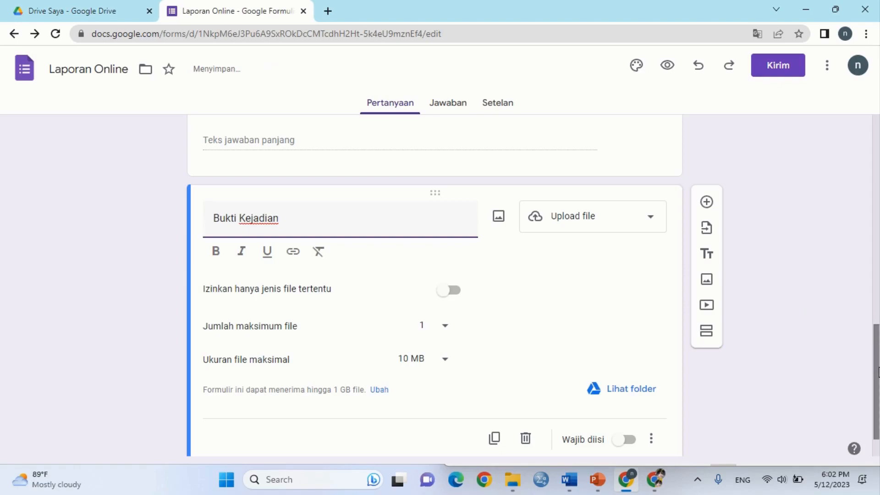
scroll(878, 371, "down", 1)
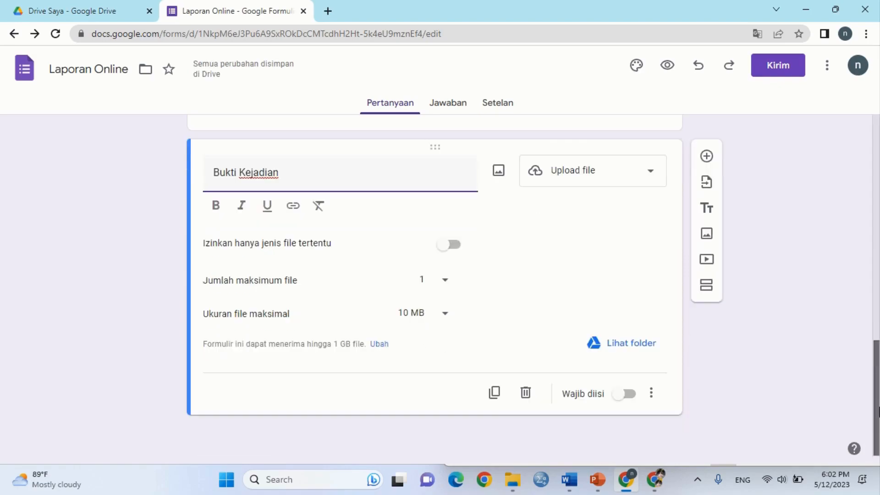
left_click(631, 396)
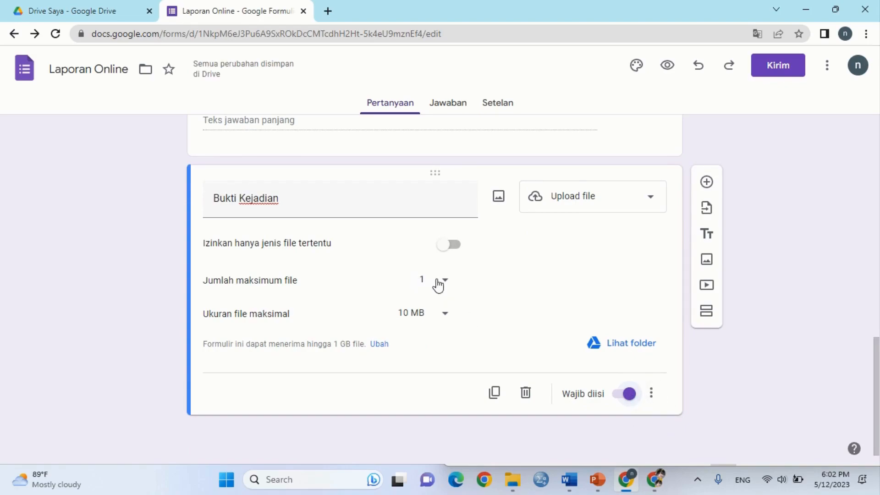
Examine the specific file type restrictions and the maximum file size choices of the Bukti Kejadian question
left_click(454, 249)
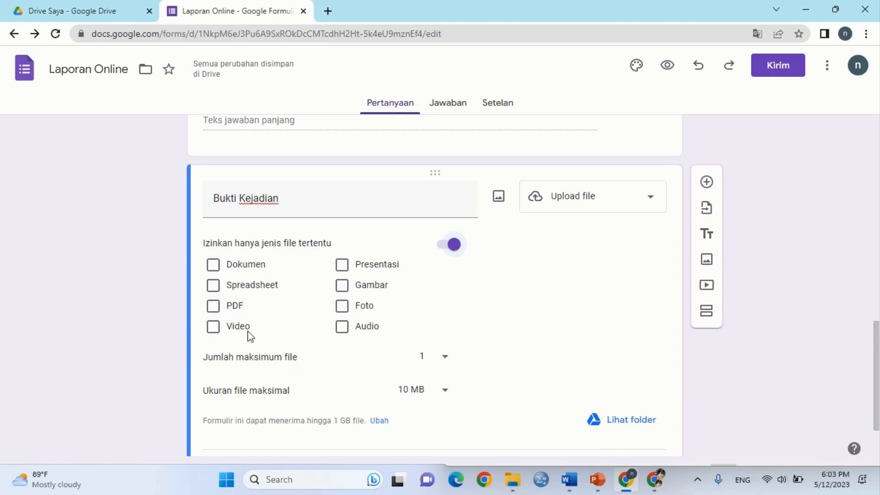
left_click(442, 250)
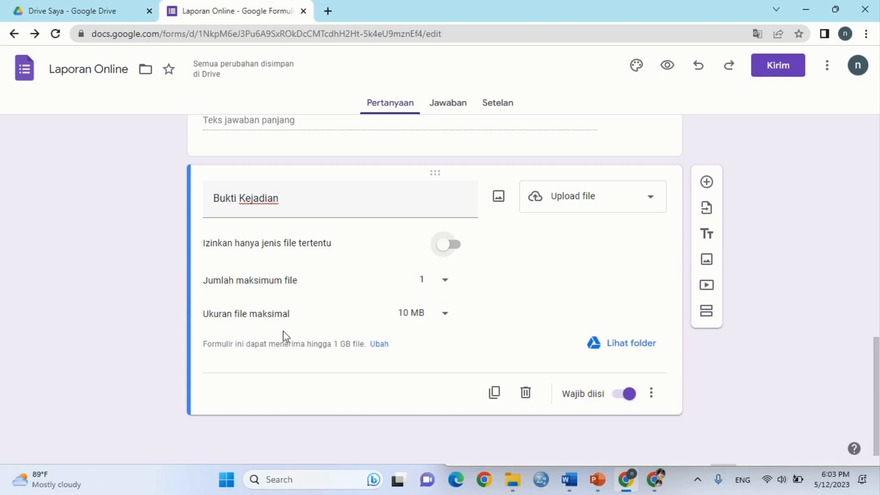
left_click(443, 316)
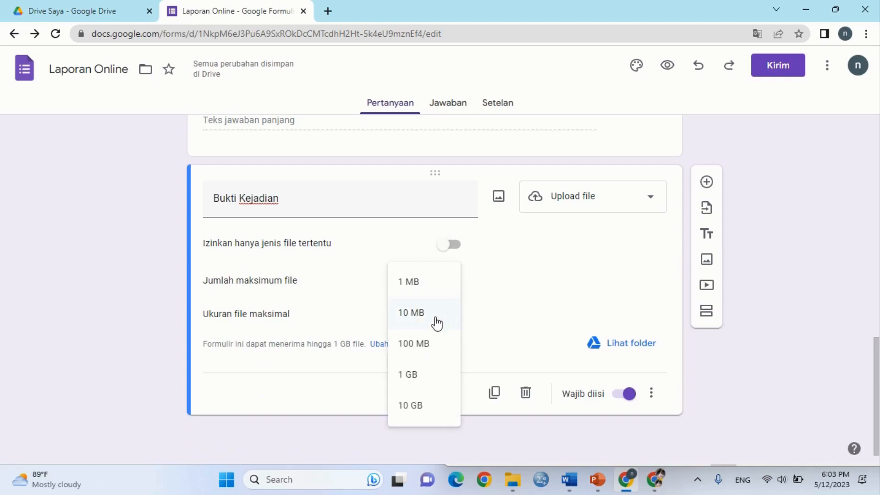
left_click(498, 320)
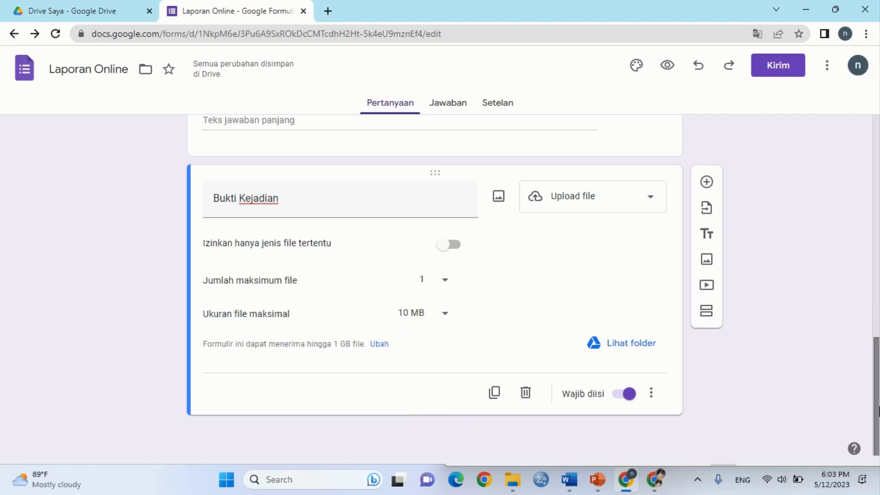
Look over the form's questions, then examine the response, presentation and default sections of its settings
scroll(878, 409, "up", 3)
scroll(878, 410, "down", 3)
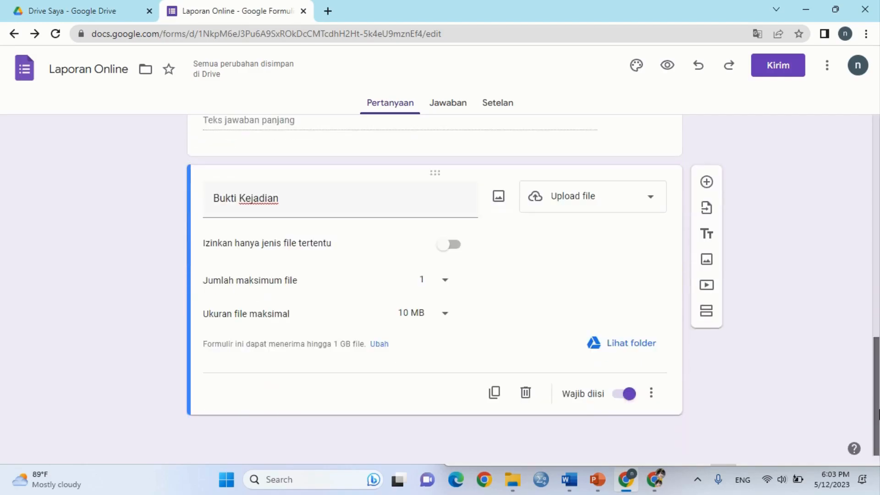
left_click_drag(878, 421, 876, 129)
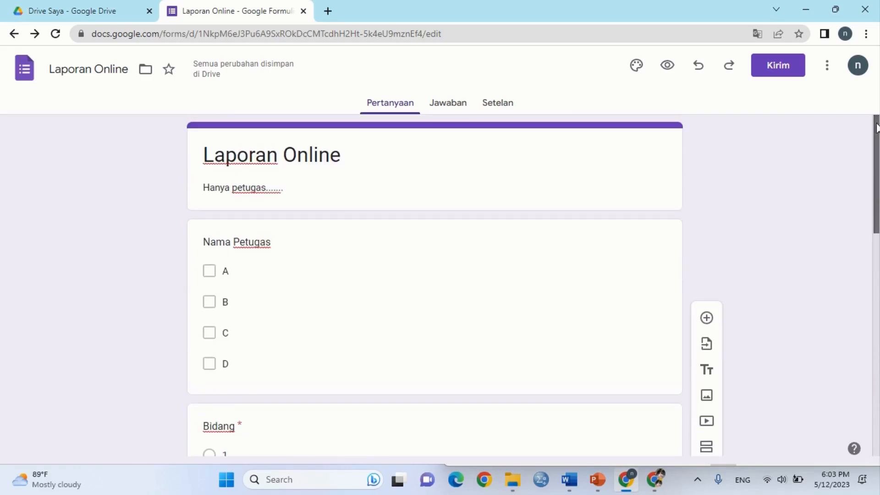
left_click(449, 108)
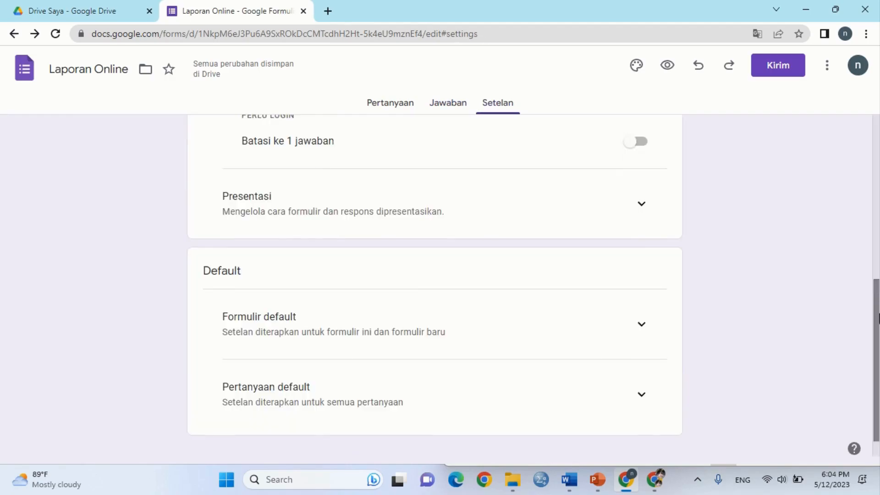
scroll(434, 284, "down", 1)
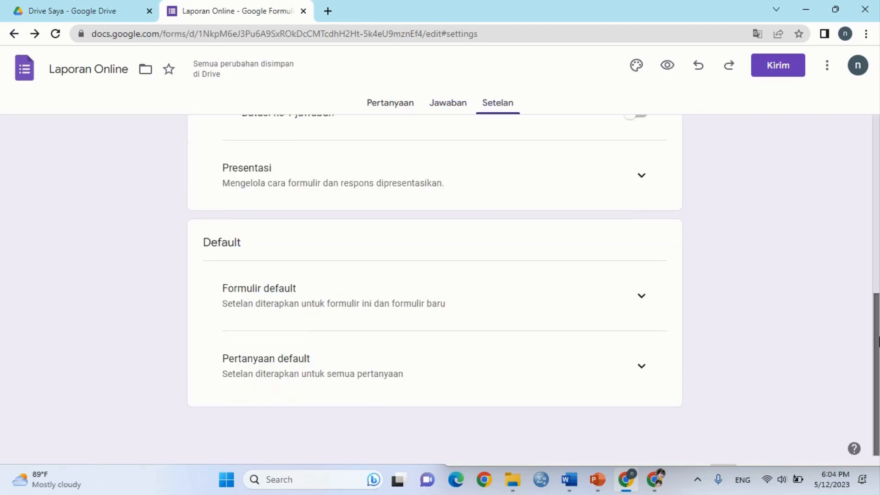
scroll(435, 284, "up", 3)
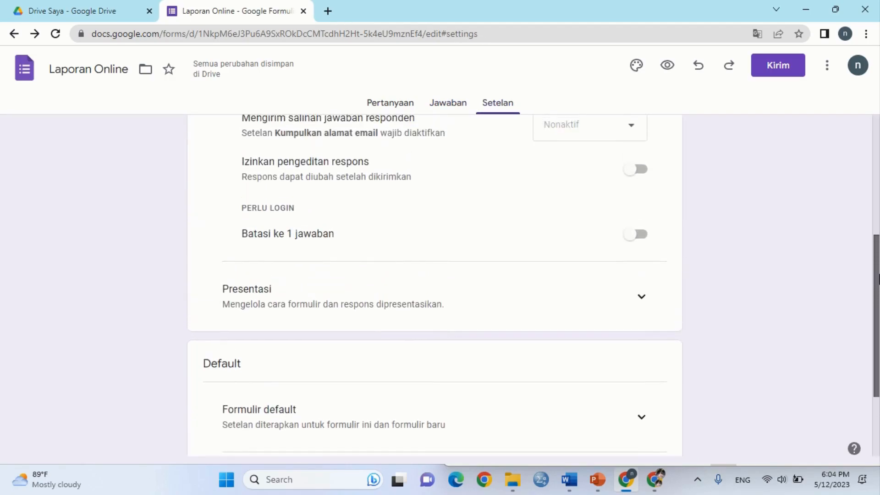
scroll(486, 262, "up", 1)
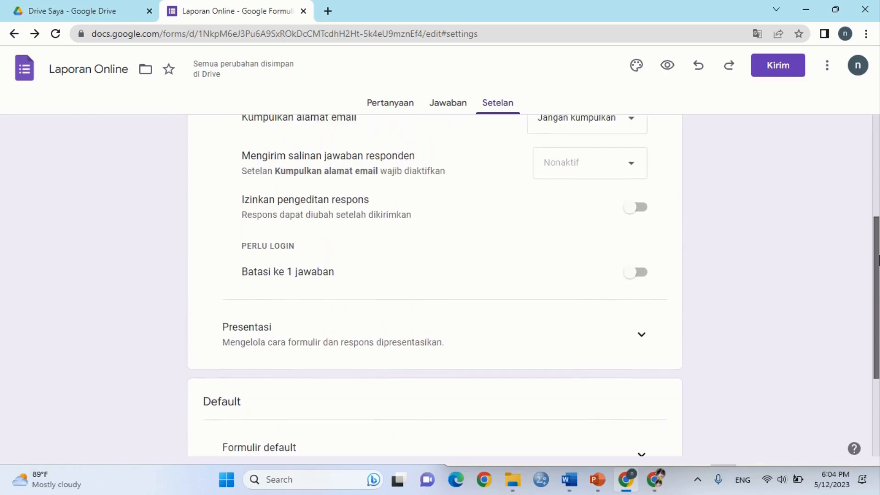
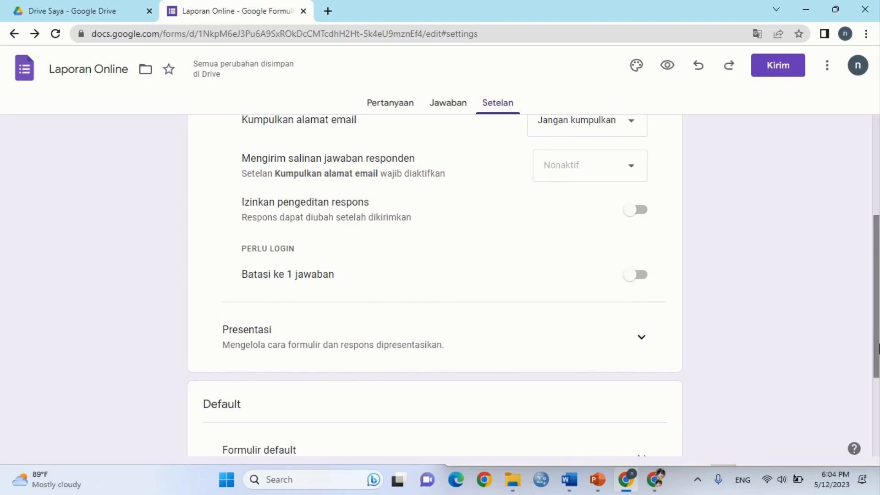
scroll(877, 316, "up", 2)
scroll(878, 316, "up", 1)
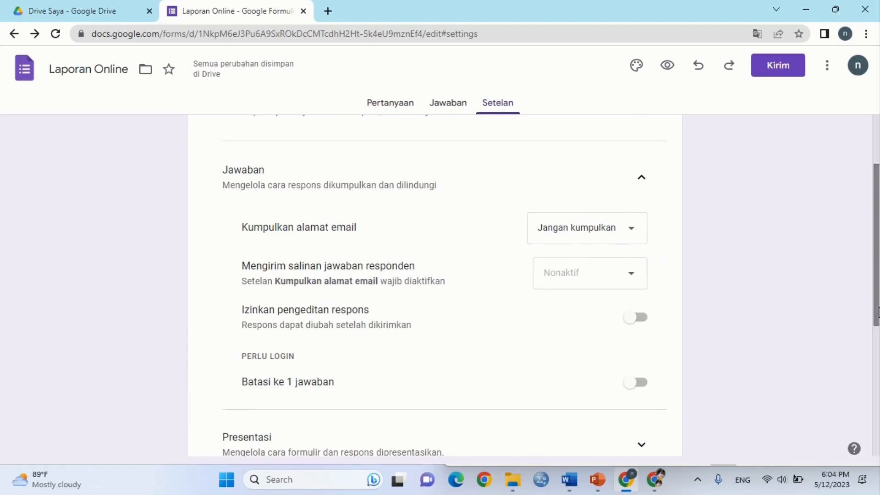
left_click_drag(878, 316, 878, 476)
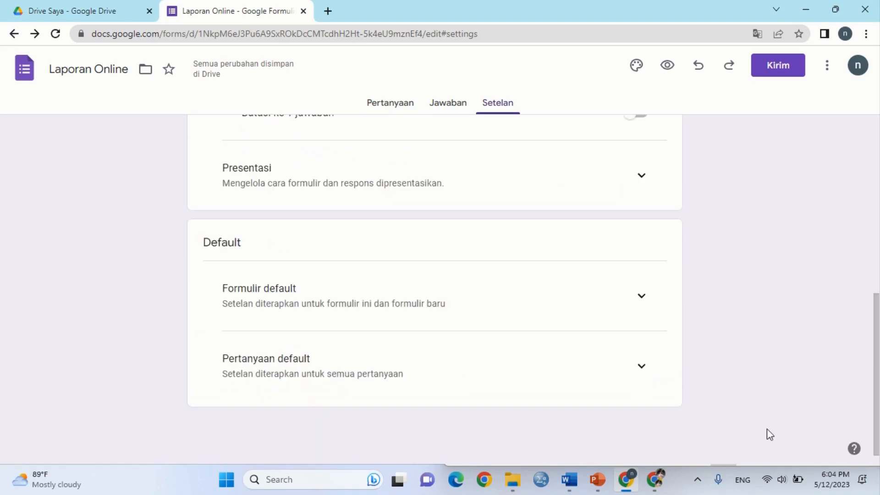
left_click_drag(876, 374, 856, 205)
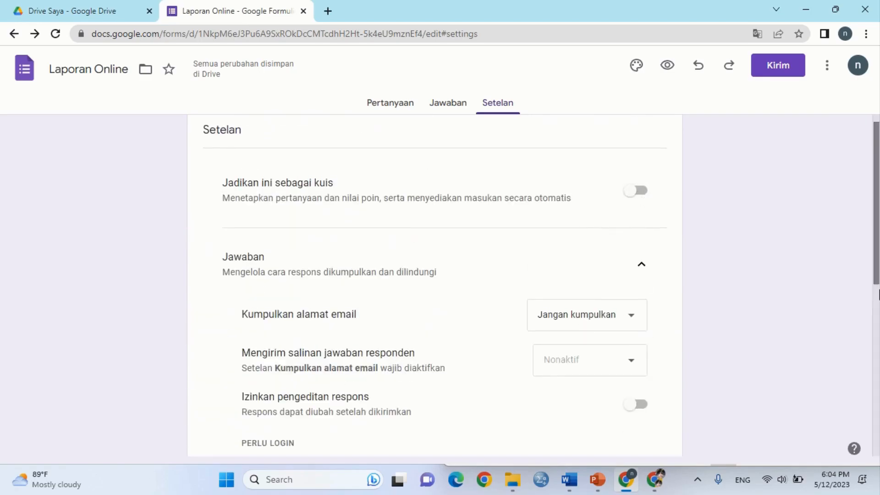
left_click(876, 338)
scroll(876, 318, "up", 3)
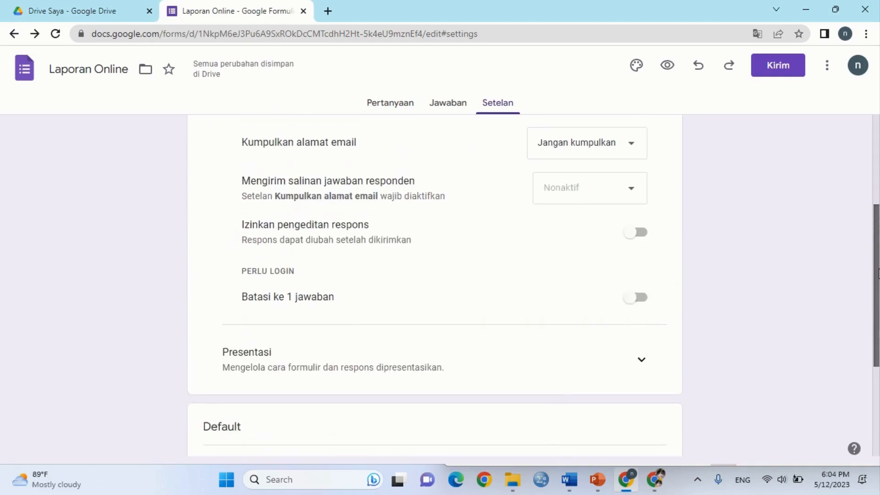
Keep email address collection at "Jangan kumpulkan" and turn on "Izinkan pengeditan respons" in the response settings
left_click(628, 173)
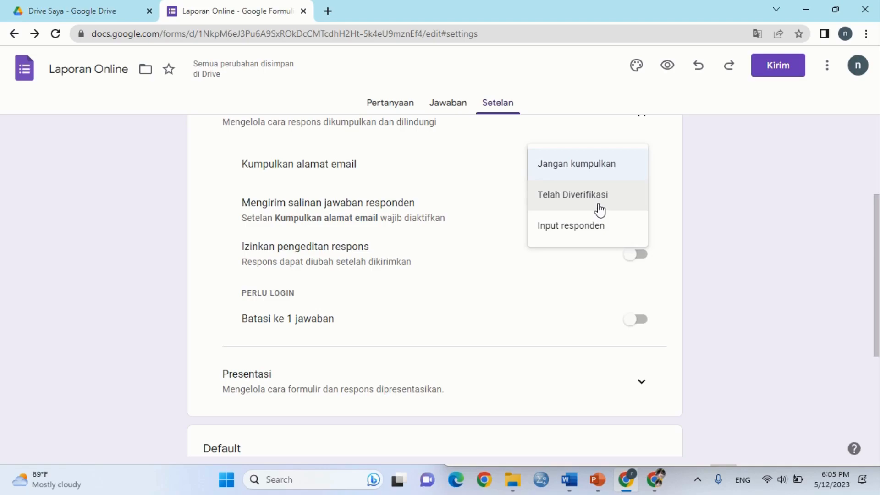
left_click(594, 166)
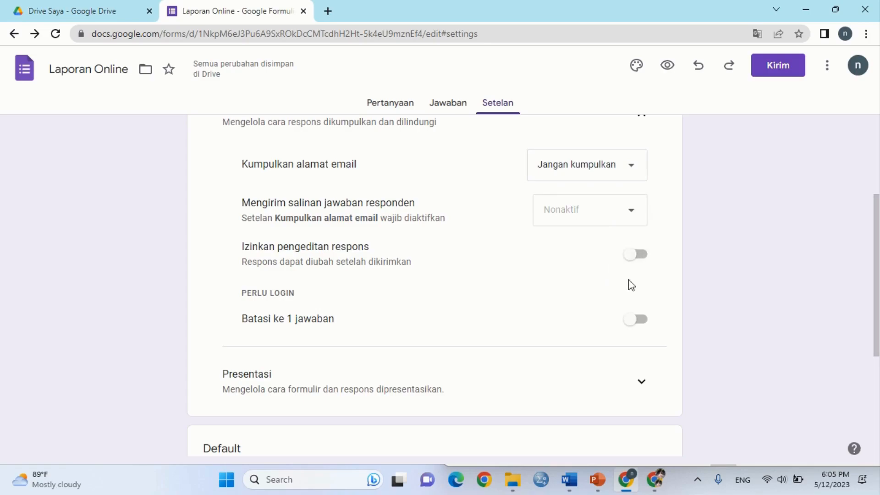
left_click(643, 259)
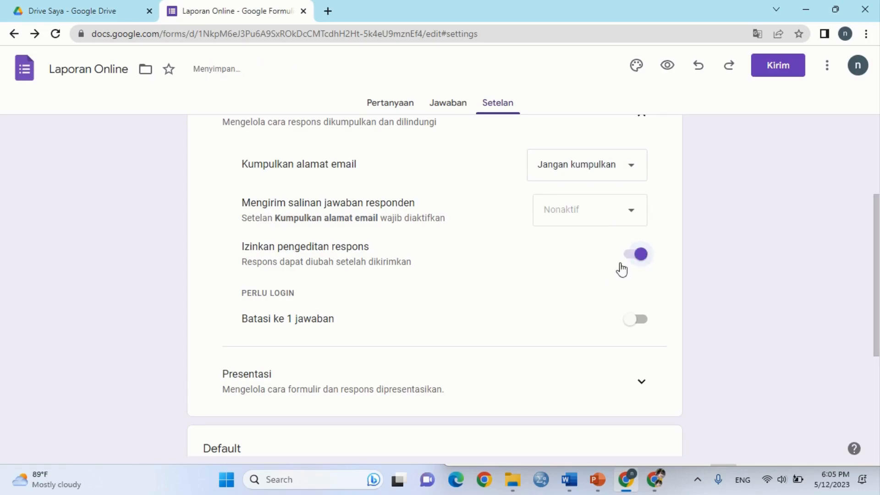
Review the Presentasi settings and the form's responses page, then return to the settings
scroll(878, 313, "down", 2)
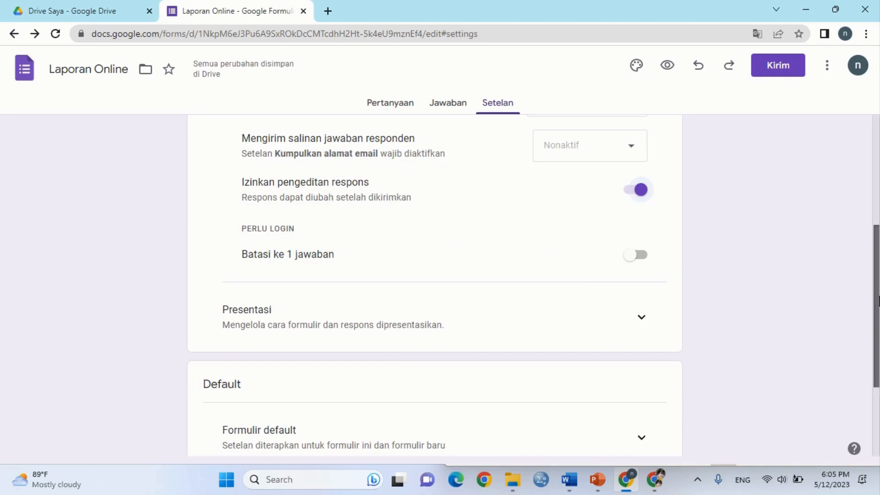
scroll(876, 320, "down", 2)
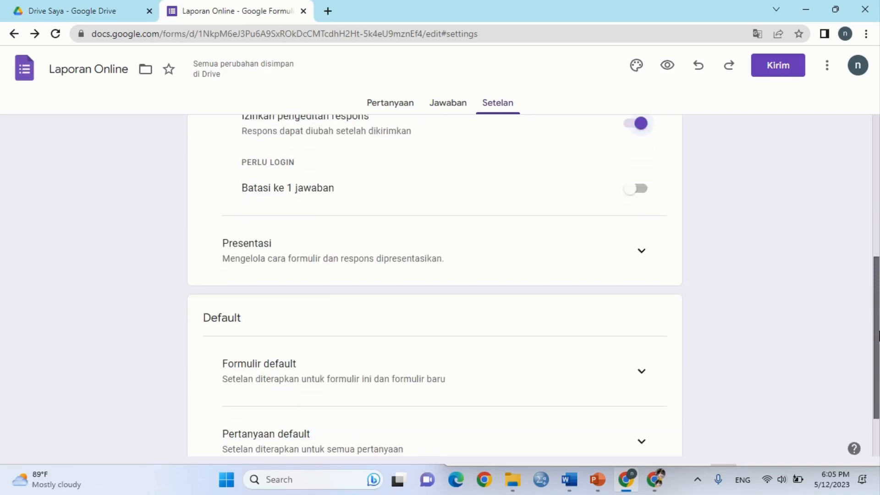
left_click(642, 243)
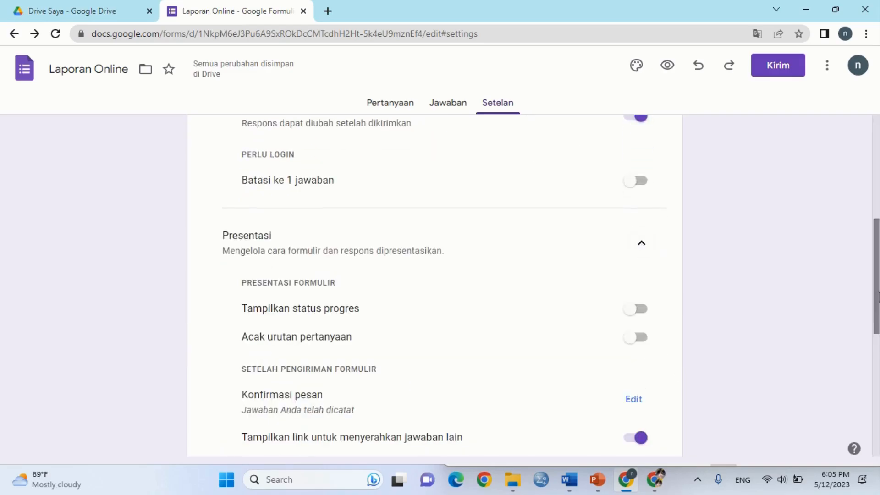
left_click_drag(879, 301, 878, 273)
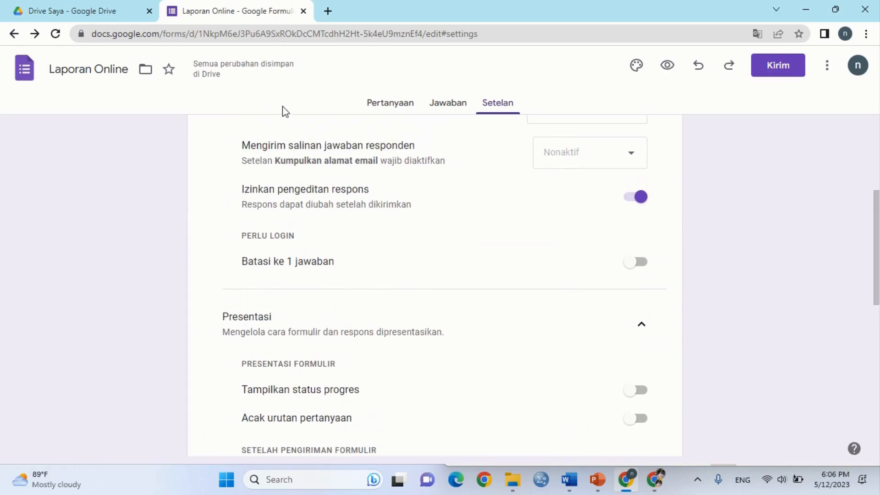
left_click(449, 108)
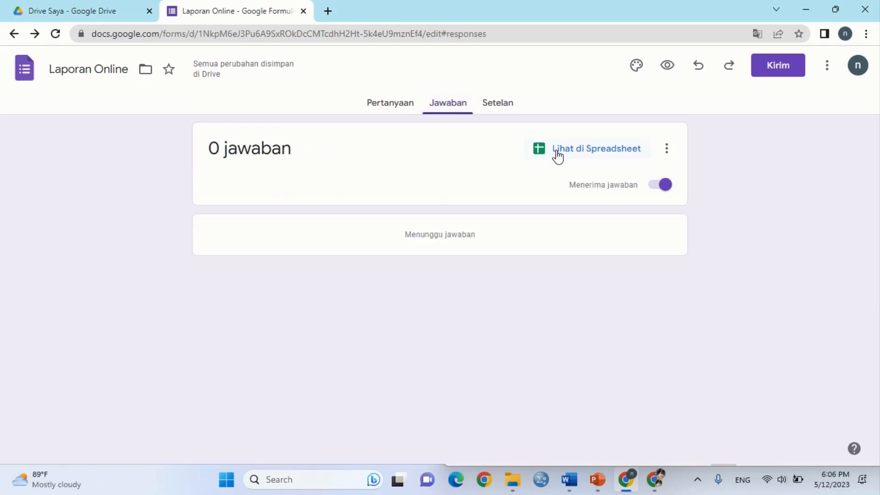
left_click(499, 110)
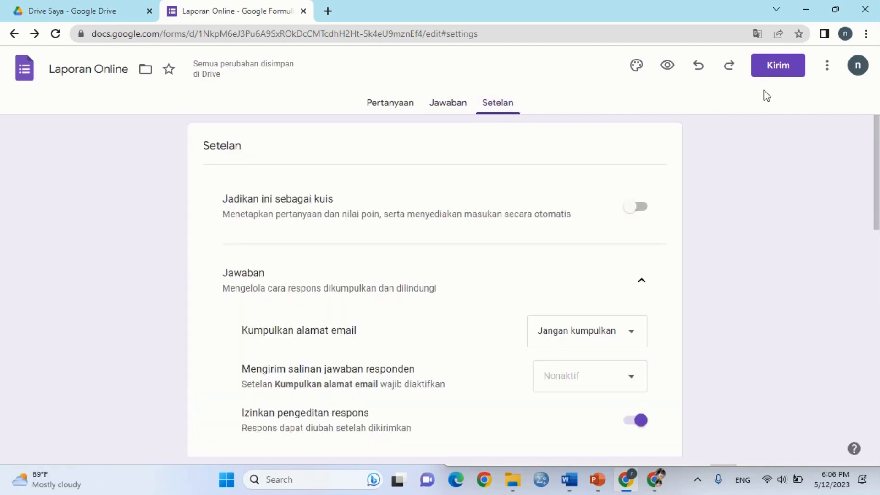
Get the sharing link of the Laporan Online form, shorten its URL and copy it
left_click(773, 72)
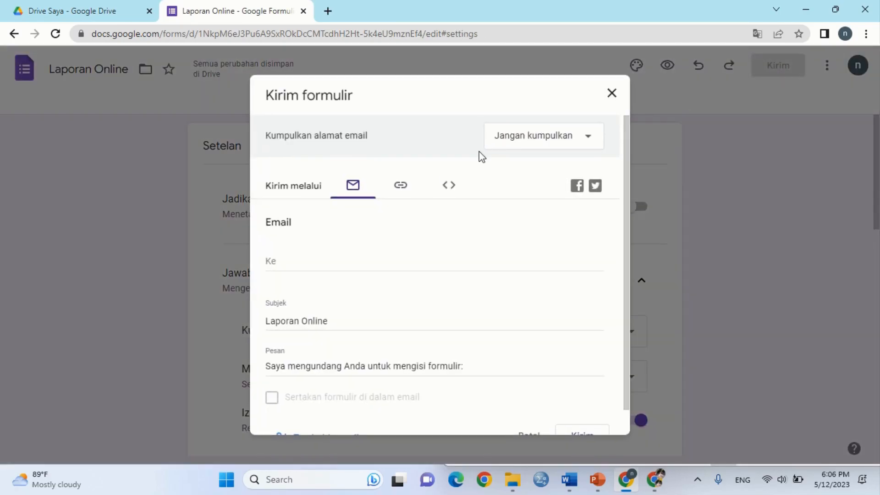
left_click(399, 188)
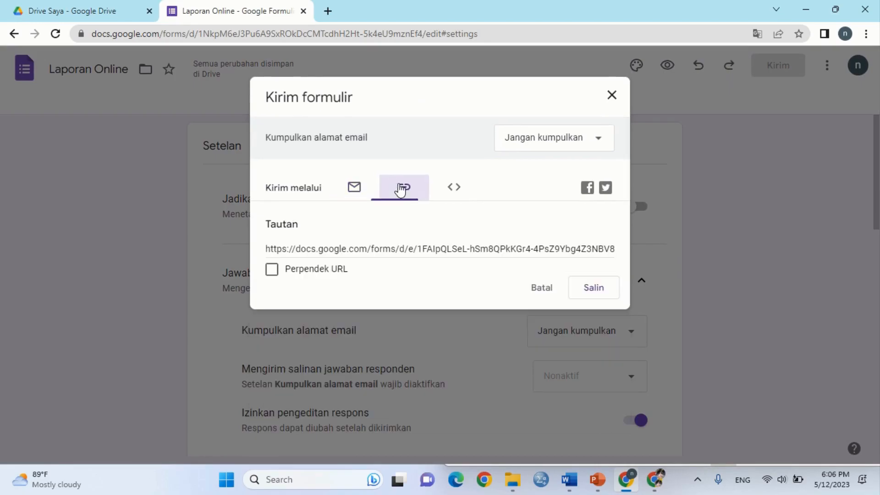
left_click(272, 270)
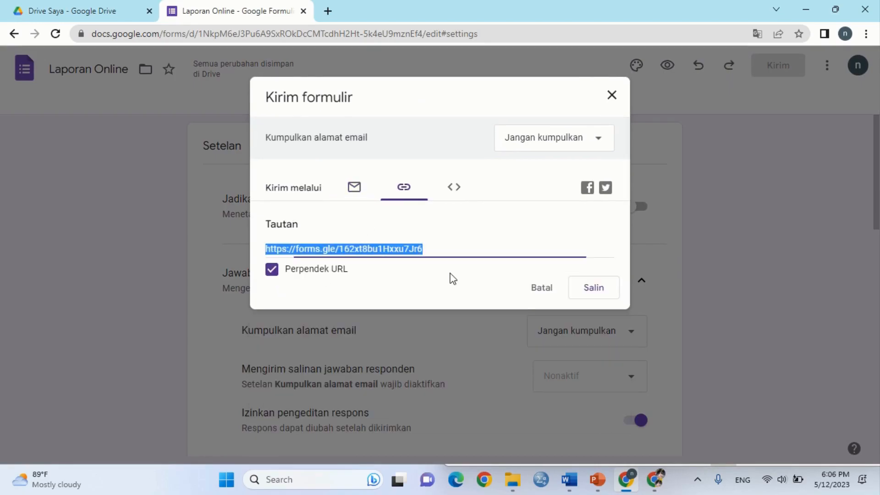
left_click(595, 293)
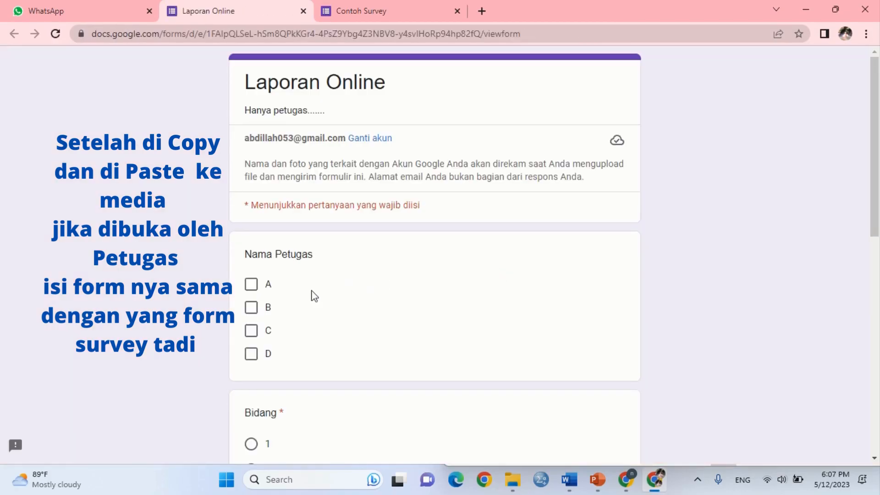
In the opened Laporan Online response form, choose A for Nama Petugas and 2 for Bidang
scroll(314, 296, "down", 2)
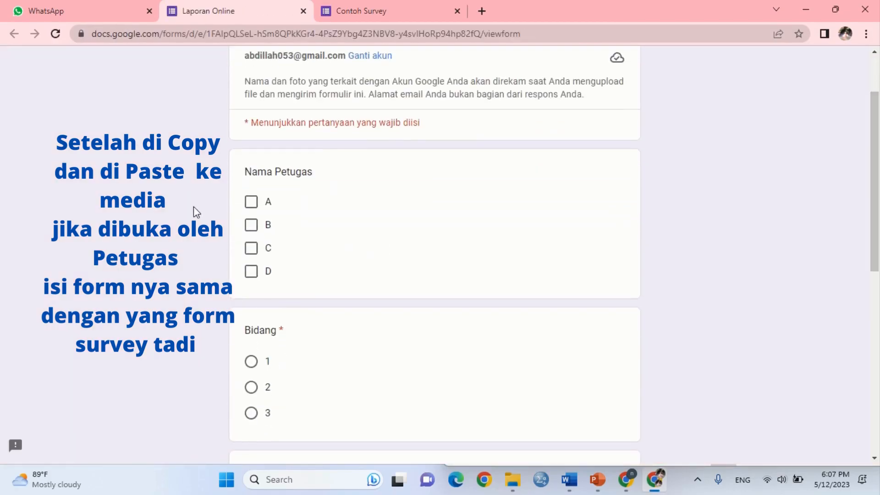
left_click(251, 201)
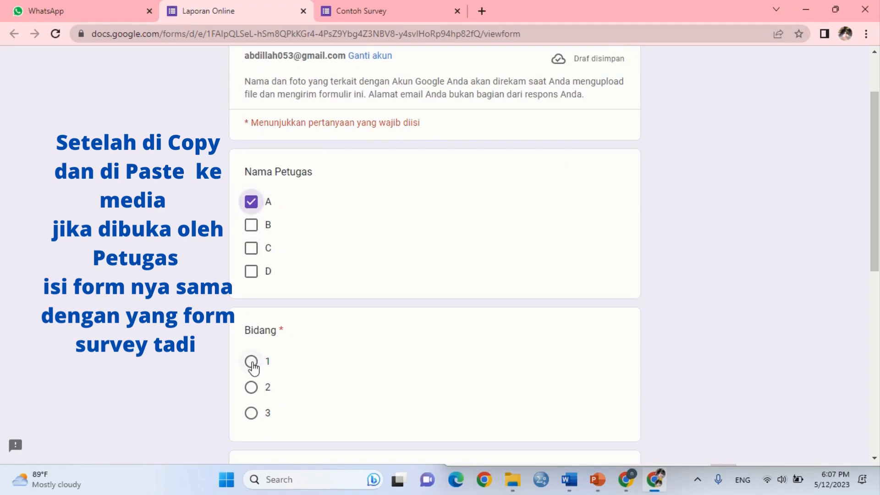
left_click(251, 387)
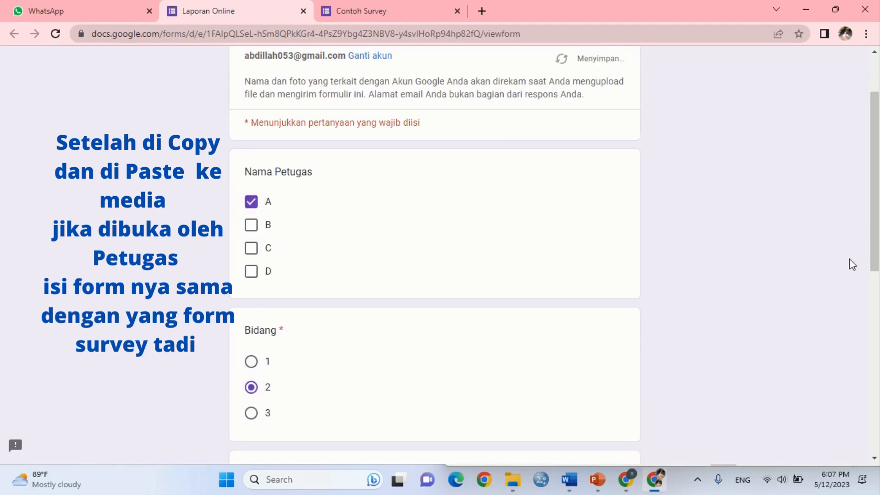
Answer Kronologis with "Blallll" and Tindakan Petugas with "12abacc"
left_click_drag(875, 231, 877, 390)
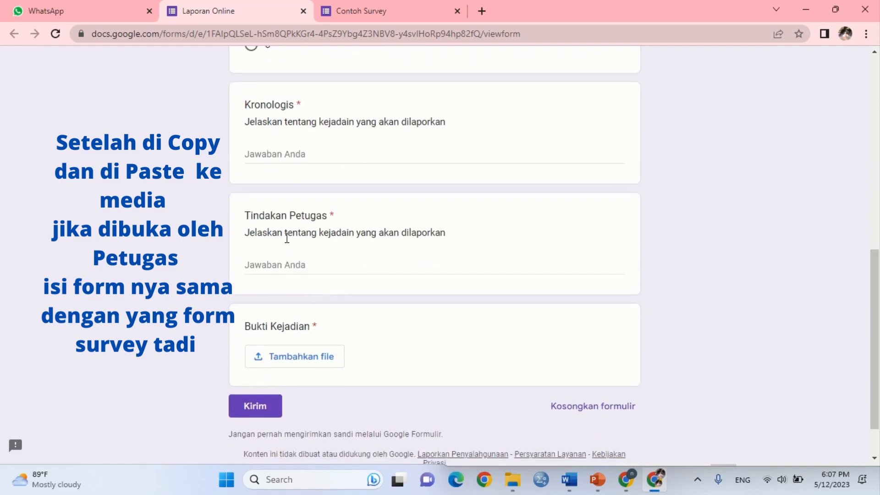
left_click(287, 157)
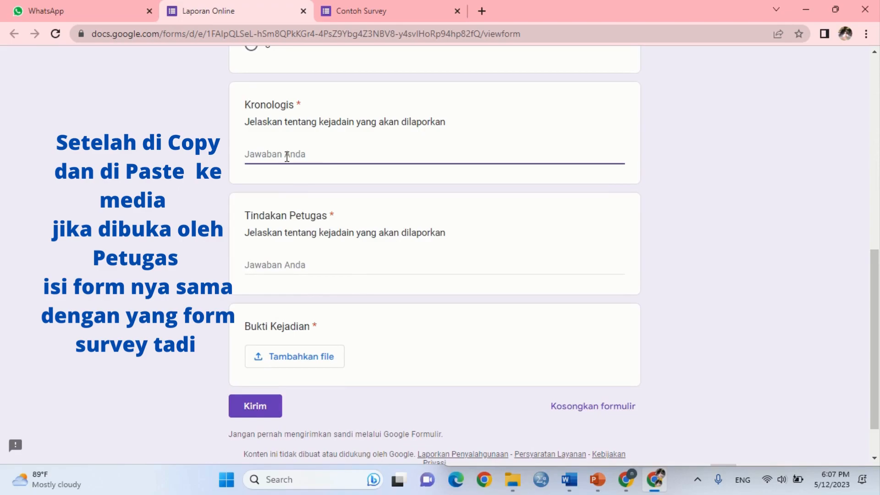
type("Blallll")
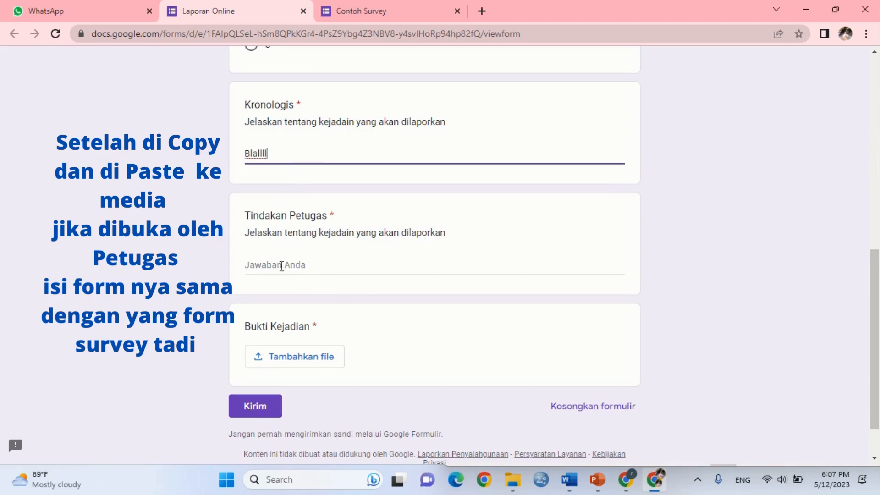
left_click(282, 266)
type("12abacc")
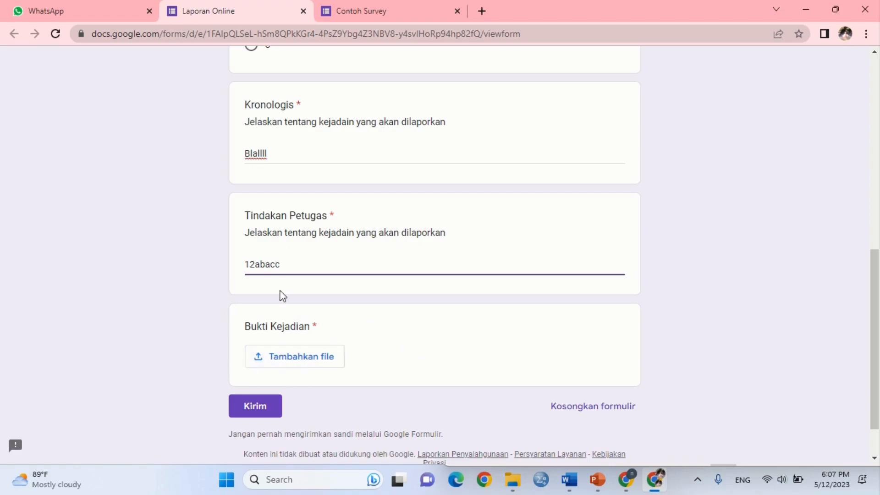
Upload the Excel file "Formulir tanpa judul (Jawaban)" from Downloads as the Bukti Kejadian answer
left_click(284, 361)
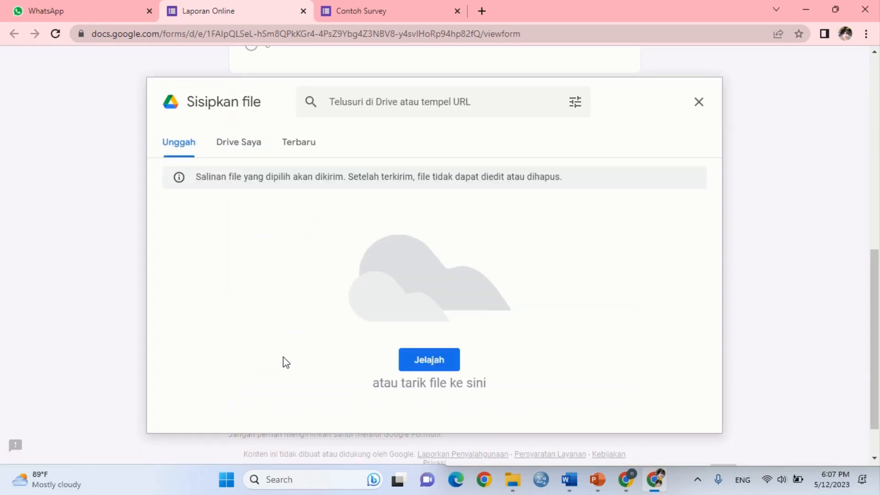
left_click(436, 357)
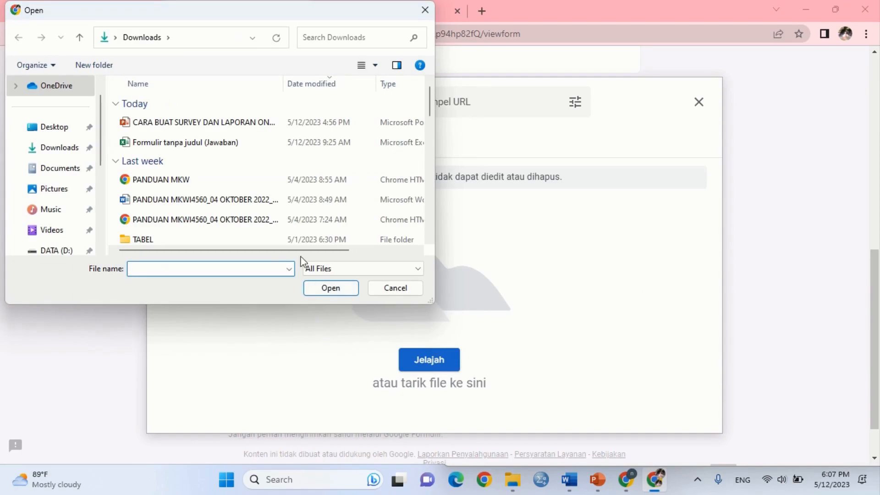
left_click(205, 143)
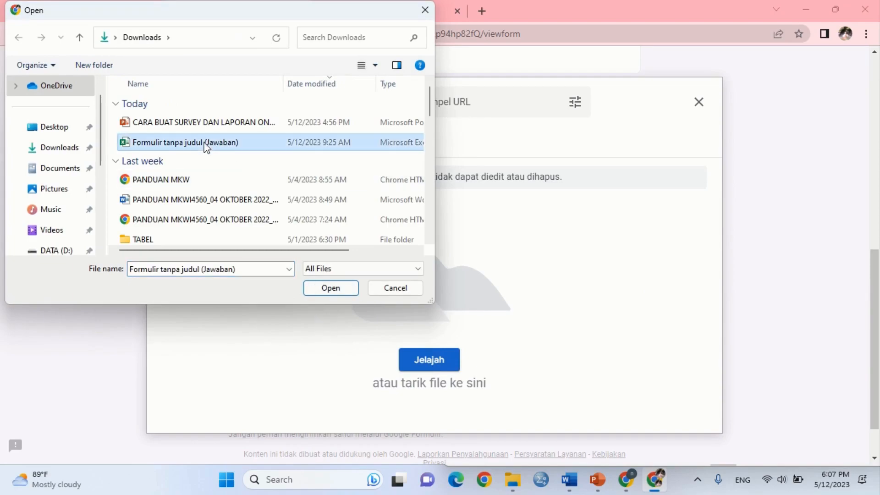
left_click(329, 289)
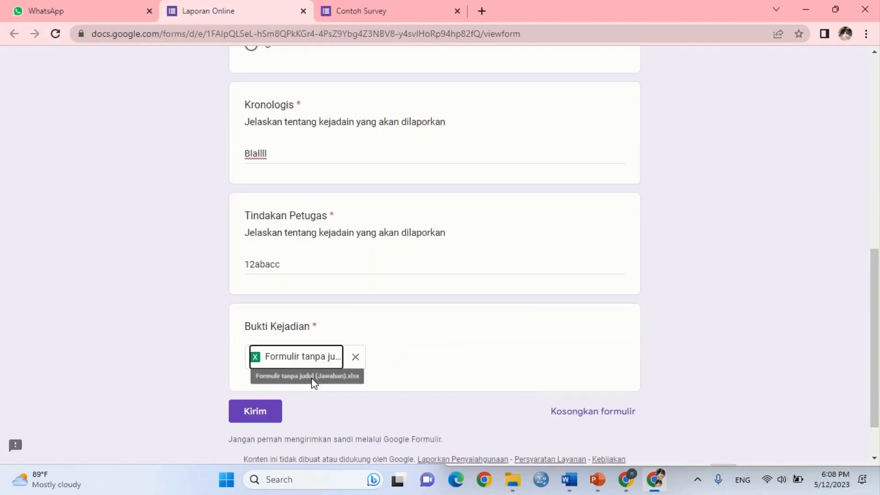
Submit the completed Laporan Online response
left_click(259, 415)
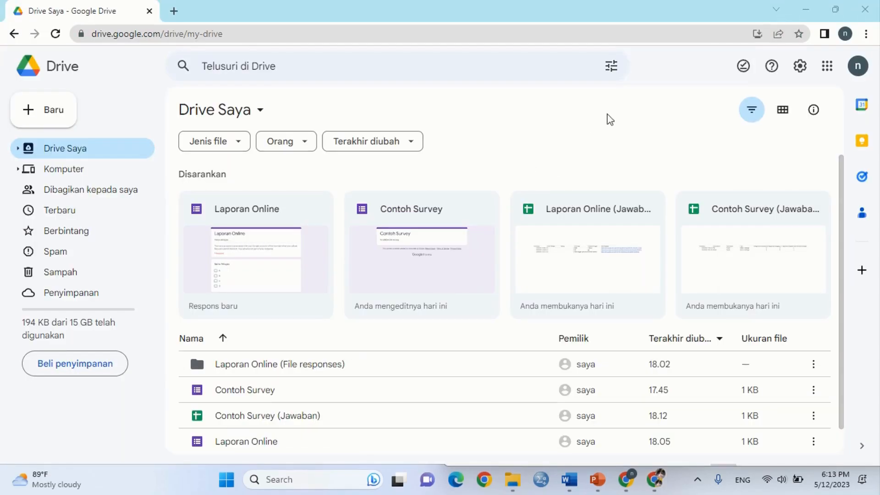
Go to Google Drive and open the Contoh Survey (Jawaban) spreadsheet to view the recorded survey answers
left_click(827, 66)
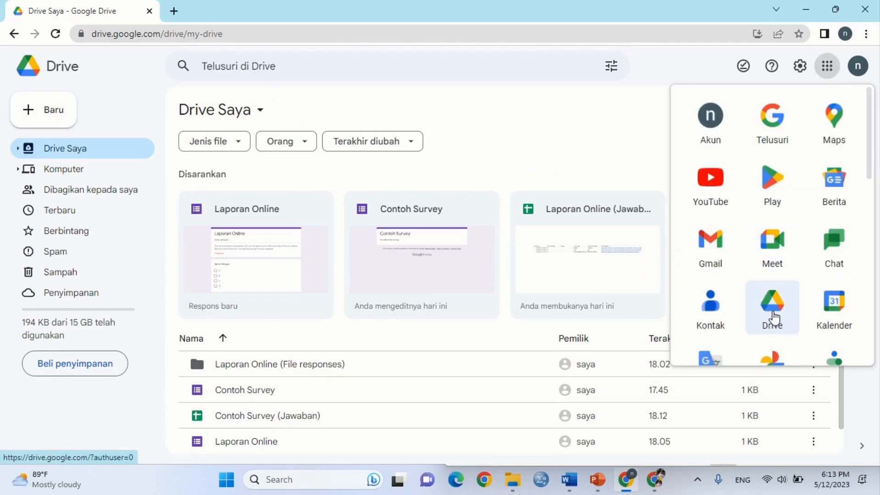
left_click(773, 317)
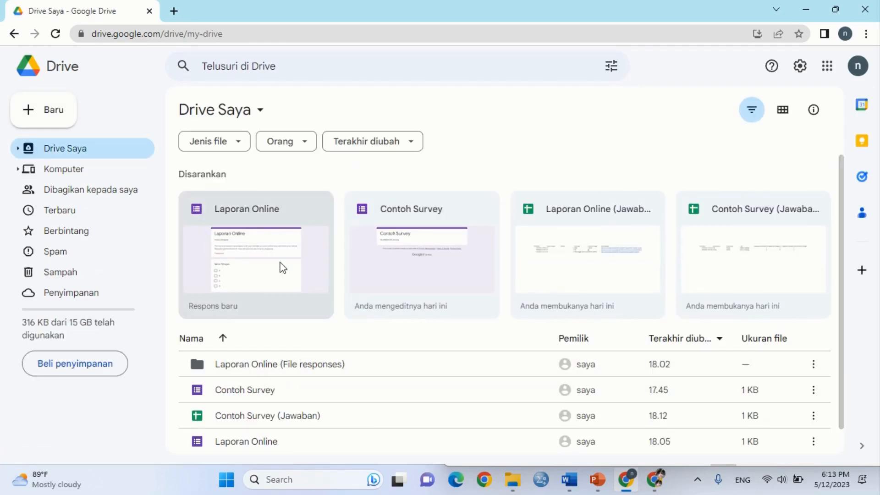
double_click(435, 257)
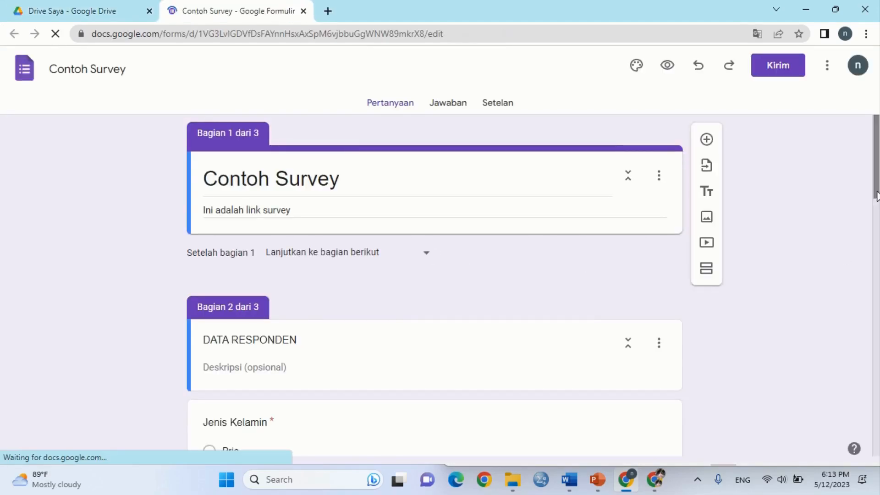
left_click(303, 10)
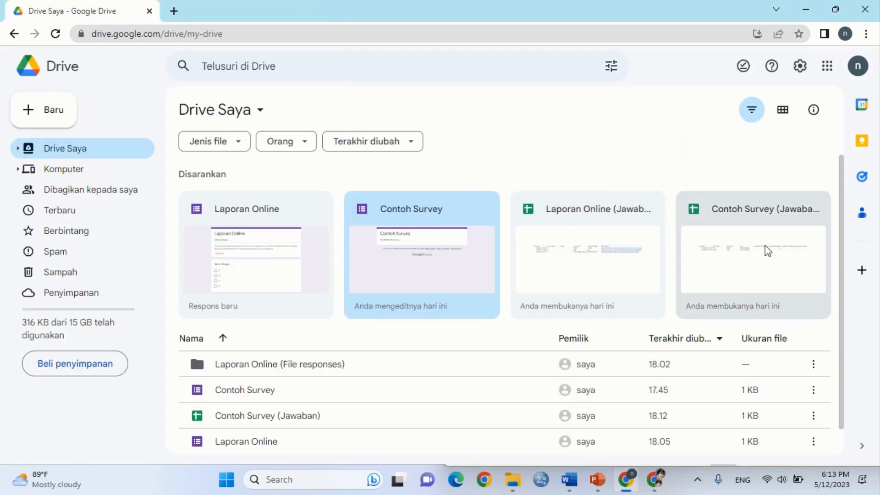
double_click(740, 258)
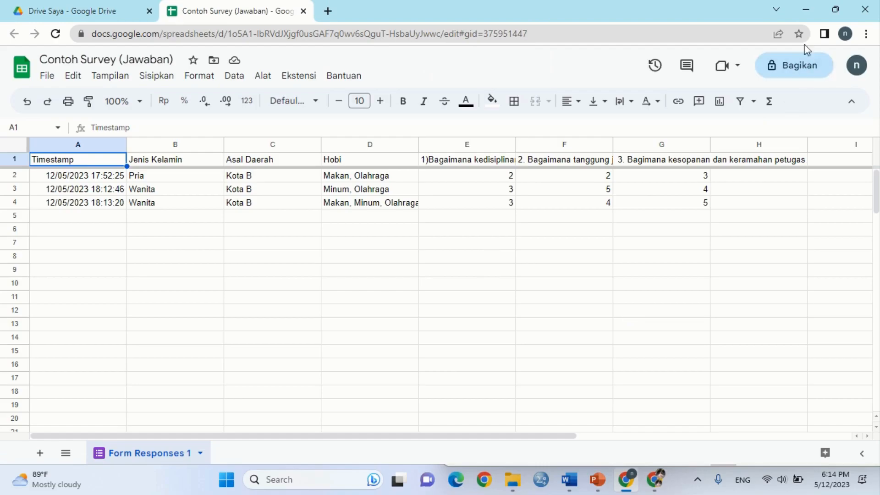
left_click(805, 9)
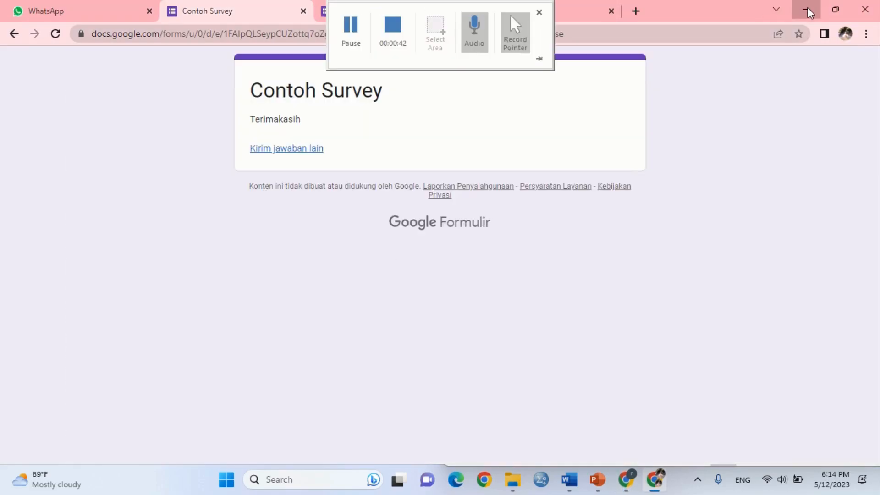
left_click(807, 8)
left_click(806, 10)
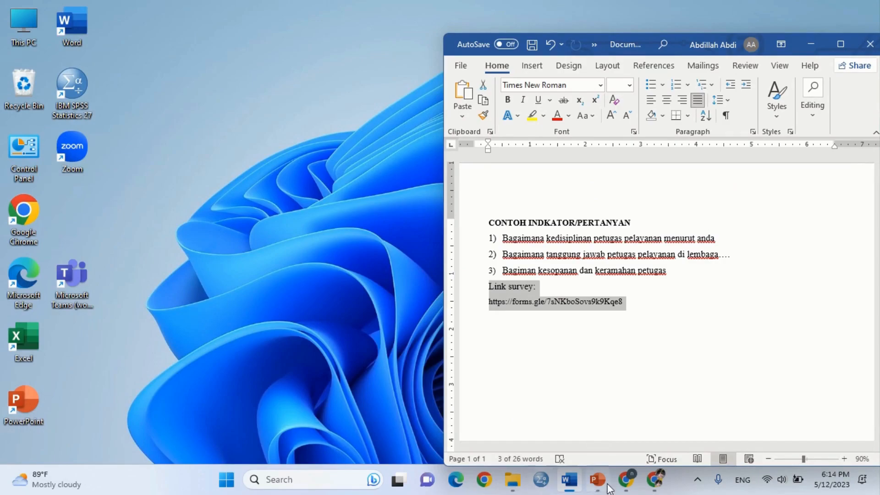
left_click(629, 485)
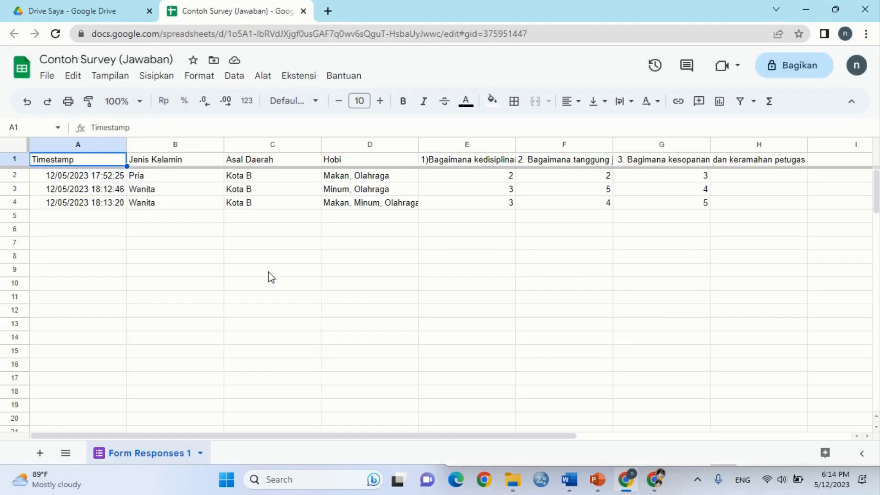
Open the Contoh Survey form from Drive and review the charts in its response summary
left_click(106, 10)
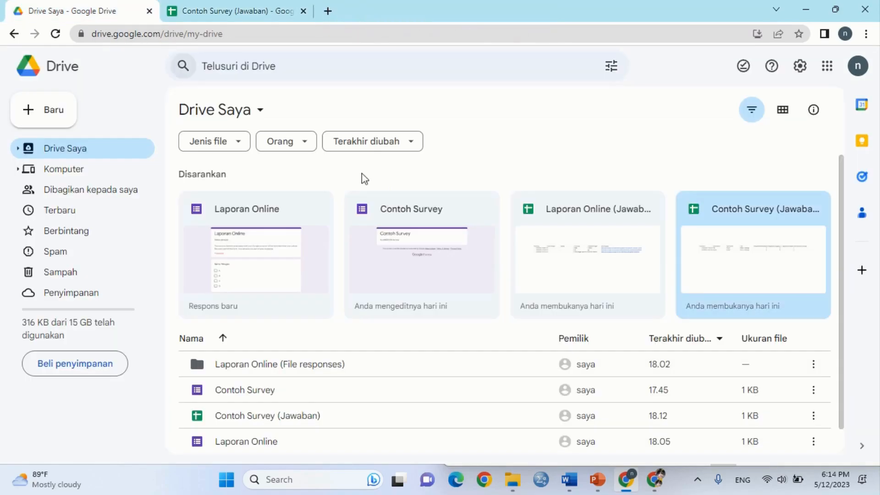
double_click(447, 292)
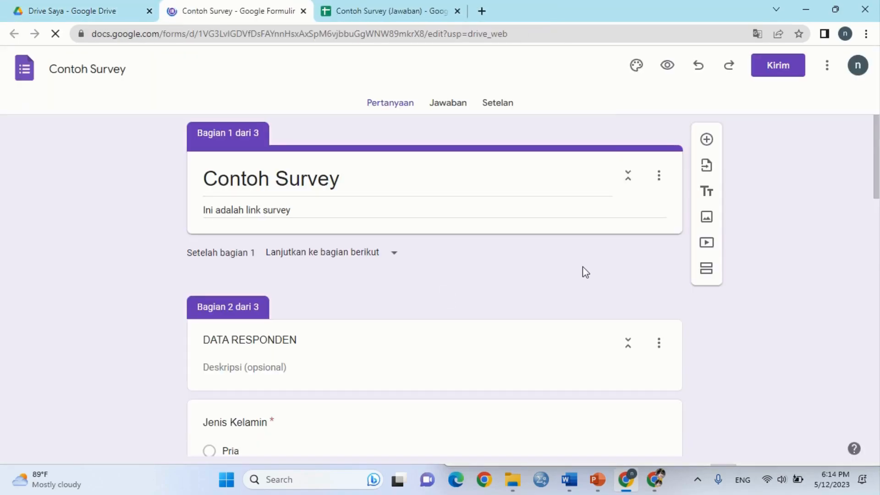
left_click(443, 106)
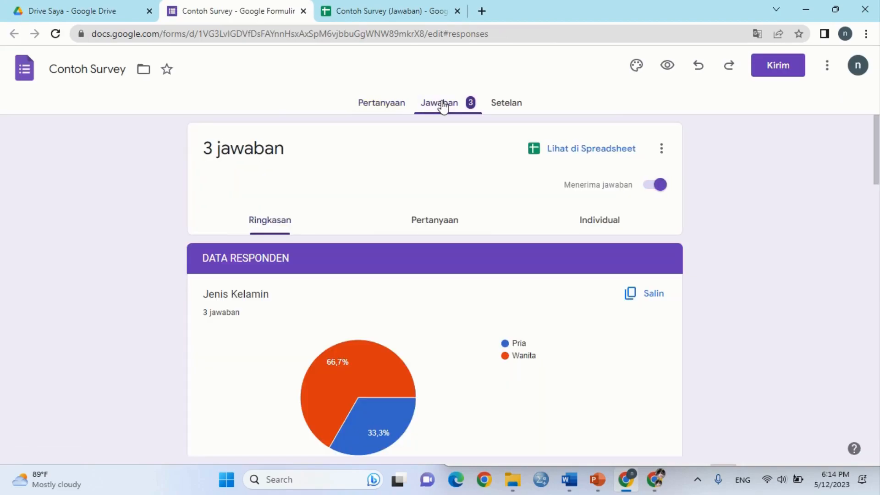
left_click_drag(877, 141, 877, 415)
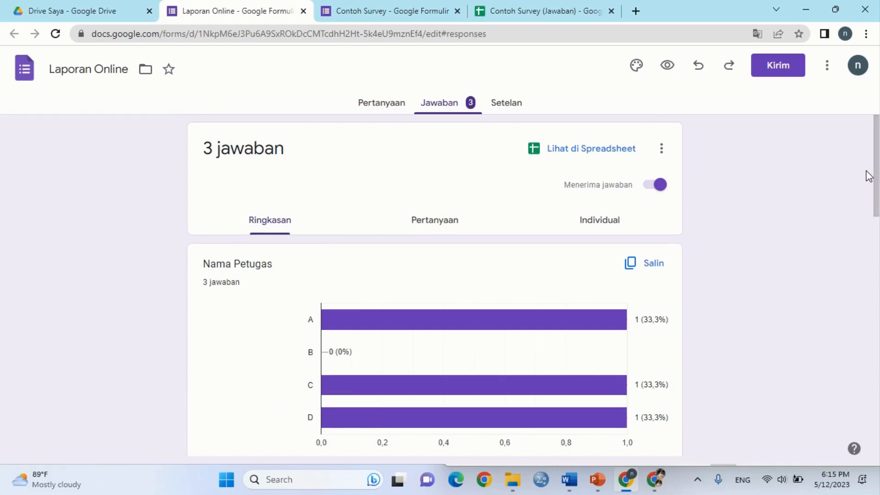
In Google Drive, open the Bukti Kejadian (File responses) folder inside Laporan Online (File responses) to view the uploaded evidence files
left_click(91, 10)
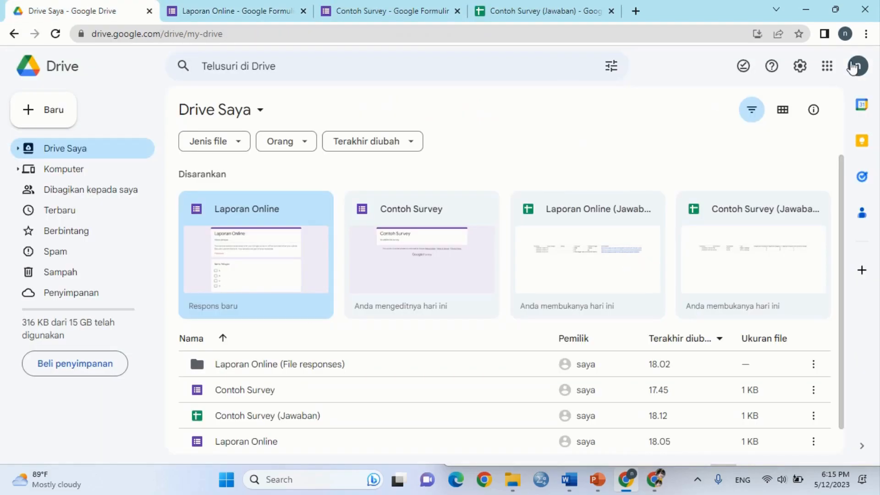
left_click(827, 65)
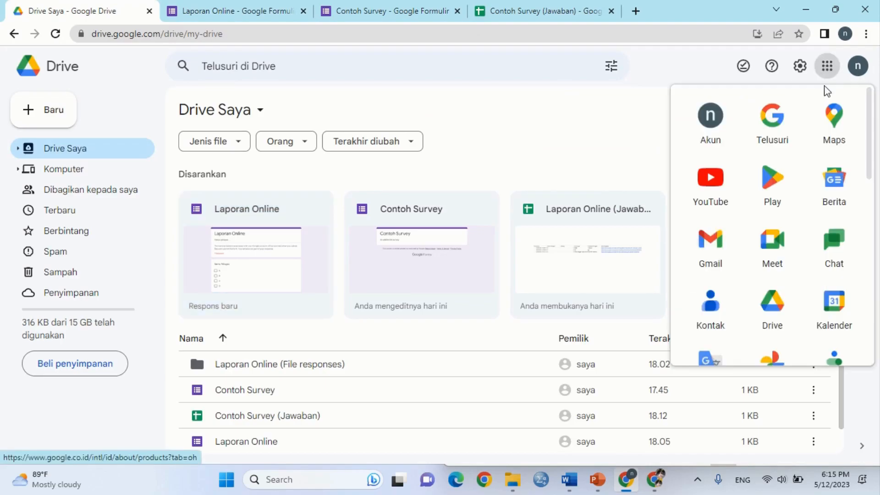
left_click(774, 300)
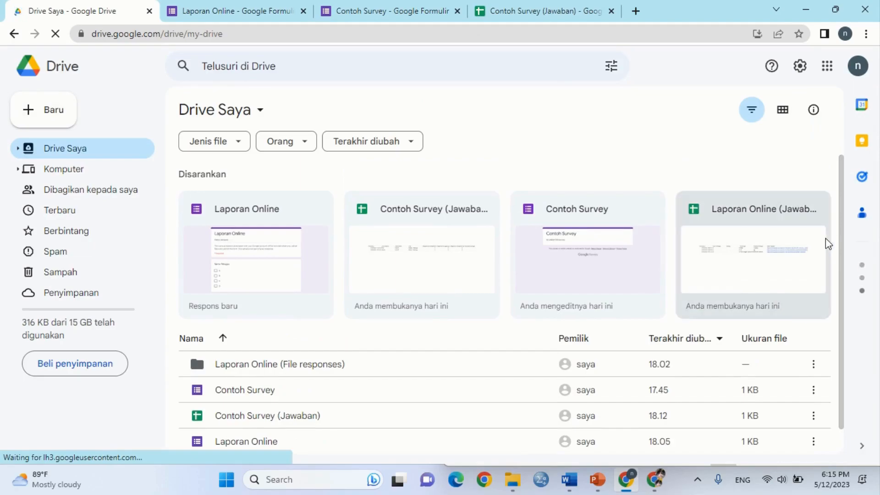
left_click_drag(842, 253, 841, 294)
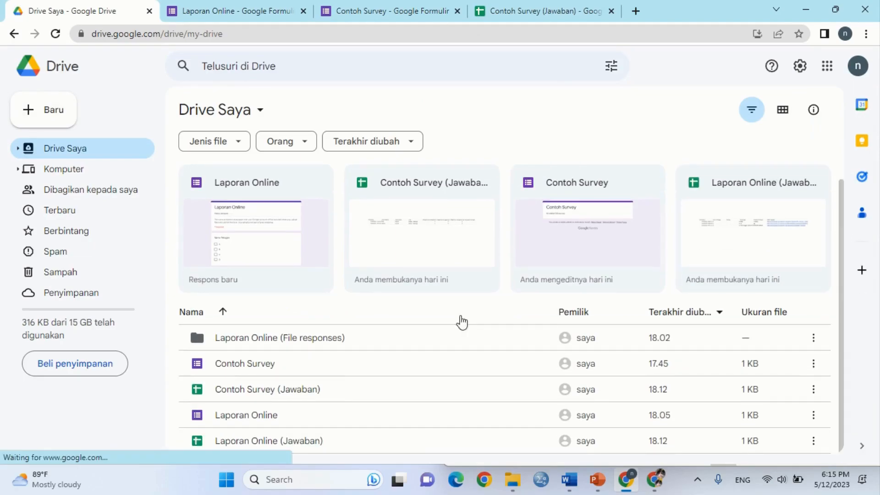
double_click(250, 339)
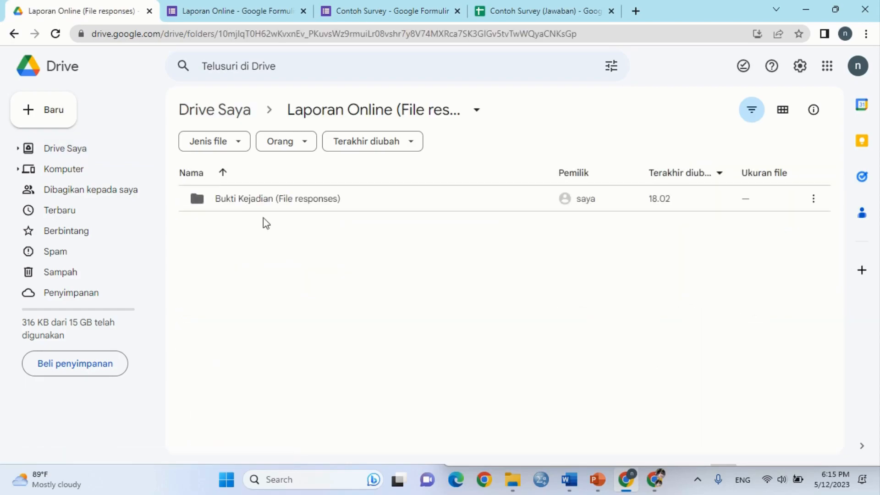
double_click(246, 198)
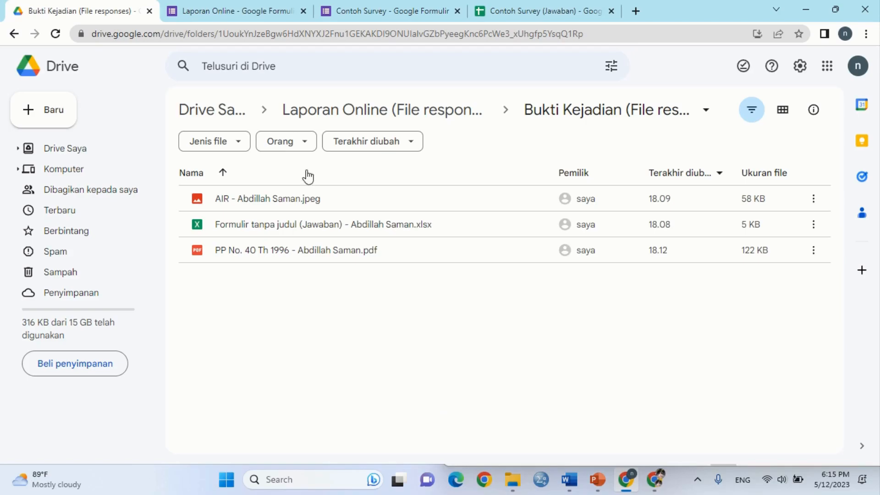
Return to the Laporan Online form's questions and examine the Bukti Kejadian file upload question
left_click(222, 18)
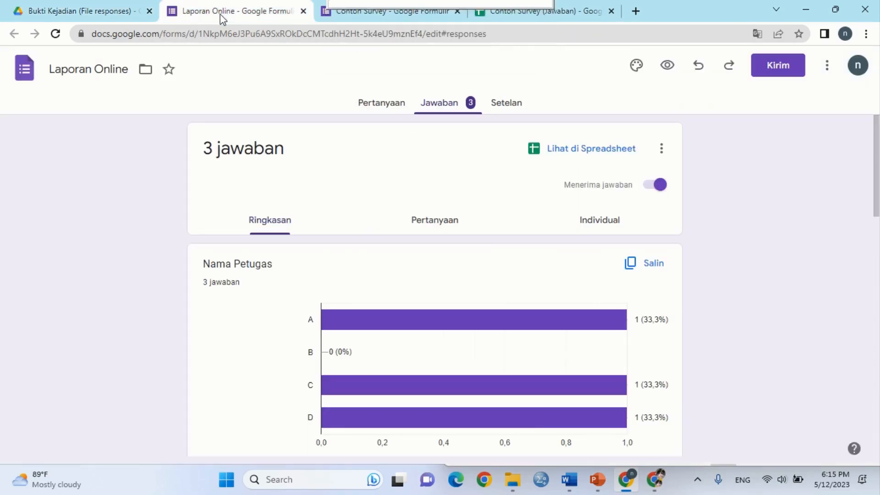
left_click(379, 108)
left_click_drag(877, 151, 866, 406)
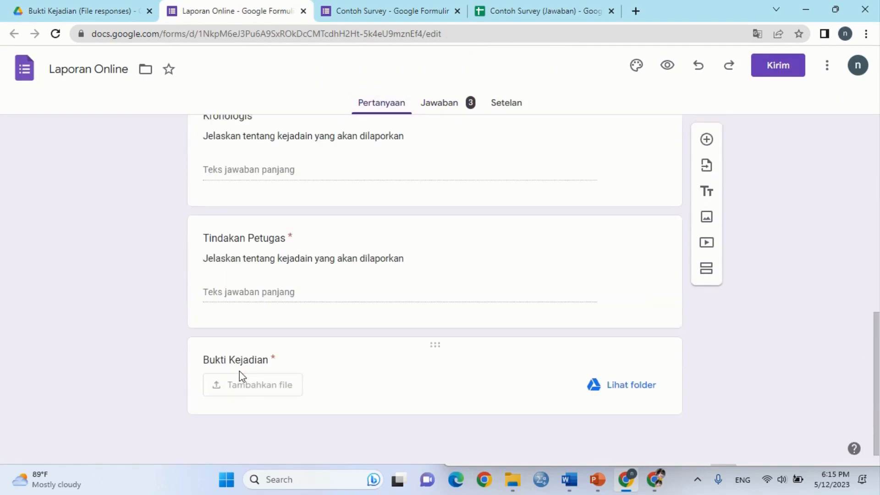